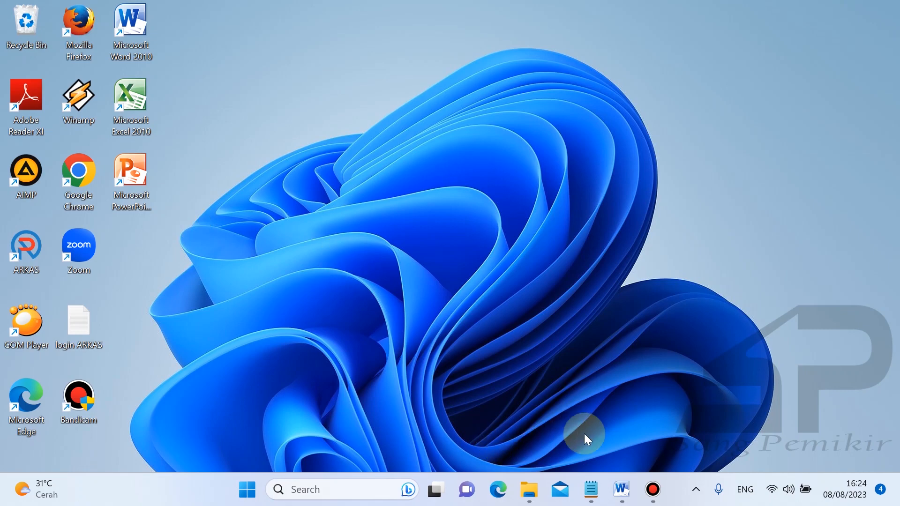
# Step: Open the ARKAS 4.0.4 preparation document in Word and review section B's first item about synchronising ARKAS 3.4
pyautogui.click(621, 489)
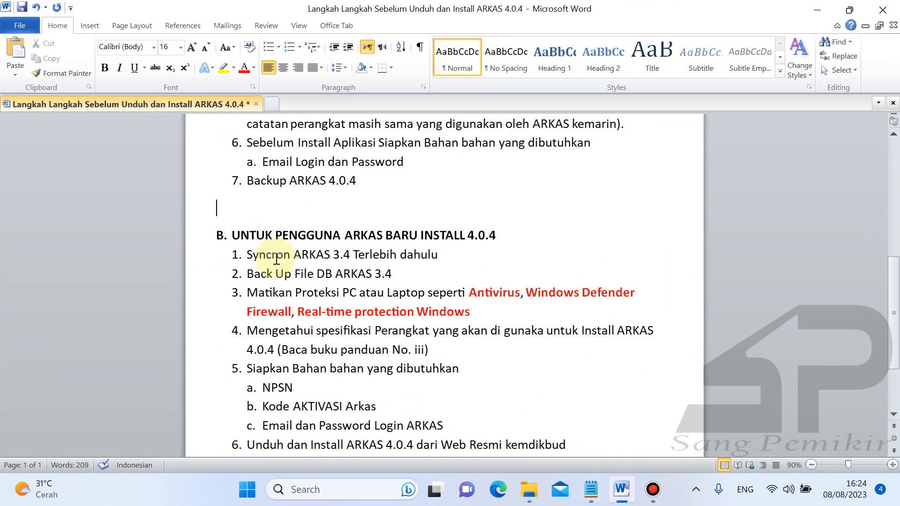
pyautogui.moveTo(250, 257); pyautogui.dragTo(421, 258)
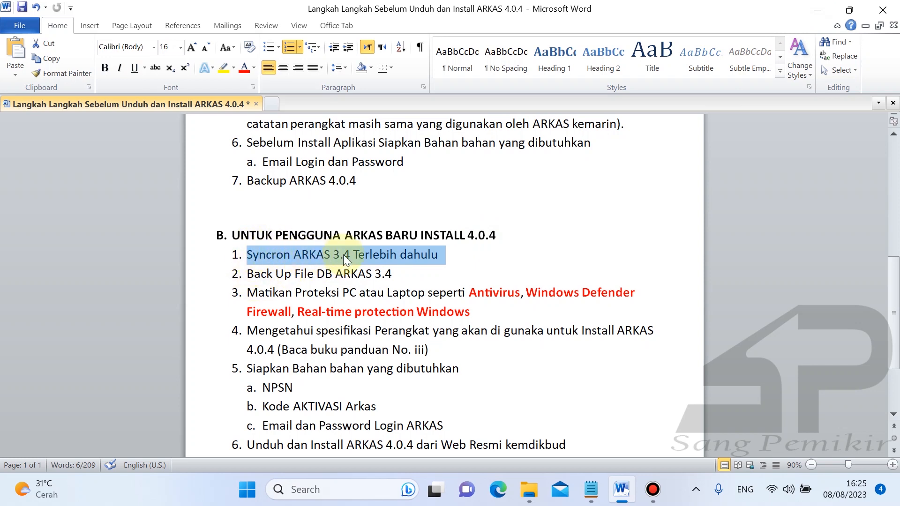
pyautogui.click(380, 255)
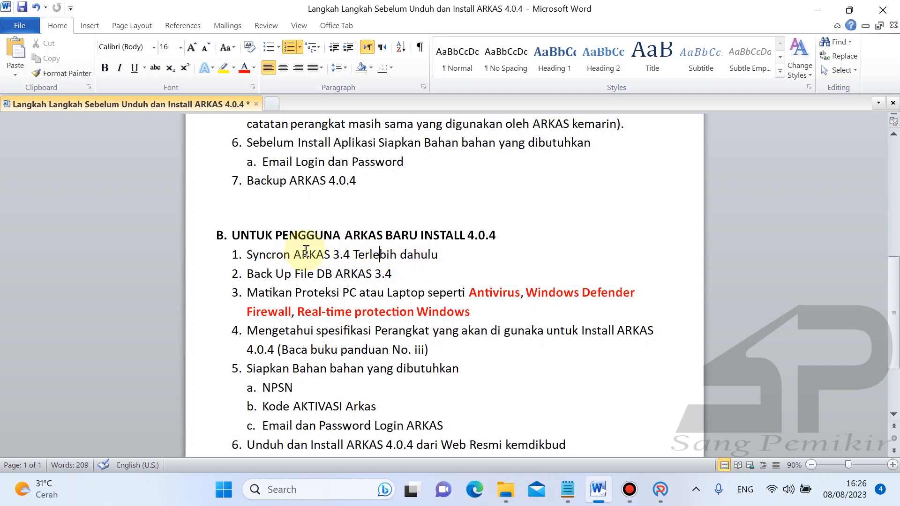
pyautogui.moveTo(332, 254); pyautogui.dragTo(353, 254)
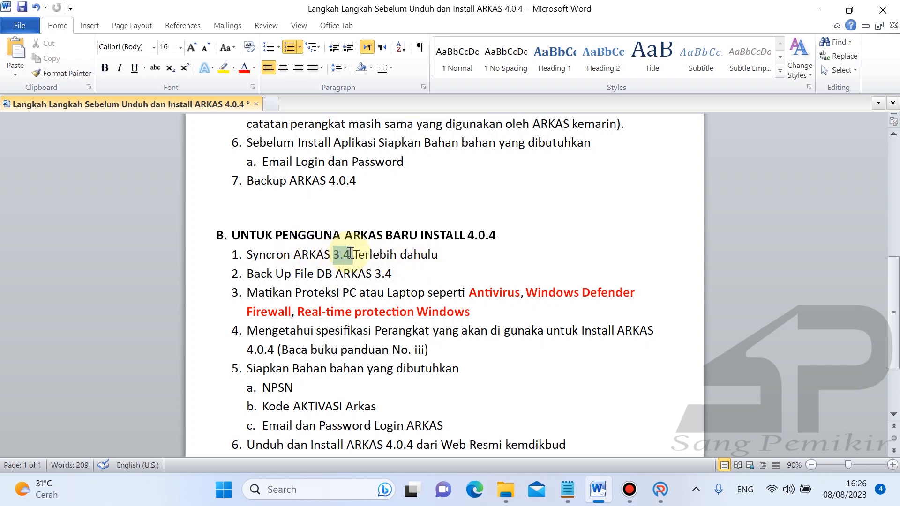
pyautogui.click(351, 256)
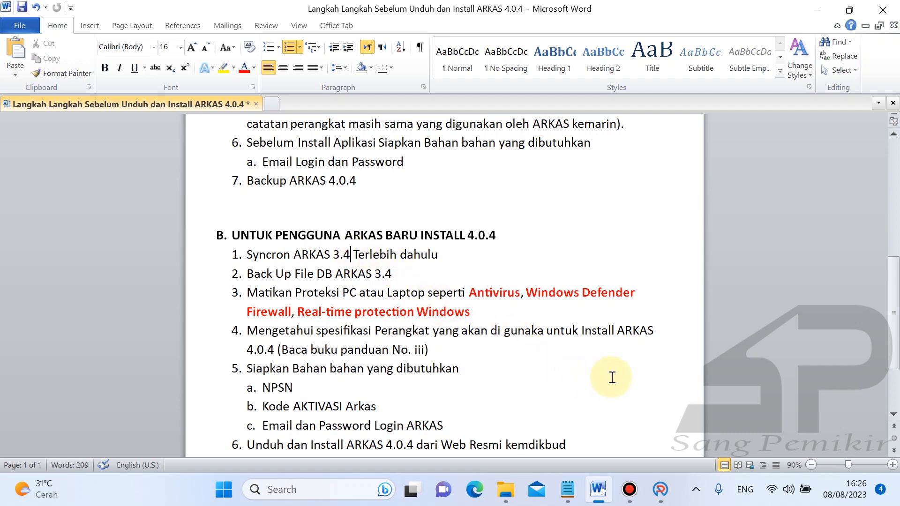
# Step: Switch to the ARKAS 3.4 application, dismiss the ARKAS 4 announcement and run the Sinkron data synchronisation
pyautogui.click(660, 489)
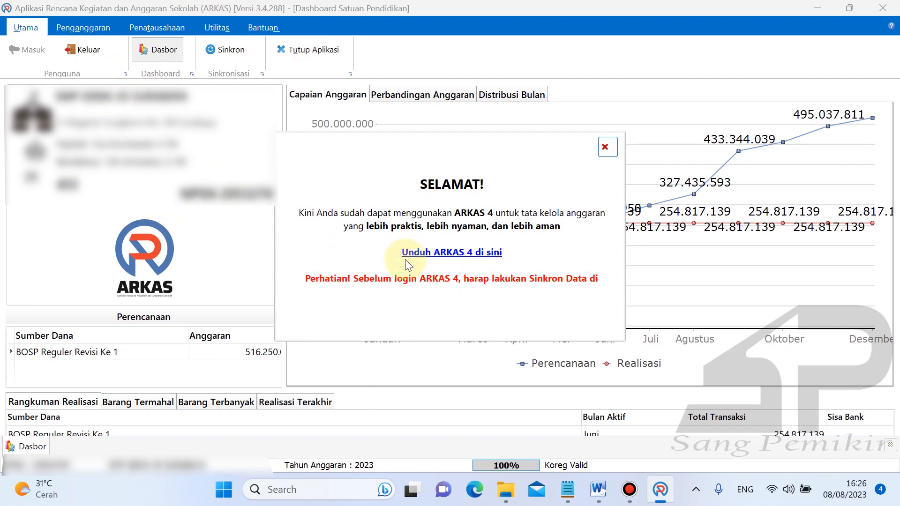
pyautogui.click(606, 146)
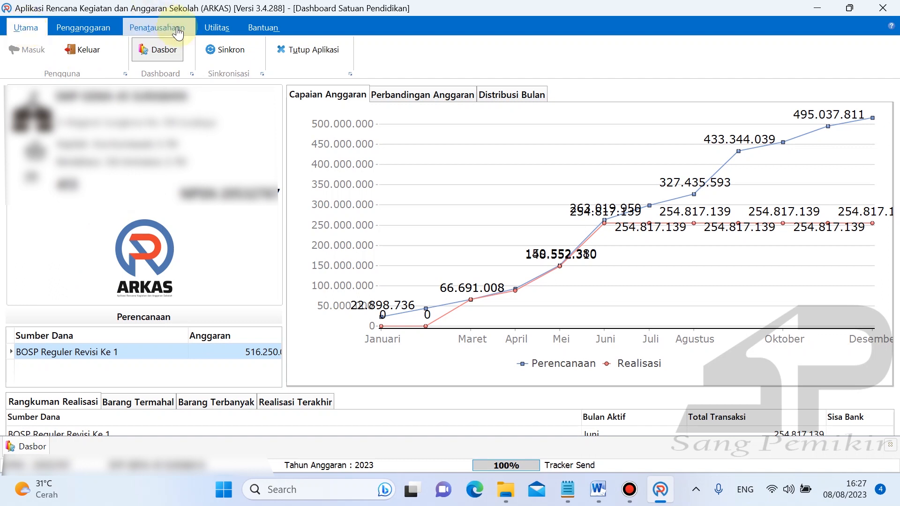
pyautogui.click(228, 62)
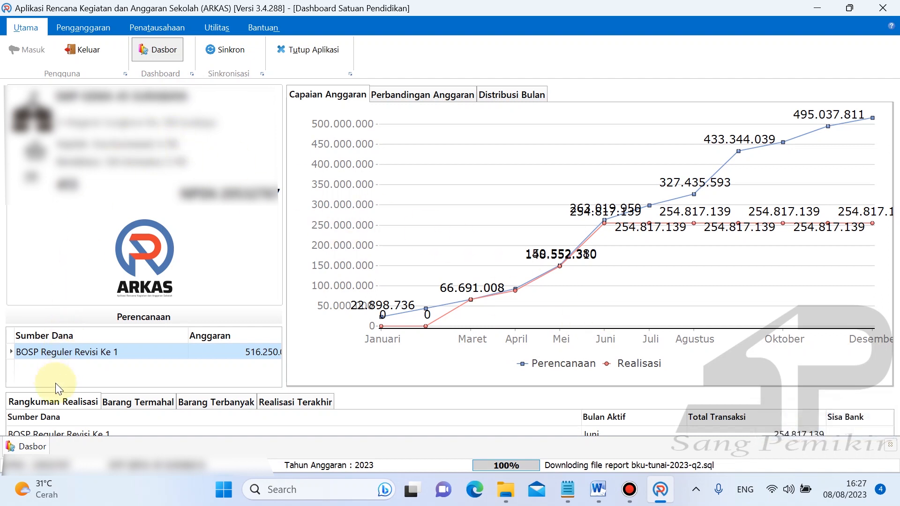
# Step: Log out of ARKAS and exit the application, confirming both prompts
pyautogui.click(85, 59)
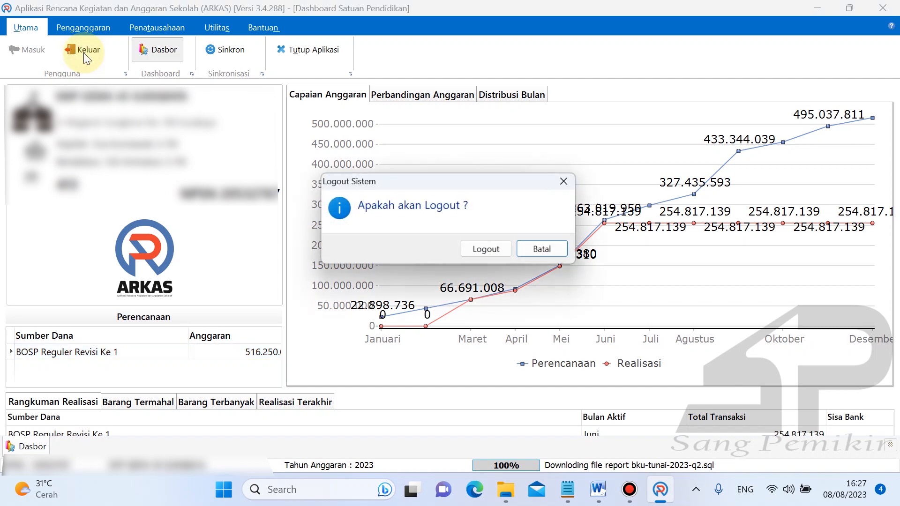
pyautogui.click(486, 250)
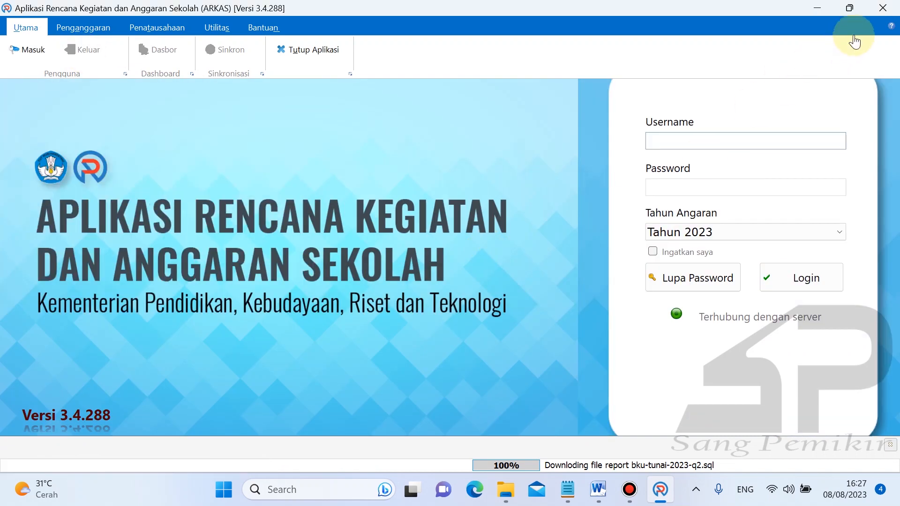
pyautogui.click(288, 52)
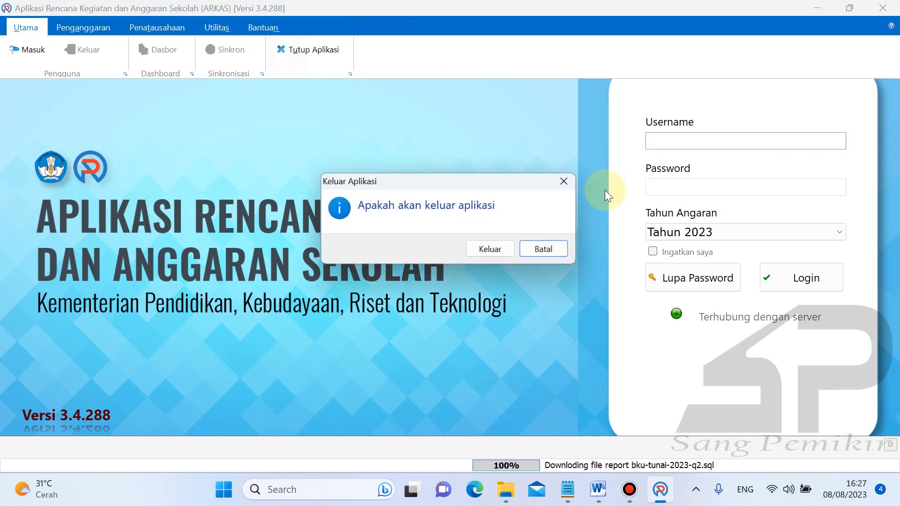
pyautogui.click(492, 252)
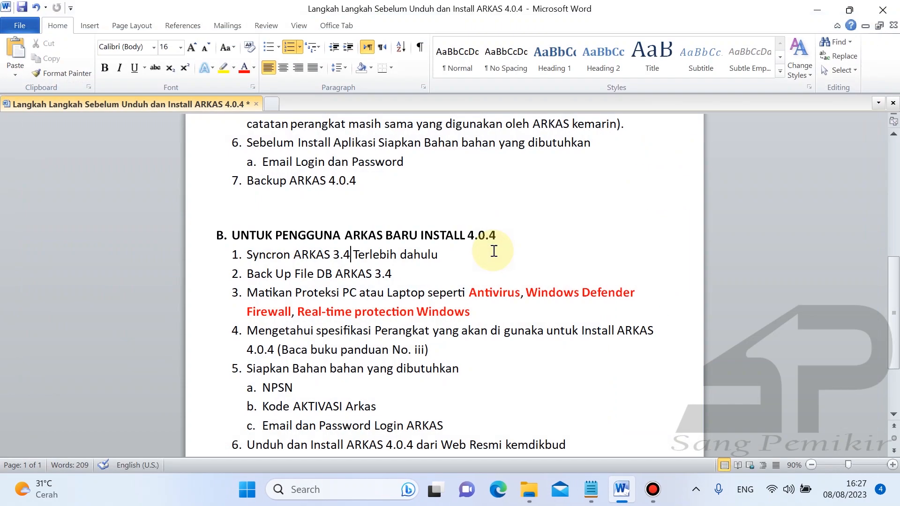
# Step: Review the document's "Back Up File DB ARKAS 3.4" item, and open the %appdata% Roaming folder in a maximised File Explorer window
pyautogui.click(249, 274)
pyautogui.moveTo(250, 273); pyautogui.dragTo(374, 272)
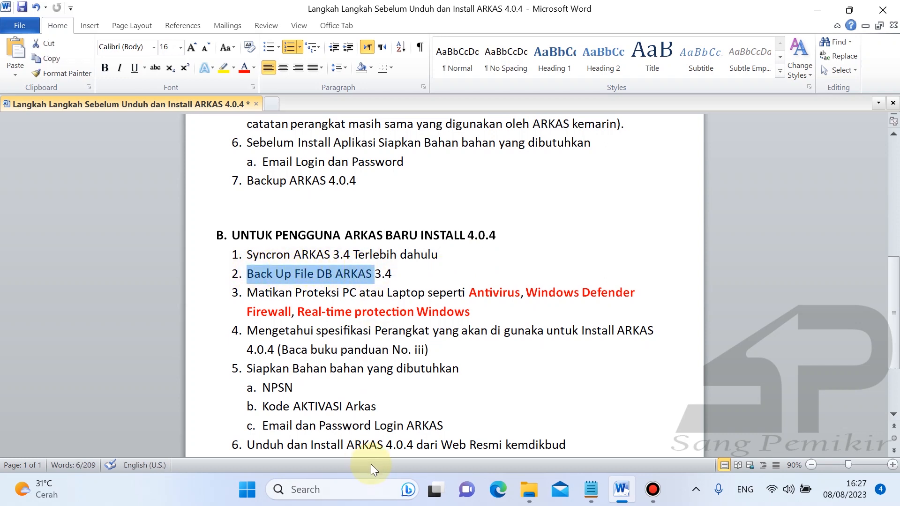
pyautogui.click(354, 490)
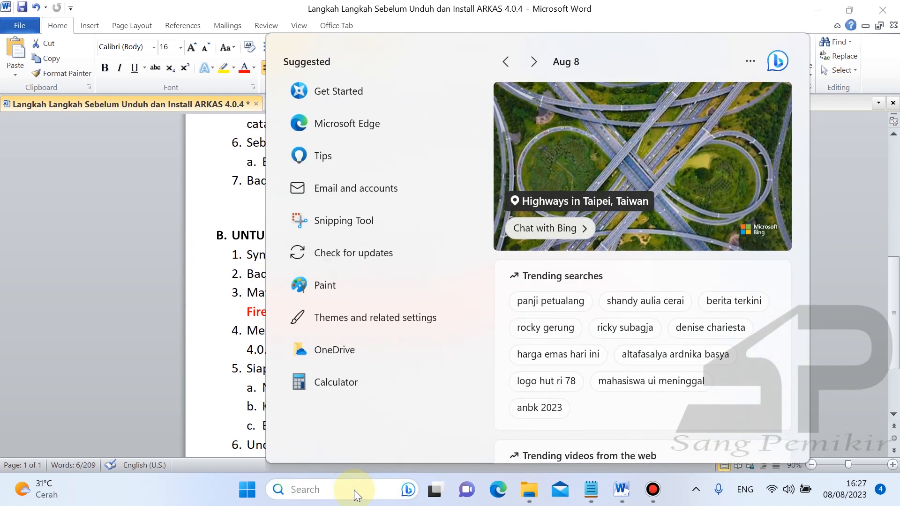
pyautogui.write('%')
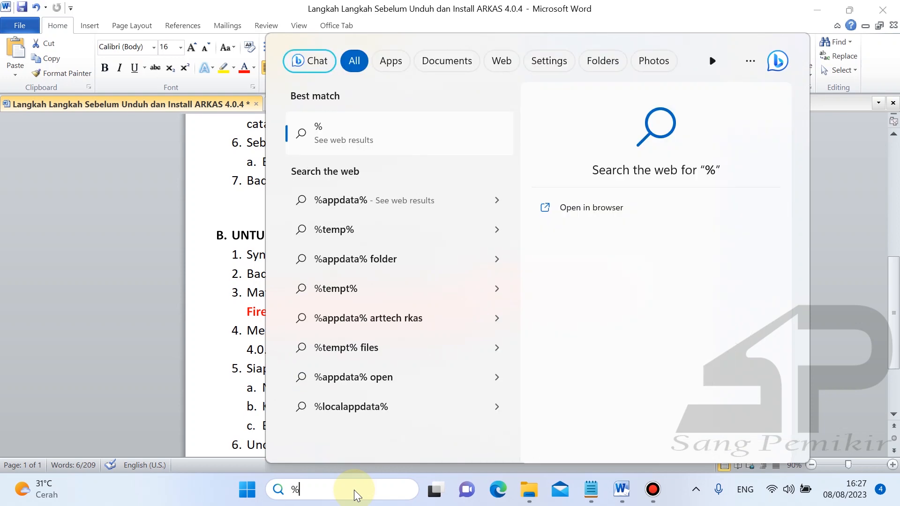
pyautogui.write('appdata%')
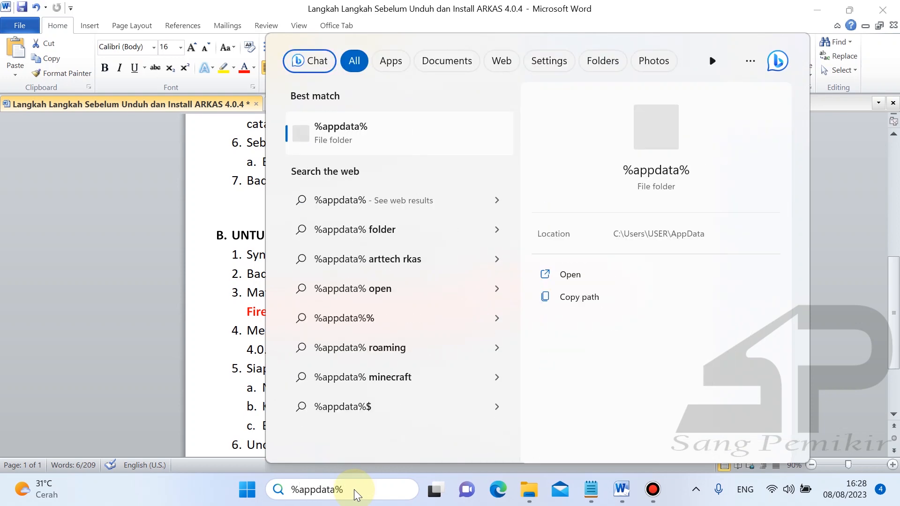
pyautogui.click(327, 139)
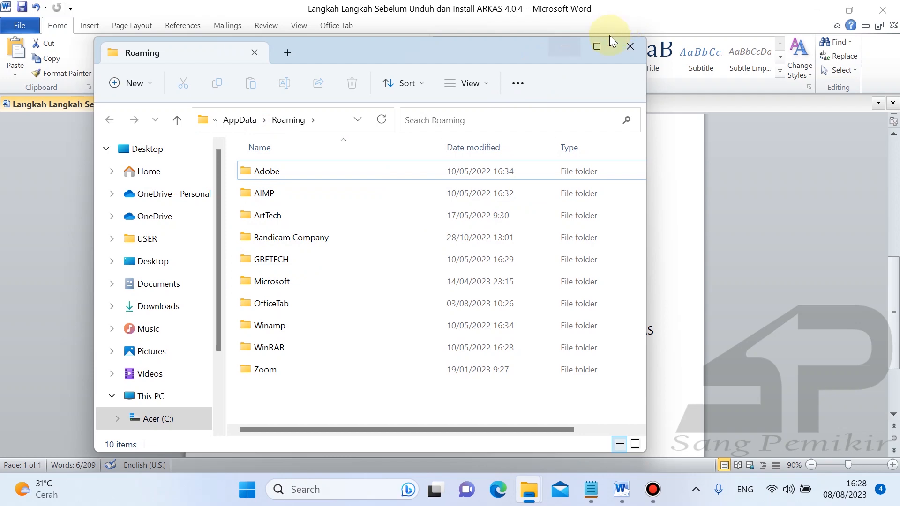
pyautogui.click(596, 46)
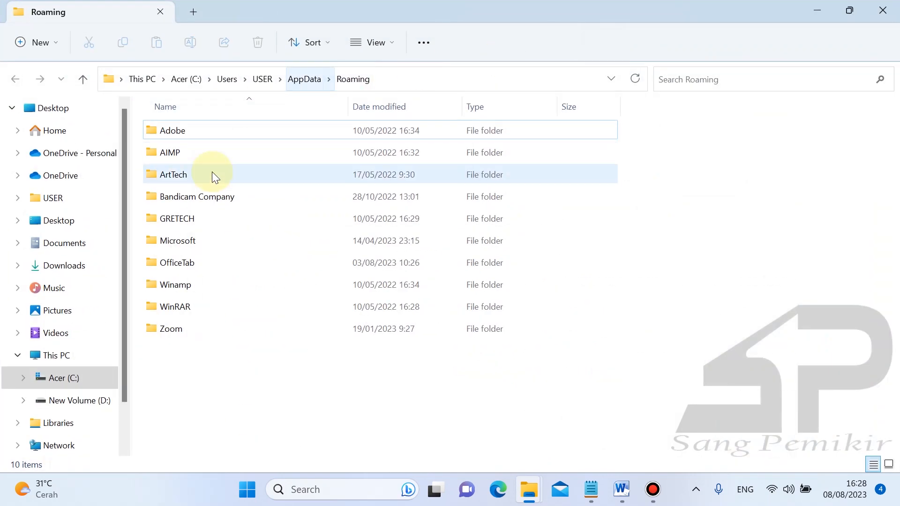
# Step: Copy the RKASClient2022 and RKASClient2023 database files from the ArtTech\RKAS folder
pyautogui.doubleClick(167, 175)
pyautogui.doubleClick(169, 131)
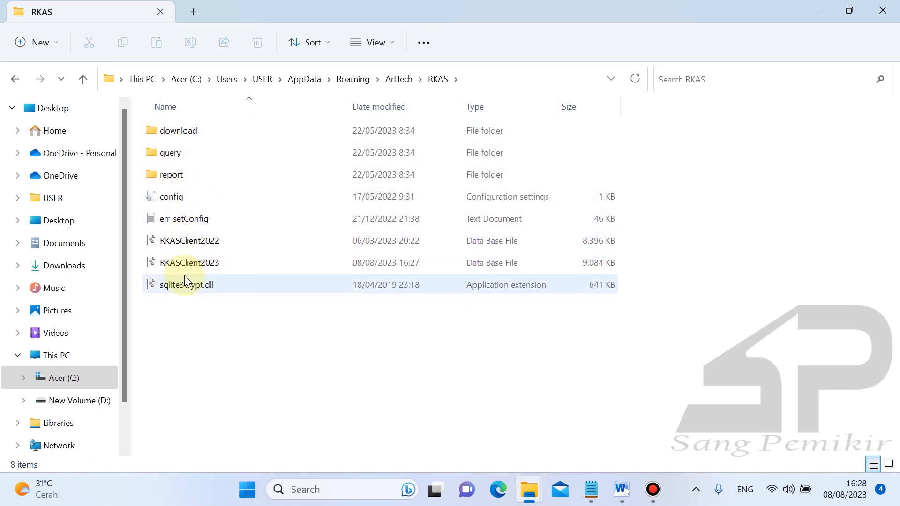
pyautogui.click(189, 240)
pyautogui.keyDown('ctrl'); pyautogui.click(190, 261); pyautogui.keyUp('ctrl')
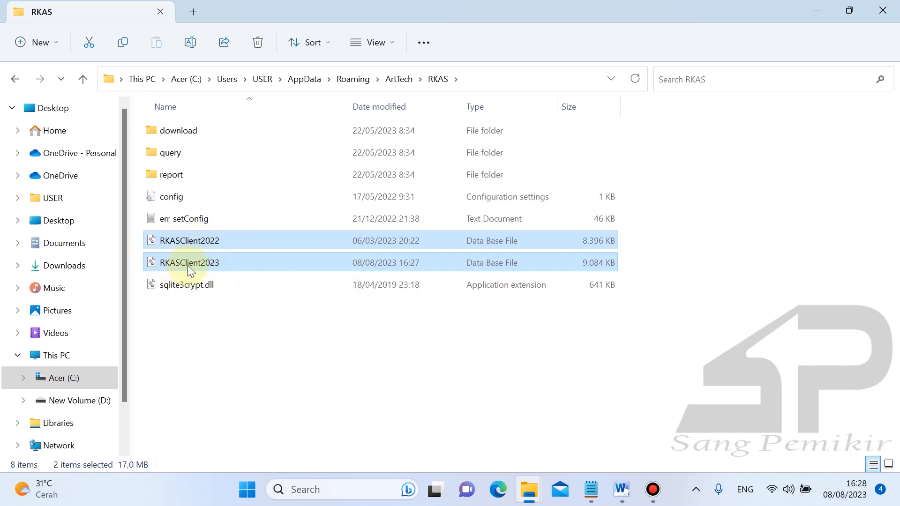
pyautogui.rightClick(204, 262)
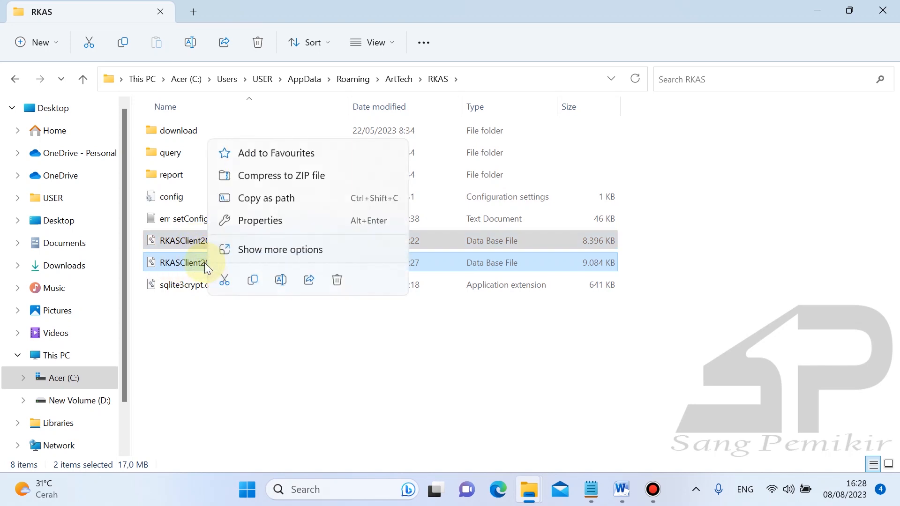
pyautogui.click(269, 249)
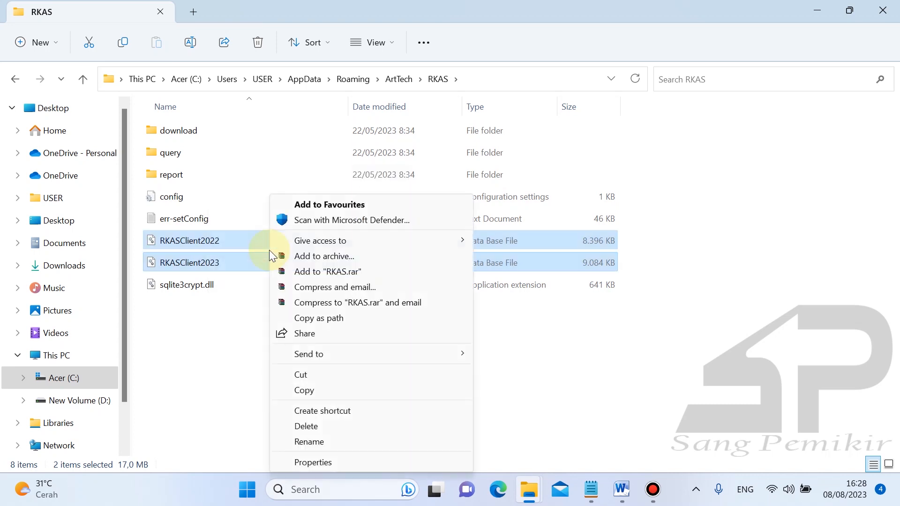
pyautogui.click(311, 389)
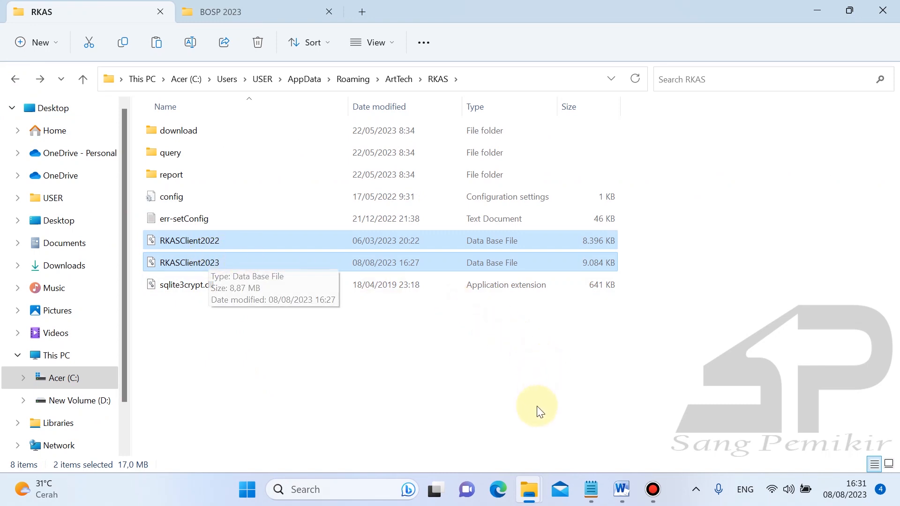
# Step: Go to the ARKAS 4.0.4 folder inside BOSP 2023 on drive D and create a new folder there
pyautogui.click(218, 3)
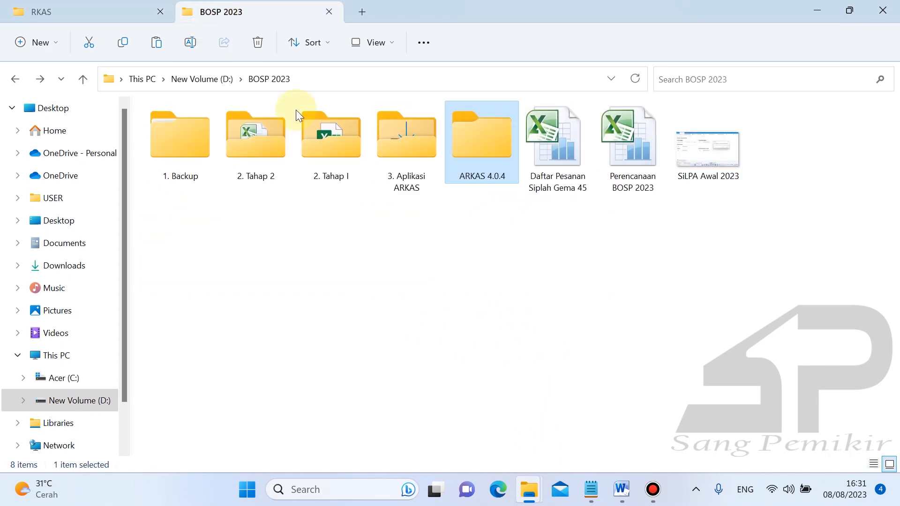
pyautogui.click(446, 233)
pyautogui.doubleClick(469, 153)
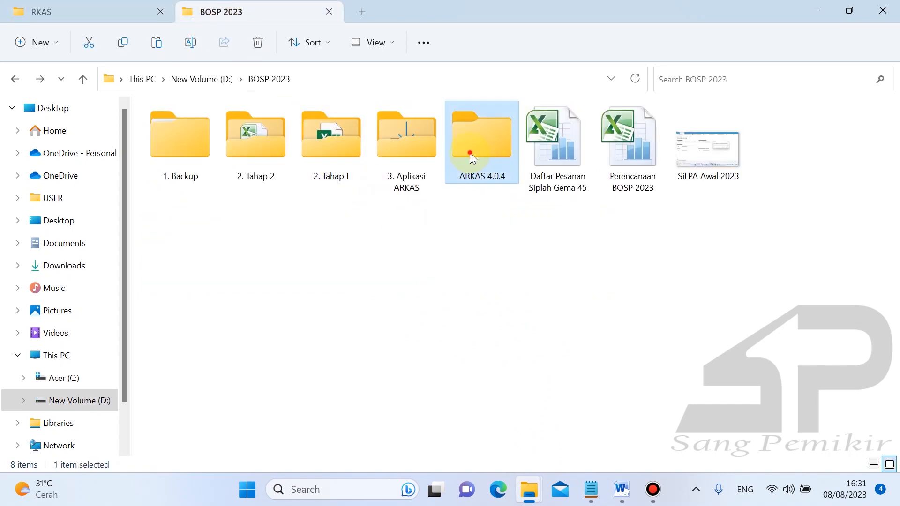
pyautogui.click(55, 41)
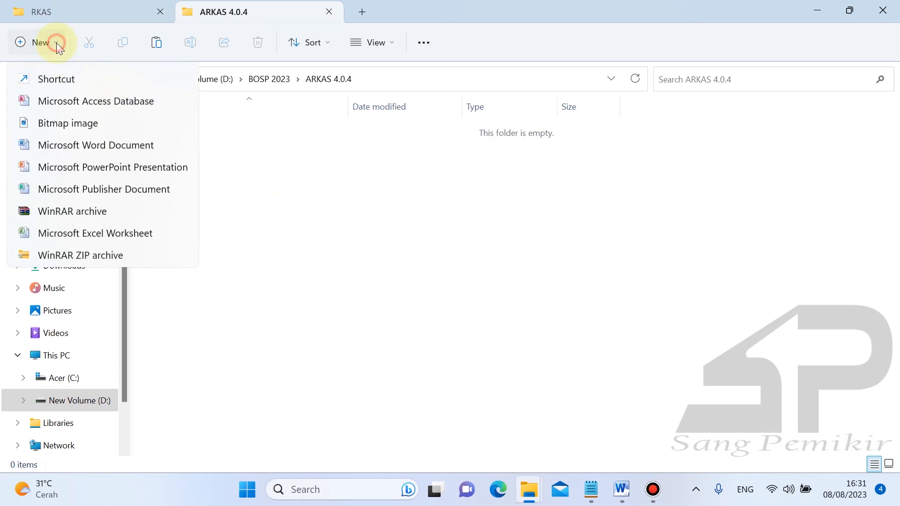
pyautogui.click(57, 71)
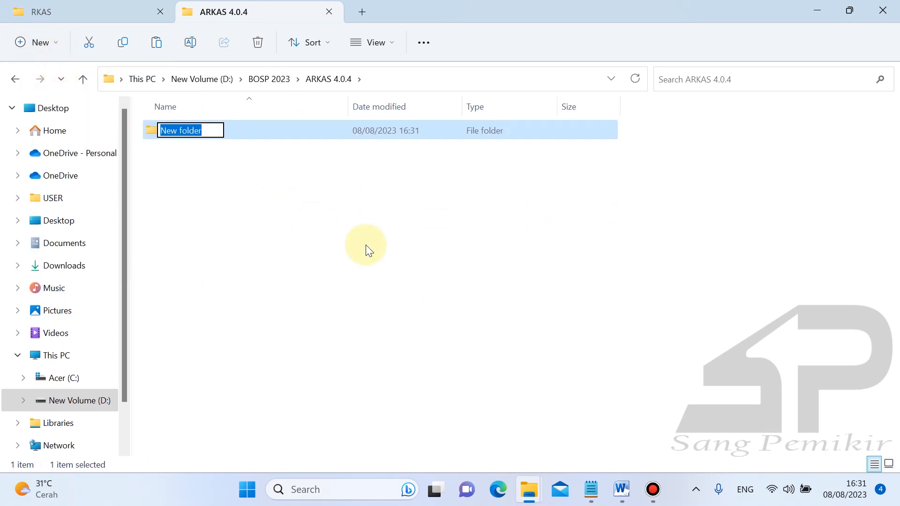
pyautogui.write('bACKU')
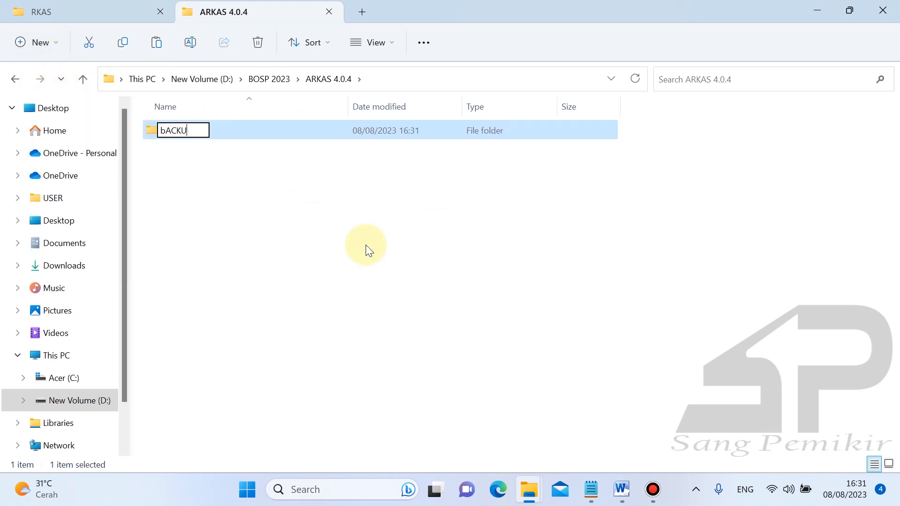
pyautogui.write('P aRJ')
pyautogui.press('BackSpace')
pyautogui.write('K')
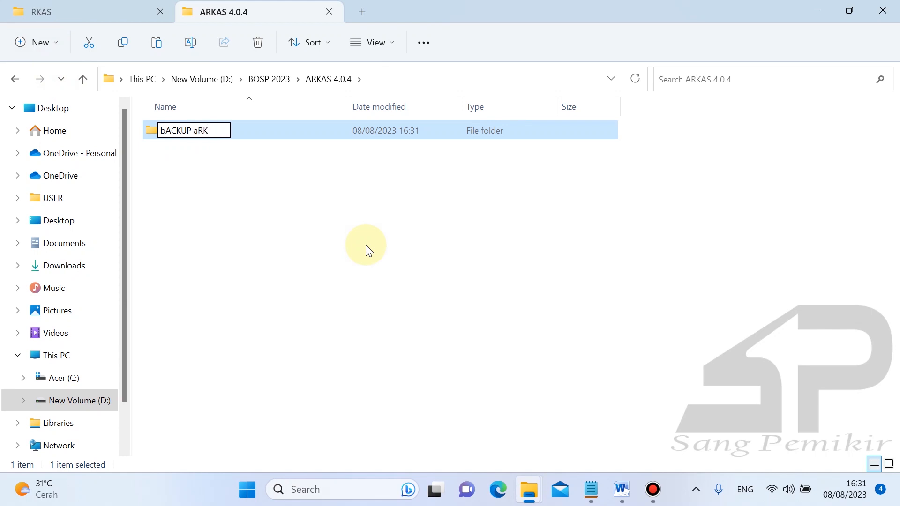
pyautogui.write('AS 3.0')
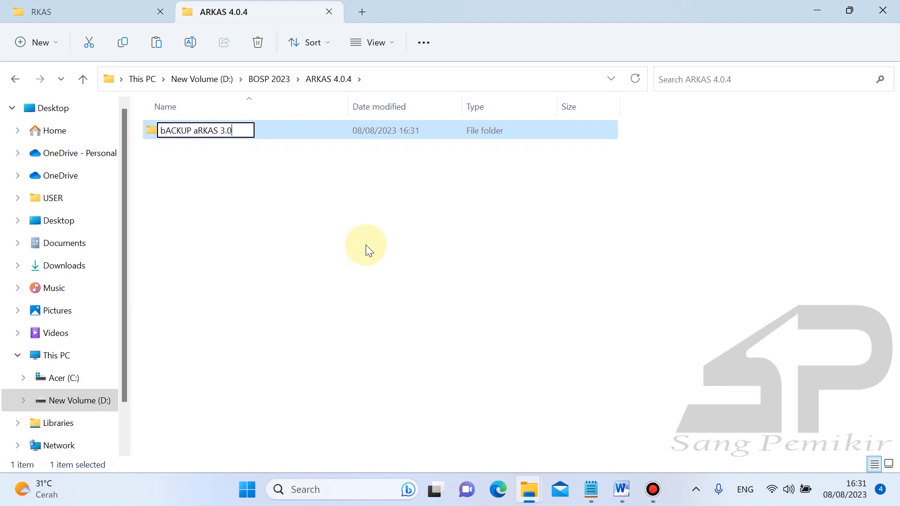
pyautogui.press('BackSpace')
pyautogui.write('4')
pyautogui.press('BackSpace')
pyautogui.press('BackSpace')
pyautogui.press('BackSpace')
pyautogui.press('BackSpace')
pyautogui.press('BackSpace')
pyautogui.press('BackSpace')
pyautogui.press('BackSpace')
pyautogui.press('BackSpace')
pyautogui.press('BackSpace')
pyautogui.press('BackSpace')
pyautogui.press('BackSpace')
pyautogui.press('BackSpace')
pyautogui.press('BackSpace')
pyautogui.press('BackSpace')
pyautogui.press('BackSpace')
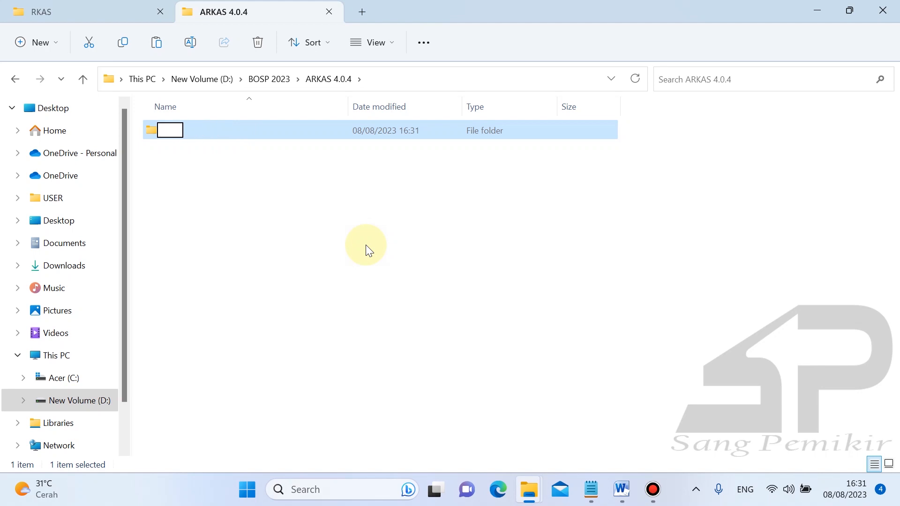
# Step: Name the new folder "Backup ARKAS 3.4"
pyautogui.write('Backup ARKAS ')
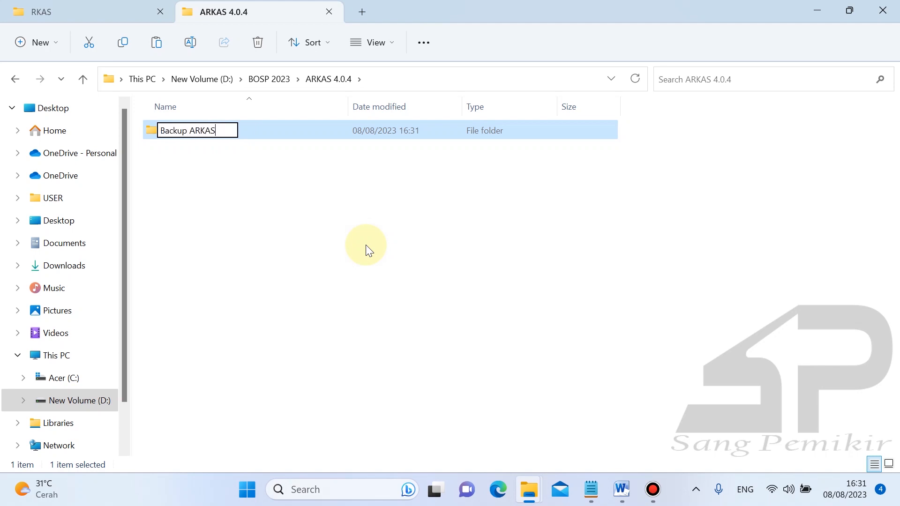
pyautogui.write('3.4')
pyautogui.click(367, 247)
# Step: Paste the copied database files into the Backup ARKAS 3.4 folder and return to the ARKAS 4.0.4 folder
pyautogui.doubleClick(255, 127)
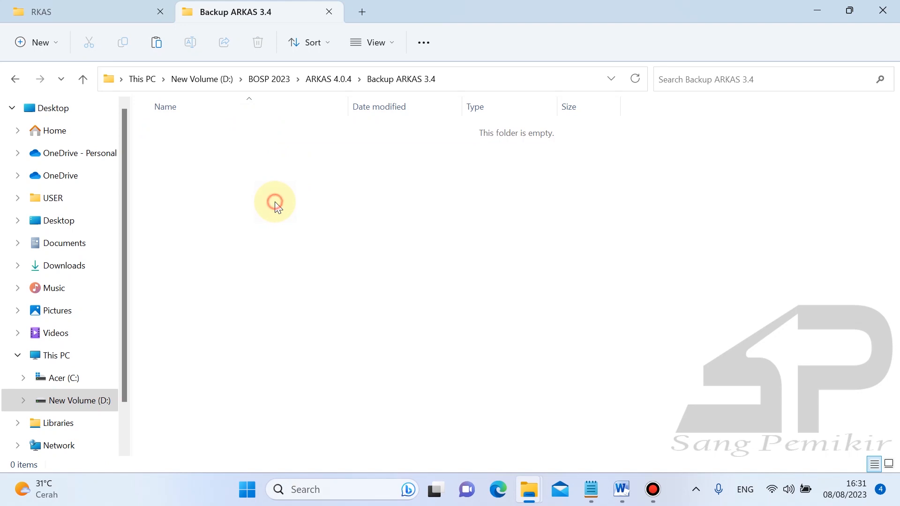
pyautogui.hotkey('ctrl', 'v')
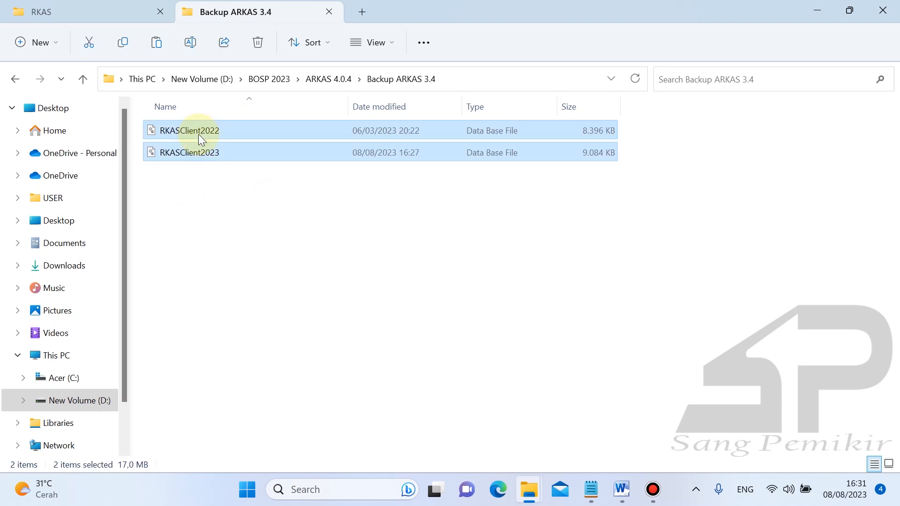
pyautogui.click(16, 78)
pyautogui.click(219, 191)
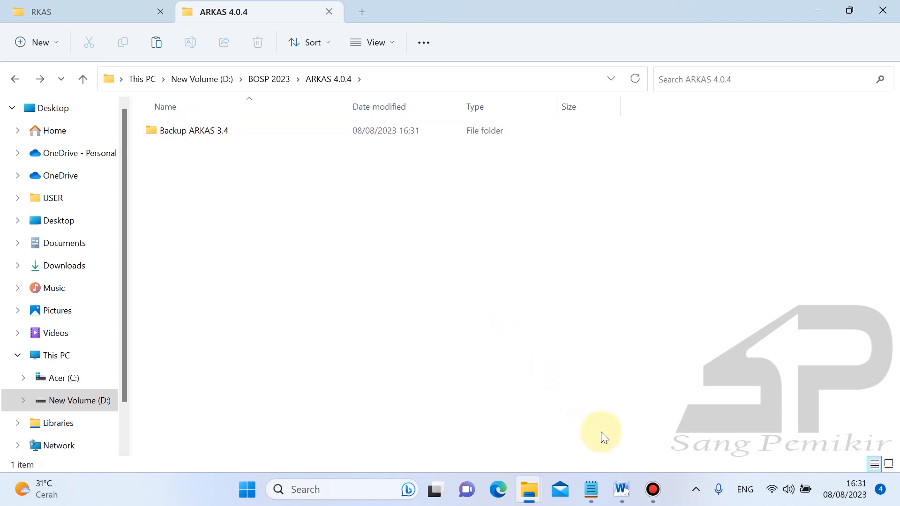
# Step: Switch to the Word checklist and go to section B, item 3, about turning off antivirus, firewall and real-time protection
pyautogui.click(621, 489)
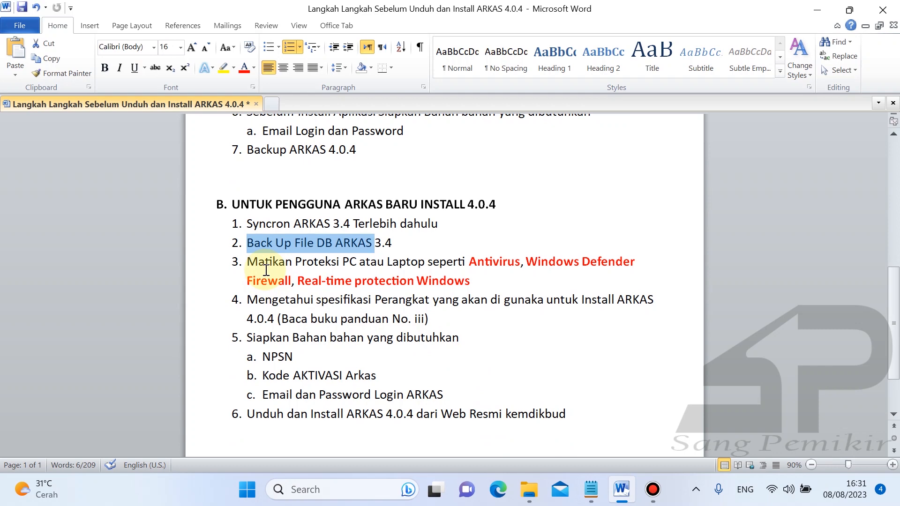
pyautogui.scroll(1, 265, 269)
pyautogui.click(255, 295)
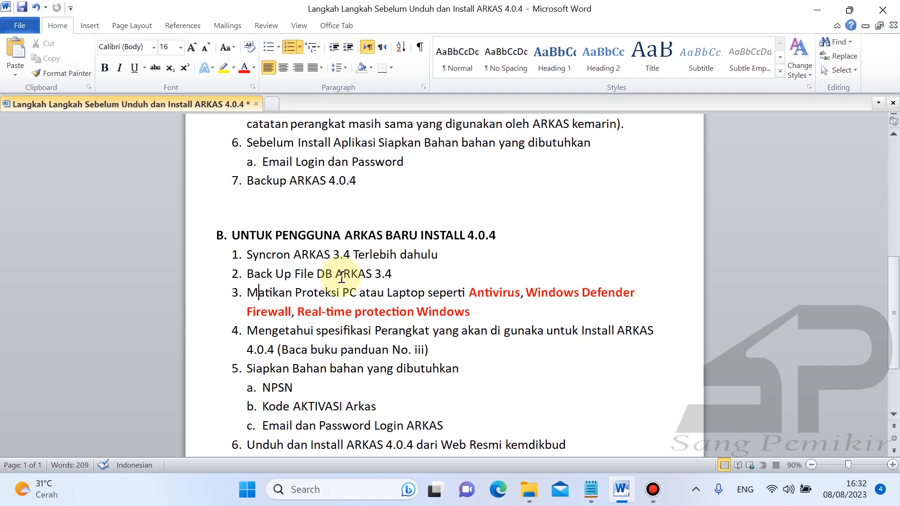
# Step: Open Windows Settings and go through Privacy & security to the Virus & threat protection page of Windows Security
pyautogui.click(366, 487)
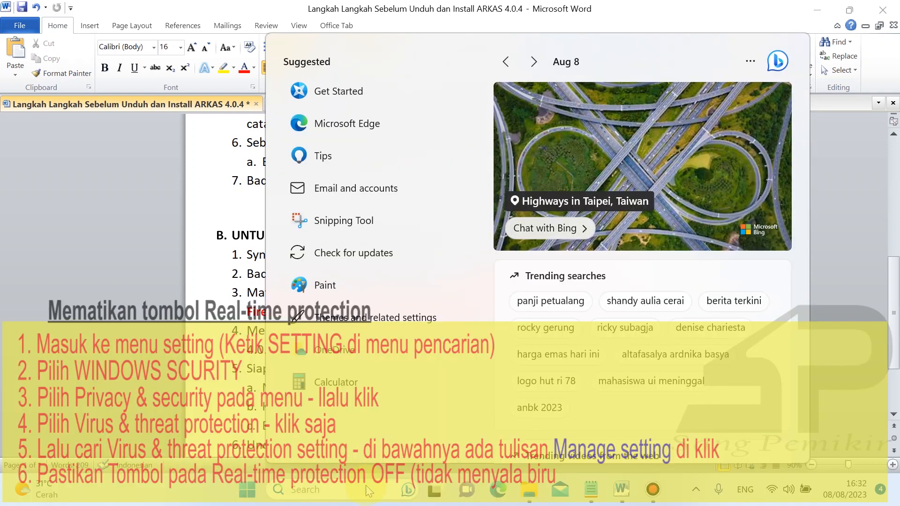
pyautogui.write('settings')
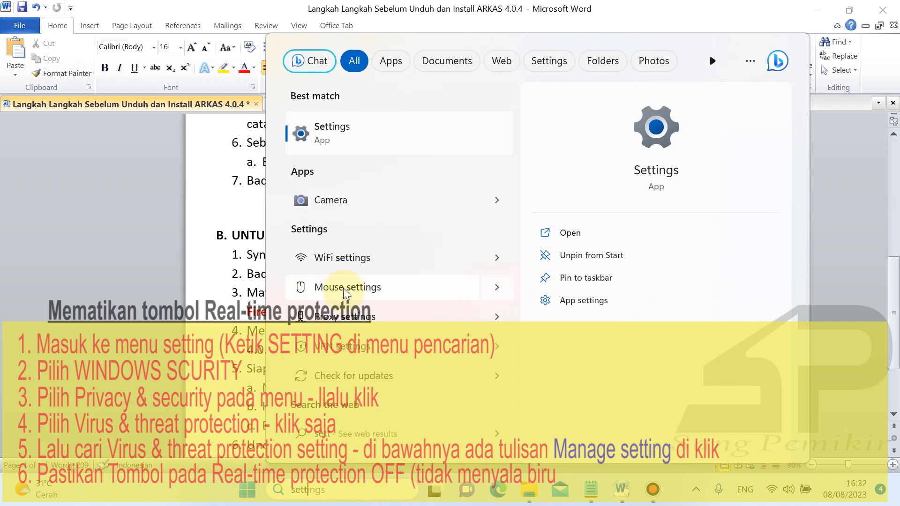
pyautogui.click(338, 137)
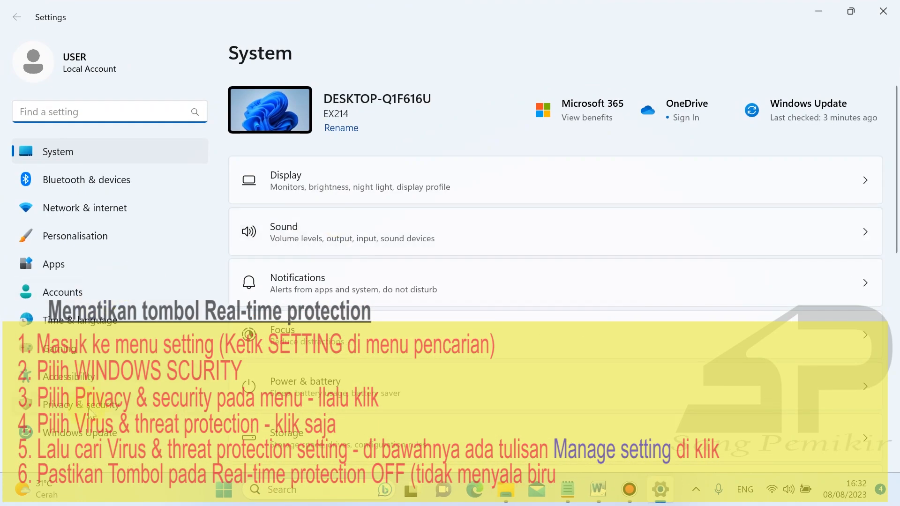
pyautogui.click(90, 411)
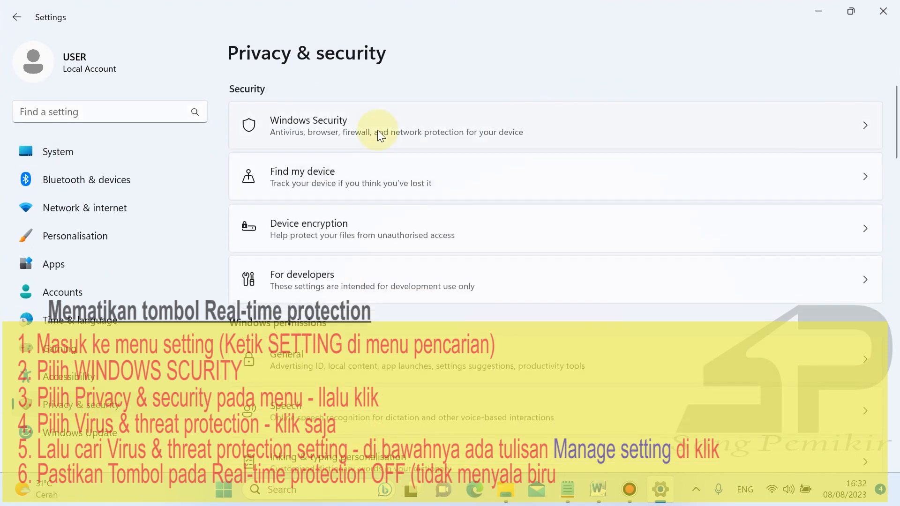
pyautogui.click(318, 118)
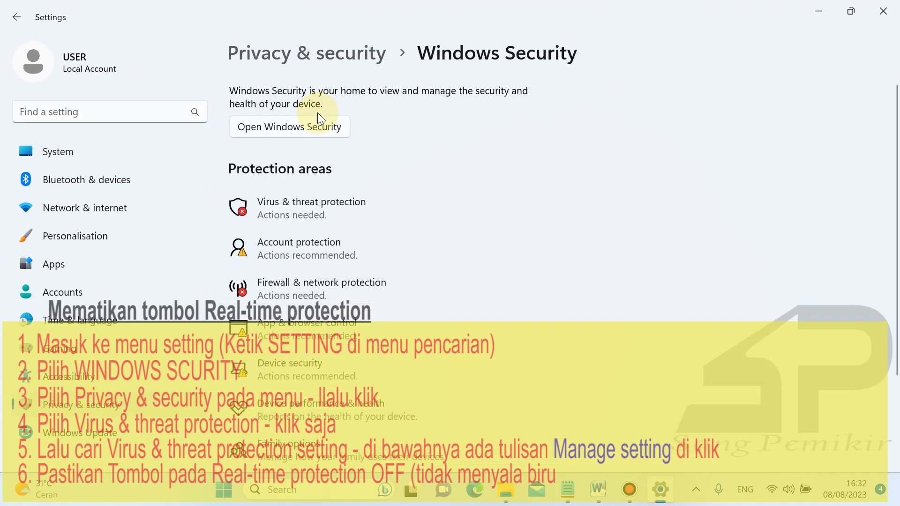
pyautogui.click(286, 200)
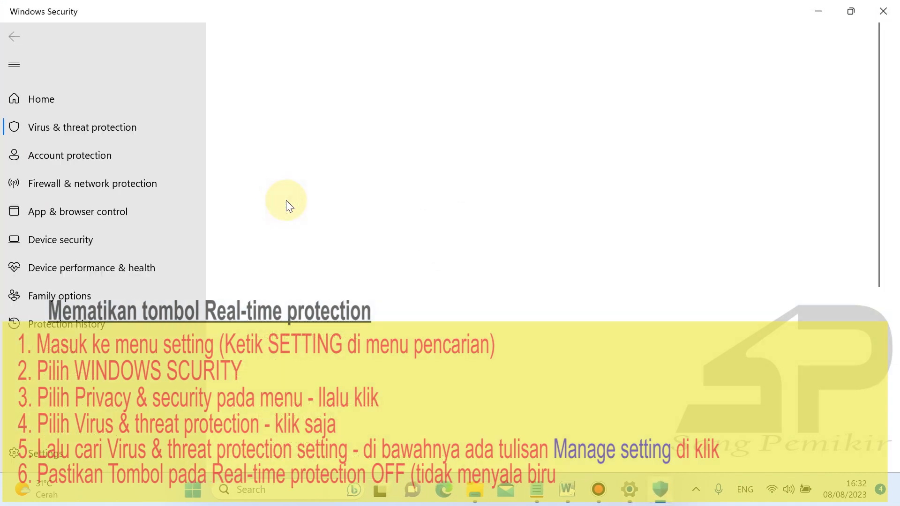
# Step: Check the Real-time protection switch under the Virus & threat protection settings, close both settings windows and look at the hidden tray icons
pyautogui.scroll(-3, 287, 201)
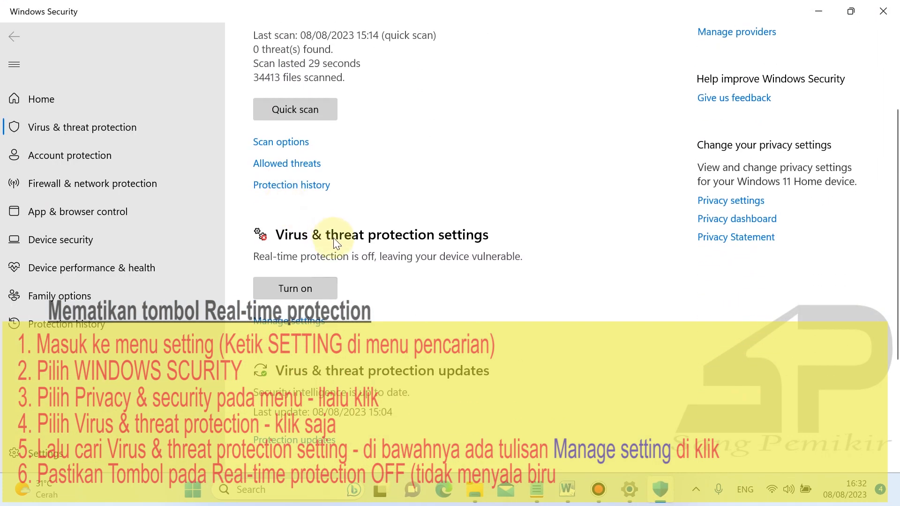
pyautogui.click(271, 323)
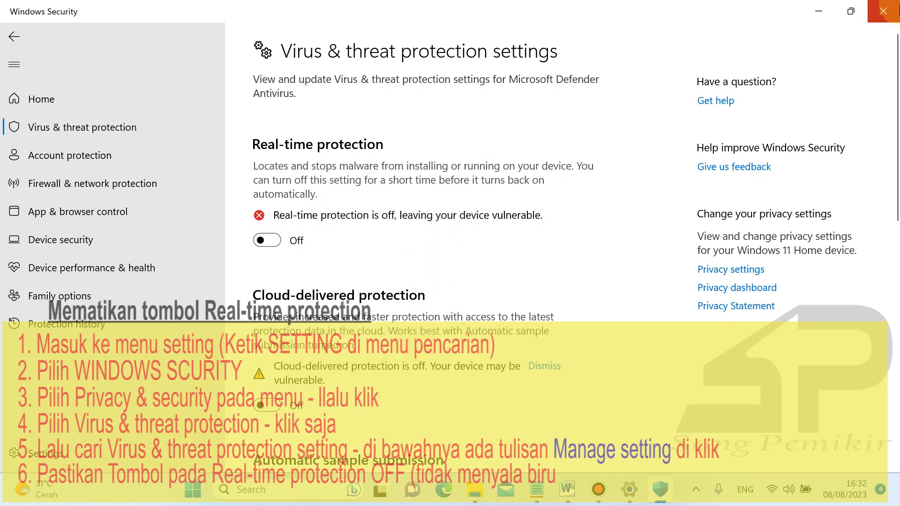
pyautogui.click(882, 11)
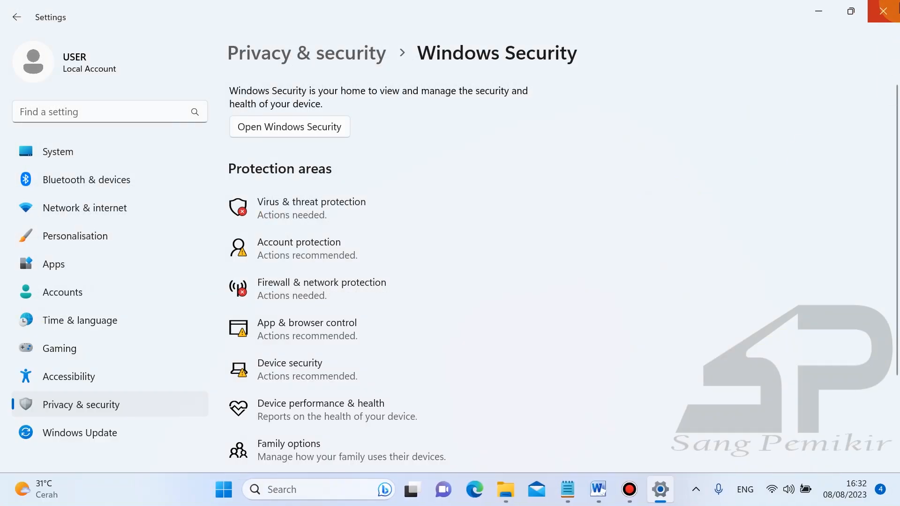
pyautogui.click(882, 11)
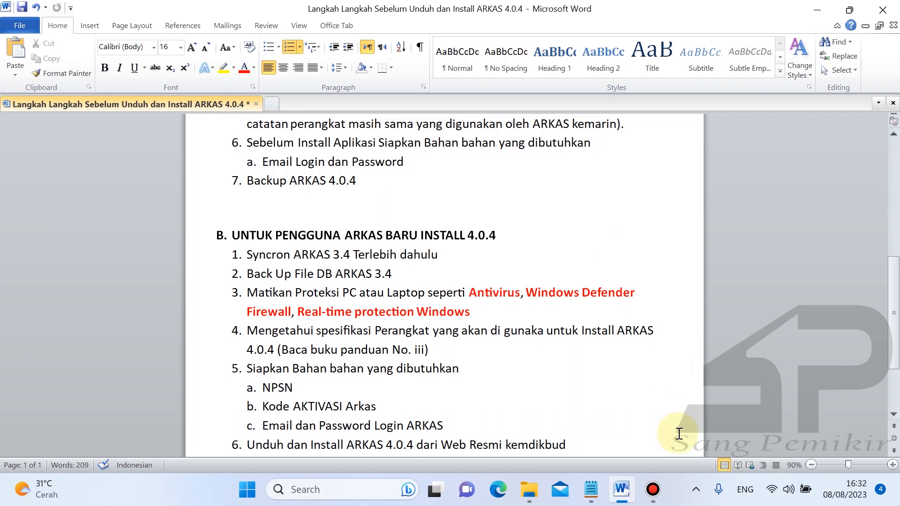
pyautogui.click(695, 489)
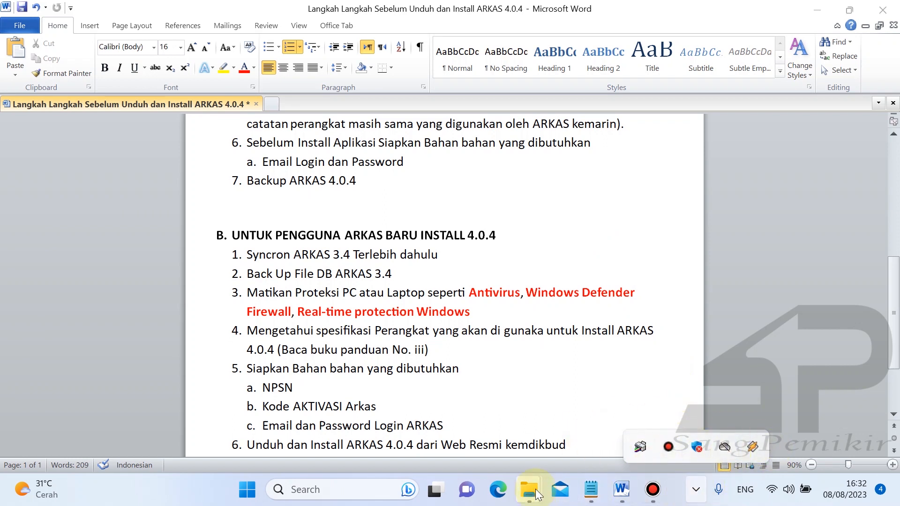
# Step: Check the Windows Defender Firewall on/off settings for private and public networks in Control Panel and close the window
pyautogui.click(351, 488)
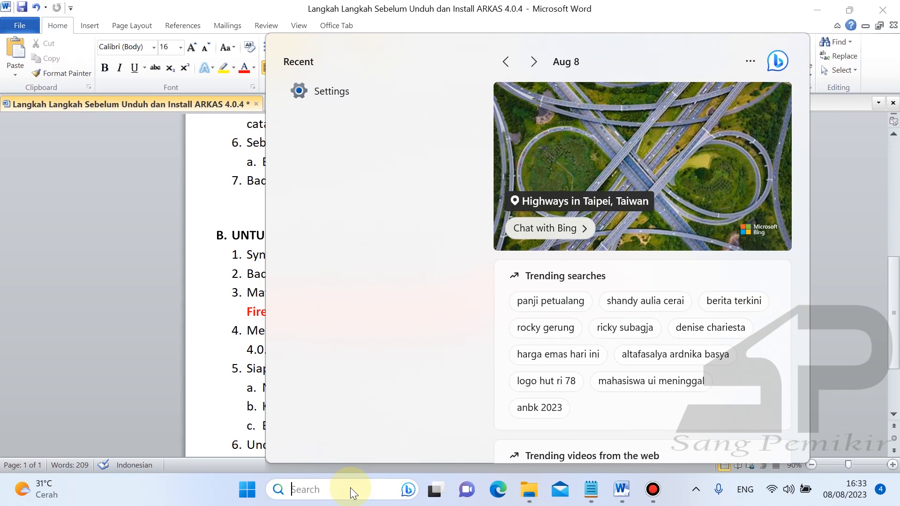
pyautogui.write('cob')
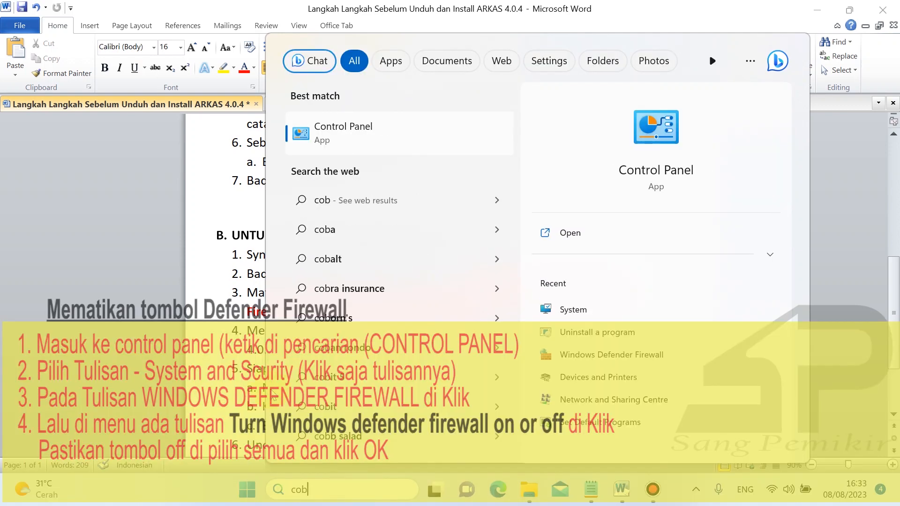
pyautogui.click(367, 134)
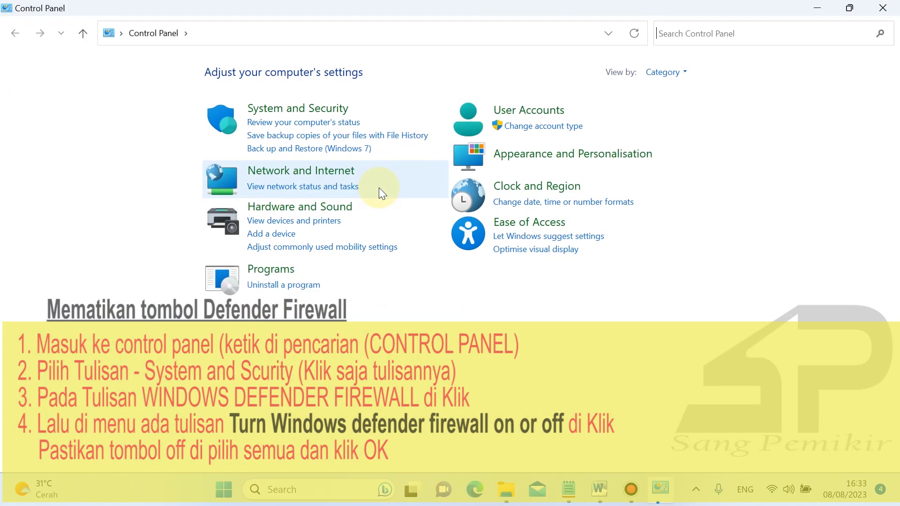
pyautogui.click(290, 117)
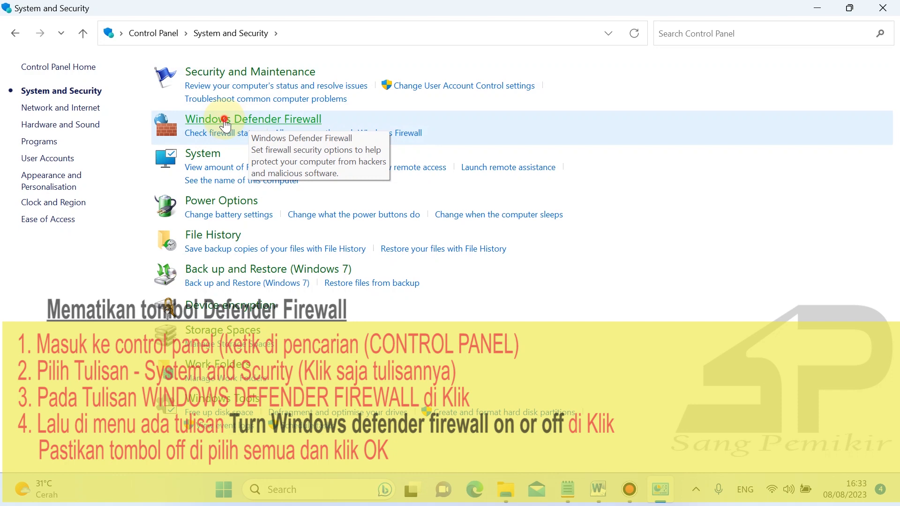
pyautogui.click(222, 122)
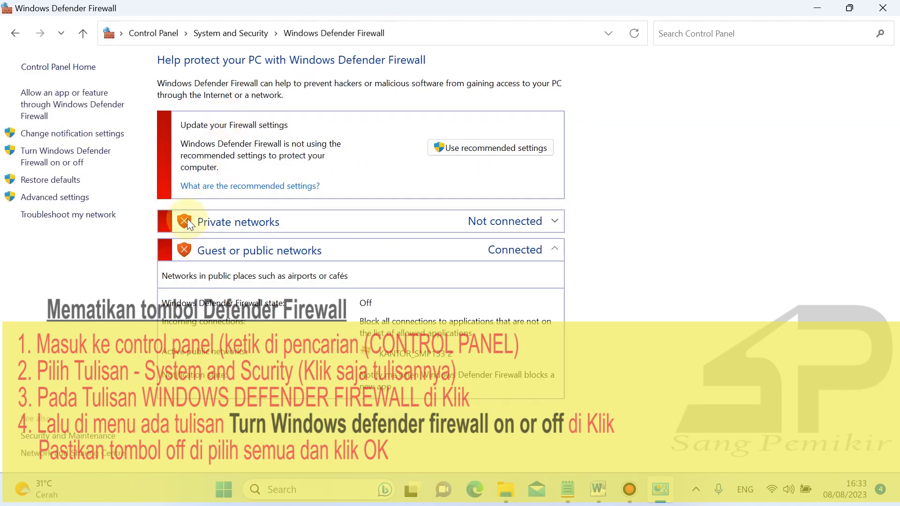
pyautogui.click(89, 155)
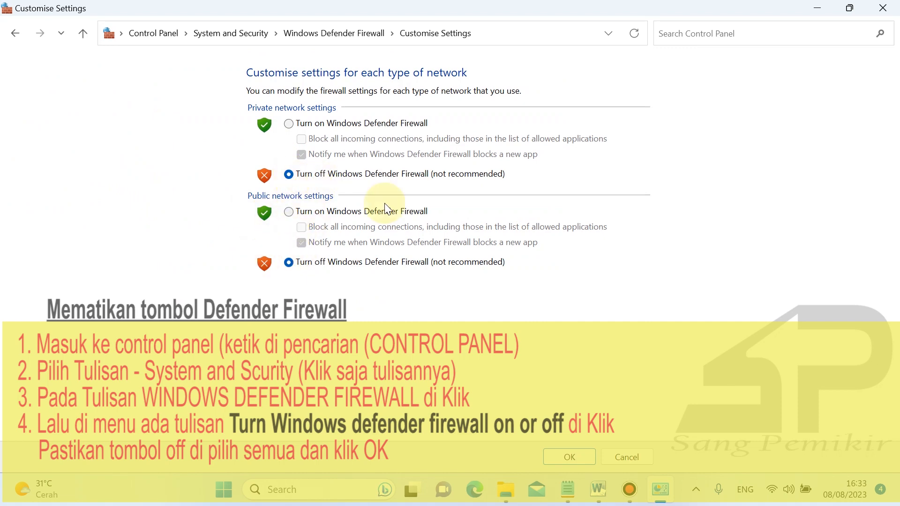
pyautogui.click(882, 8)
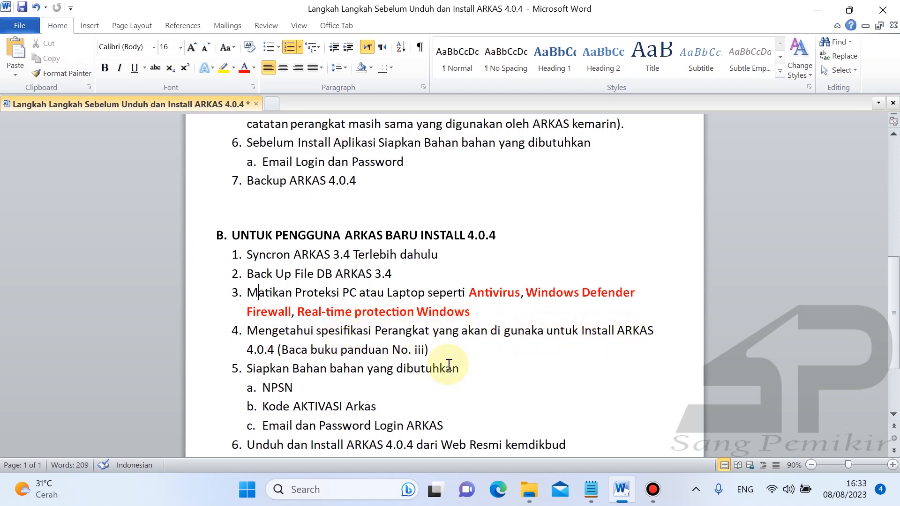
# Step: Highlight the "Baca buku panduan No. iii" note in item 4 of the checklist and minimise the document and folder windows
pyautogui.moveTo(281, 355); pyautogui.dragTo(426, 350)
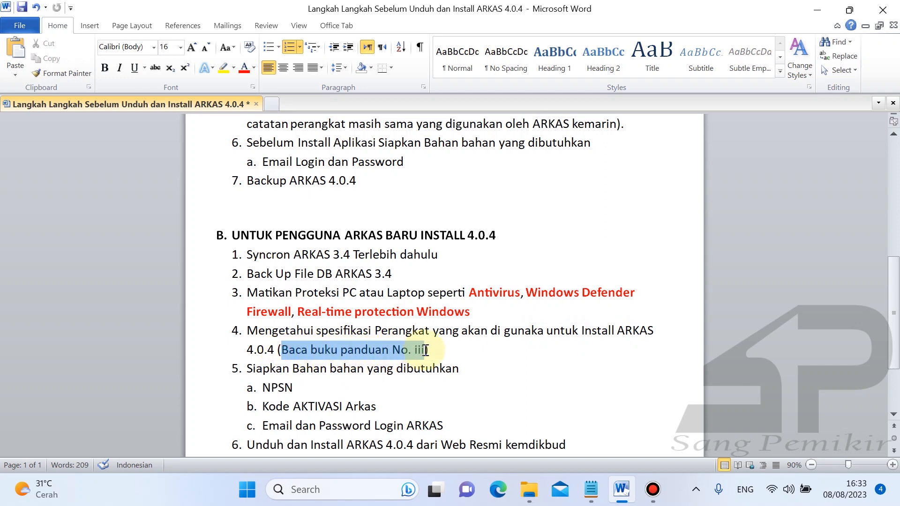
pyautogui.click(462, 350)
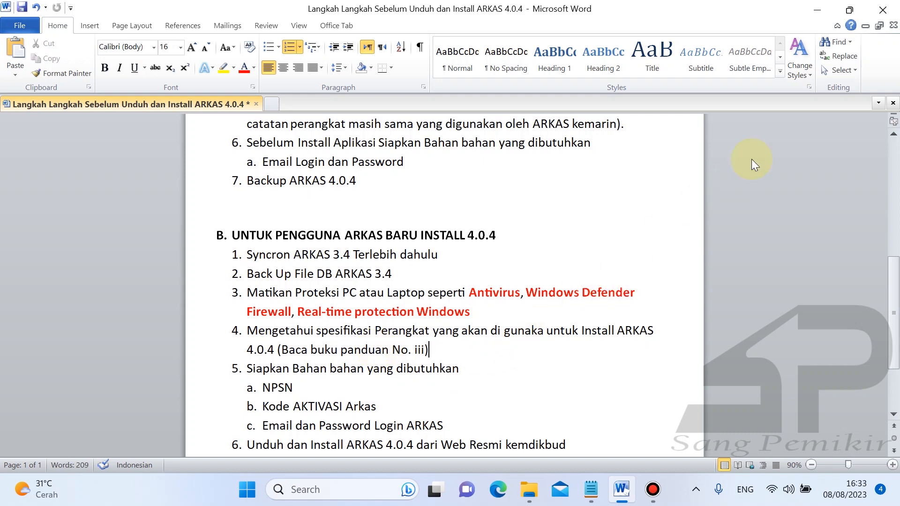
pyautogui.click(826, 9)
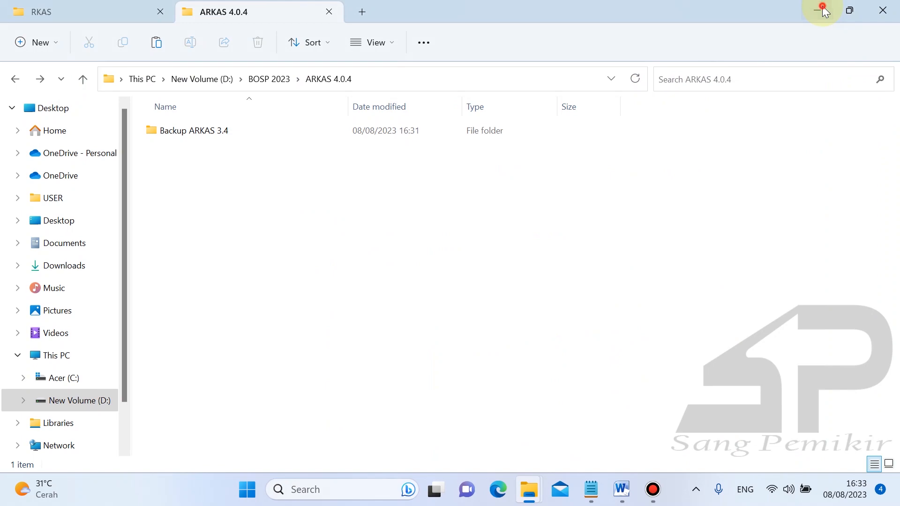
pyautogui.click(823, 6)
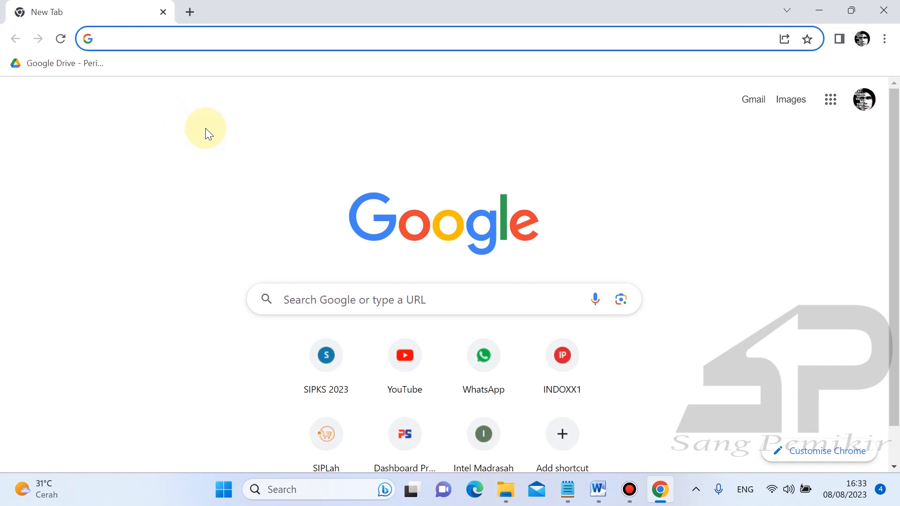
# Step: Try to open the page arkas.kemdikbud.go.id/unduh in Chrome
pyautogui.write('arkas')
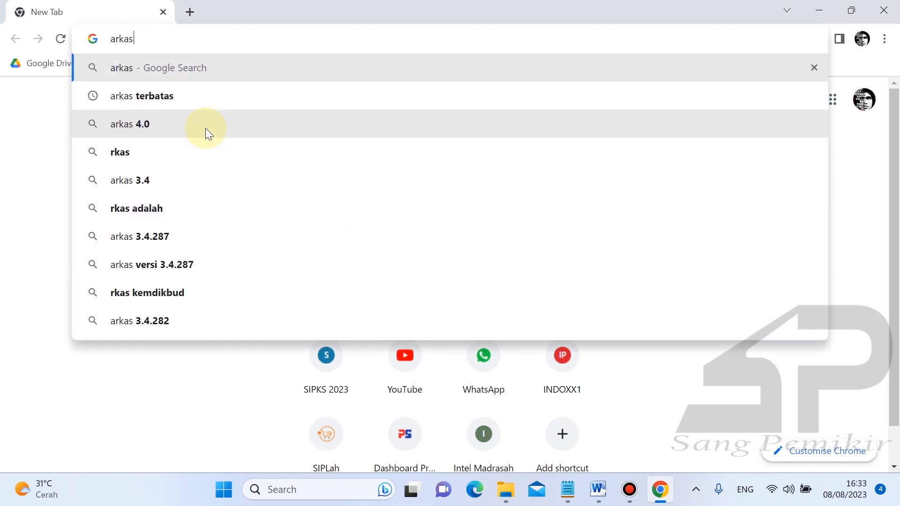
pyautogui.write('.k')
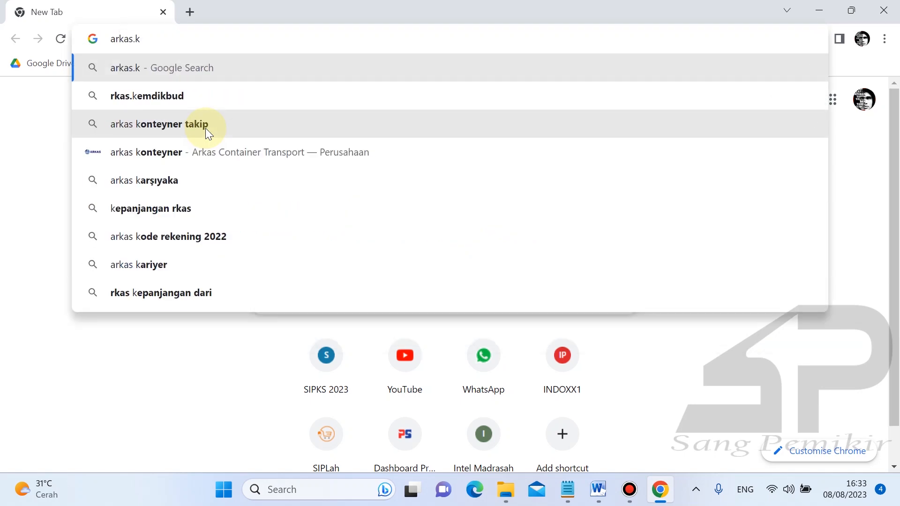
pyautogui.write('e')
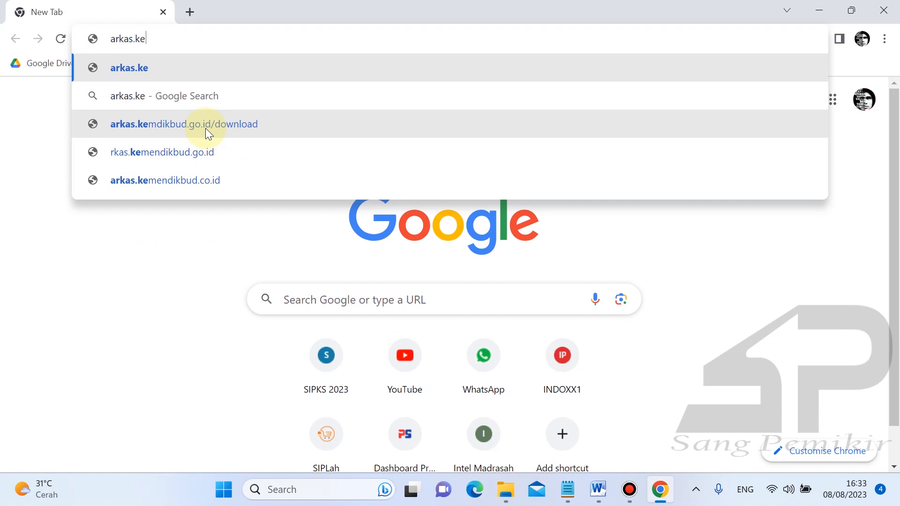
pyautogui.write('mdikbud')
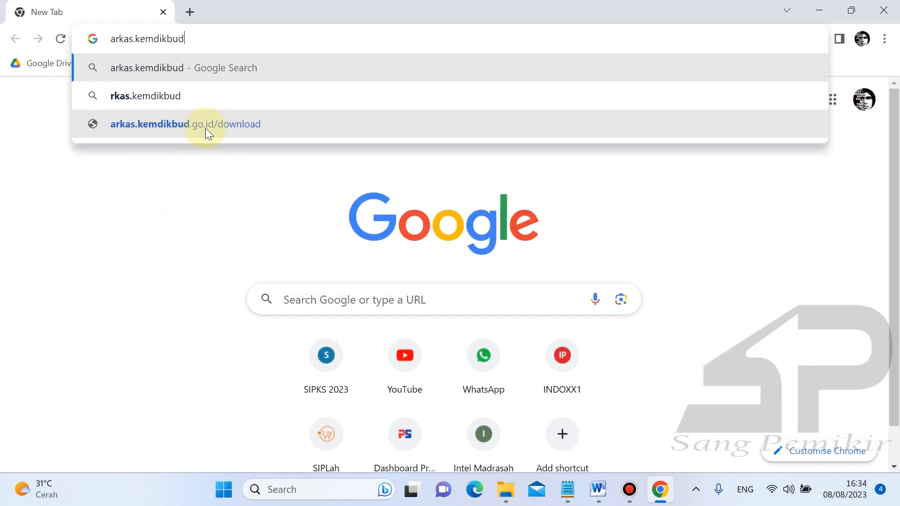
pyautogui.write('.go.id')
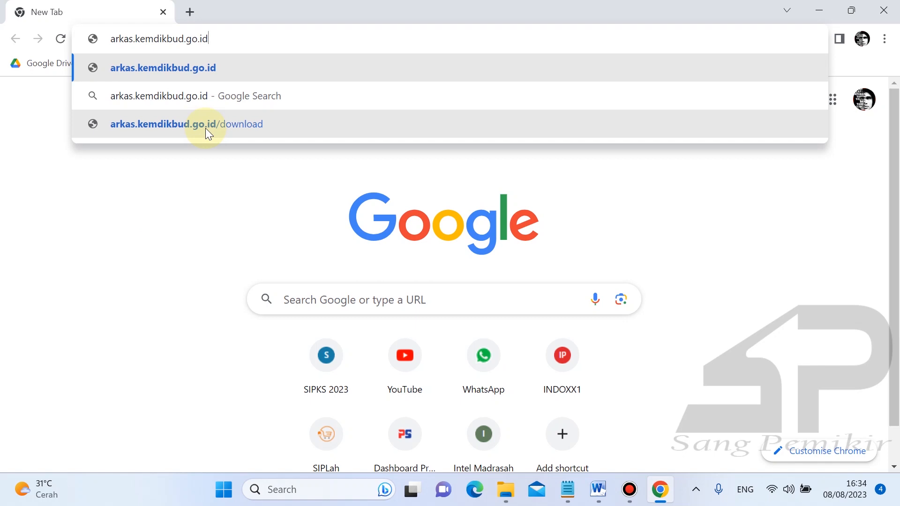
pyautogui.write('/unduh')
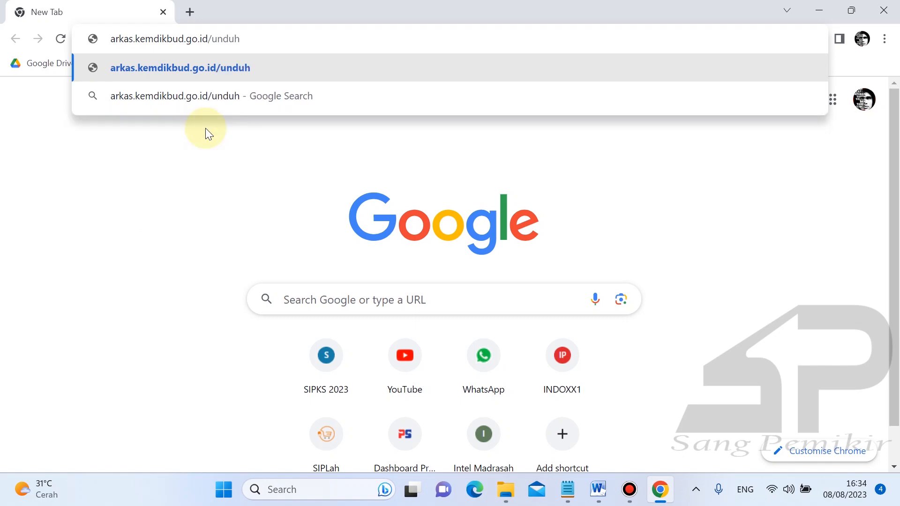
pyautogui.press('Return')
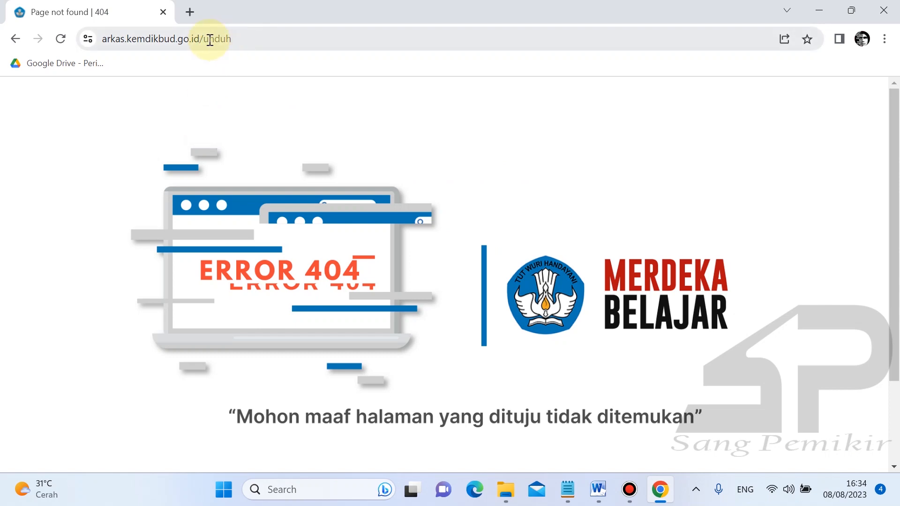
# Step: Remove "/unduh" from the address, load the arkas.kemdikbud.go.id home page and look through its contents
pyautogui.moveTo(201, 39); pyautogui.dragTo(289, 38)
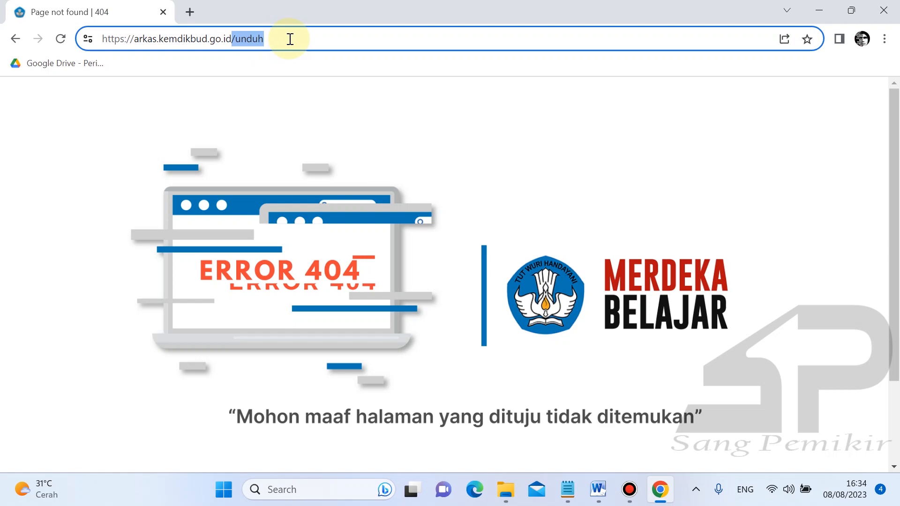
pyautogui.press('BackSpace')
pyautogui.press('Return')
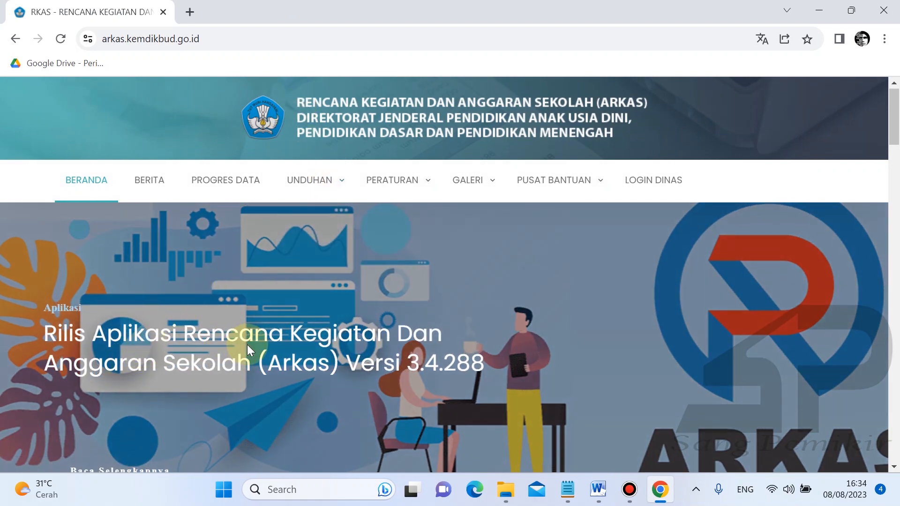
pyautogui.scroll(-9, 246, 344)
pyautogui.scroll(-4, 225, 230)
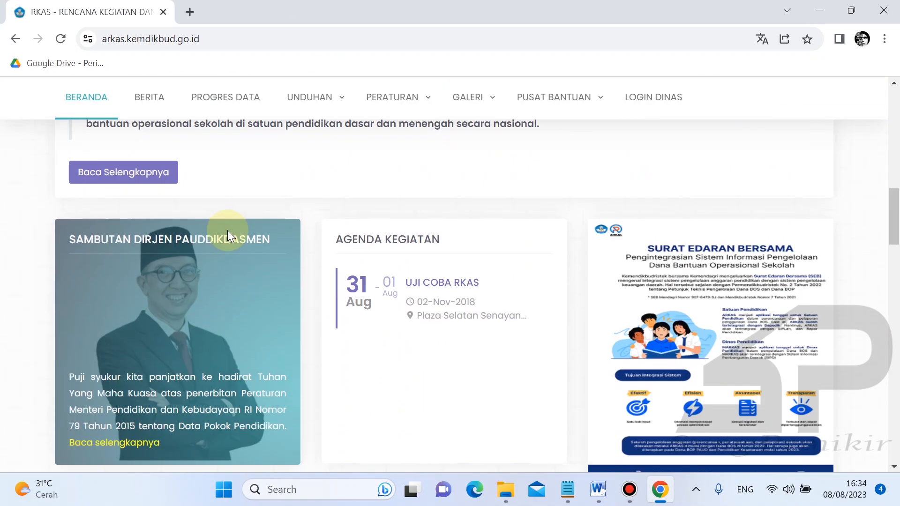
pyautogui.scroll(12, 353, 215)
pyautogui.scroll(2, 381, 259)
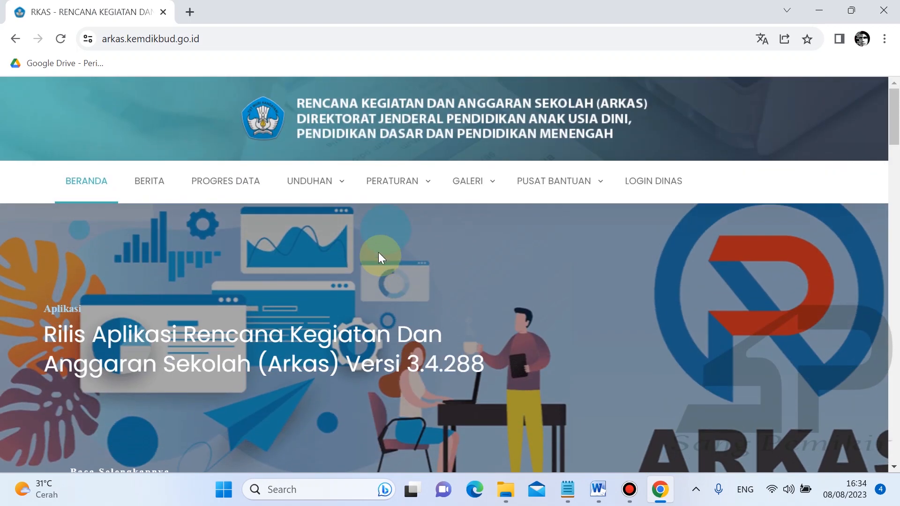
# Step: Open the ARKAS 4 download page, download the guide book (Buku Panduan) and dismiss the browser's downloads notice
pyautogui.click(340, 184)
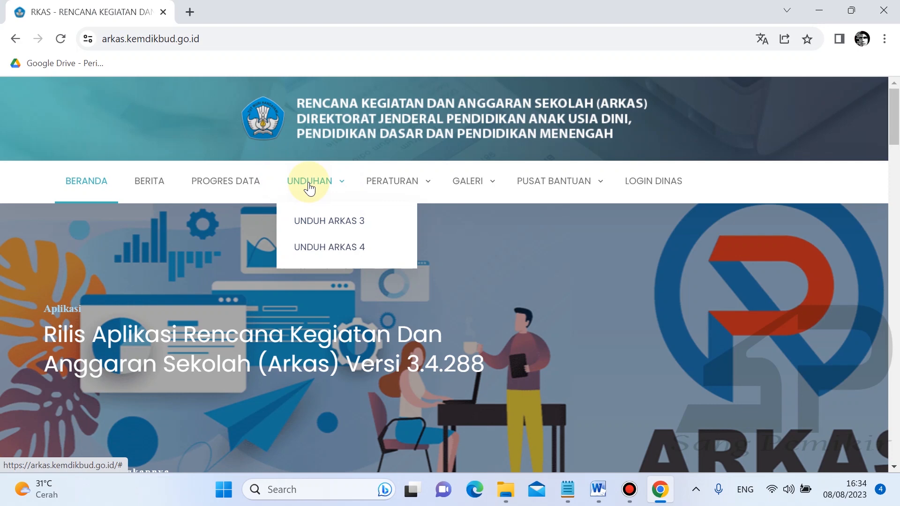
pyautogui.click(328, 253)
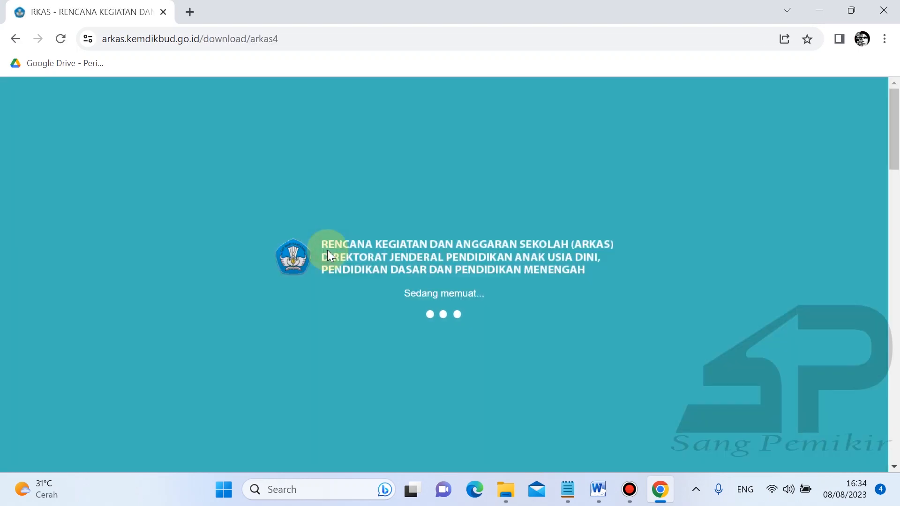
pyautogui.scroll(-6, 268, 238)
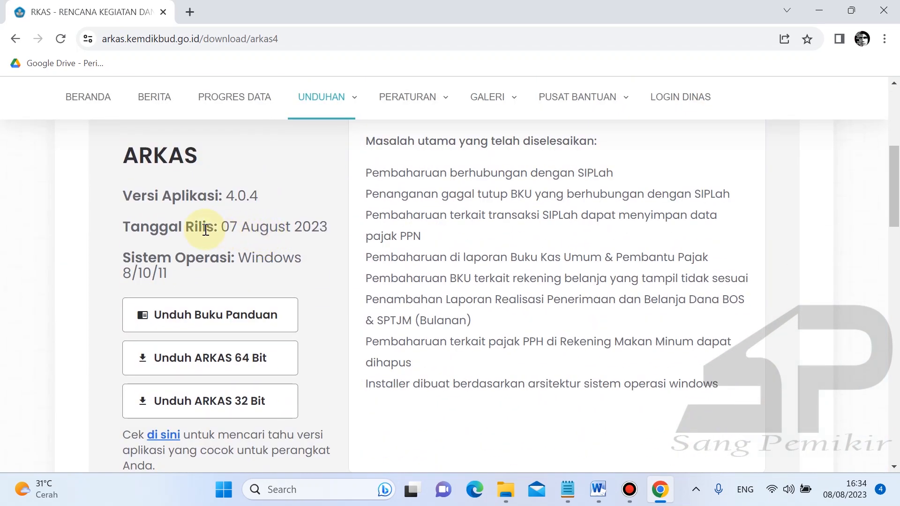
pyautogui.click(190, 323)
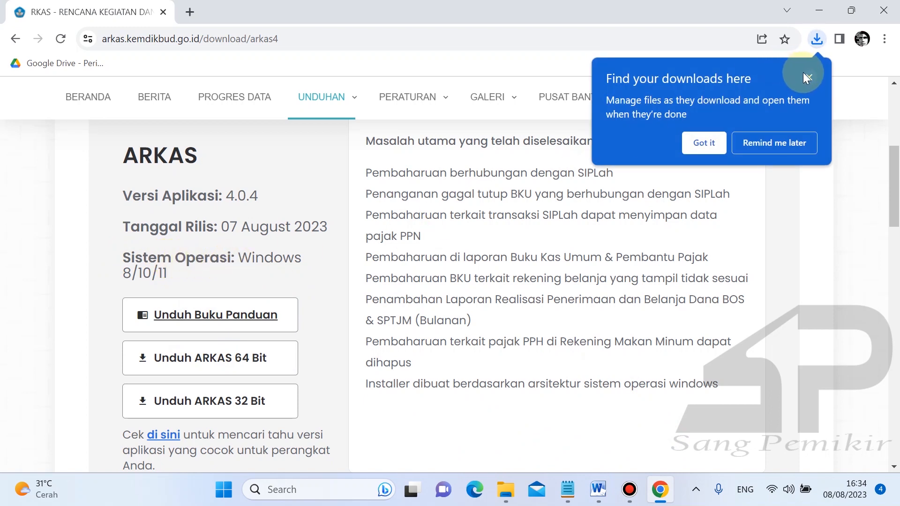
pyautogui.click(806, 75)
# Step: Switch to the ARKAS 4.0.4 folder window, open the properties of This PC and check the processor specification
pyautogui.click(506, 491)
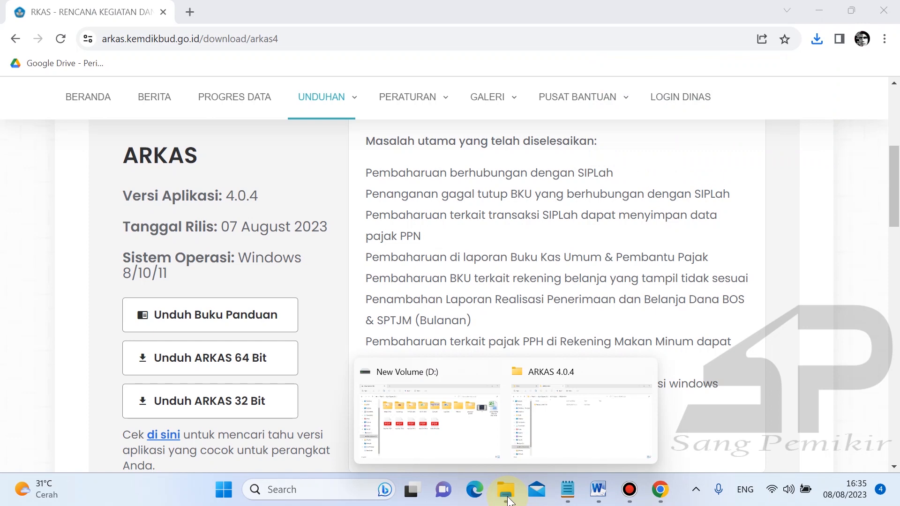
pyautogui.click(555, 397)
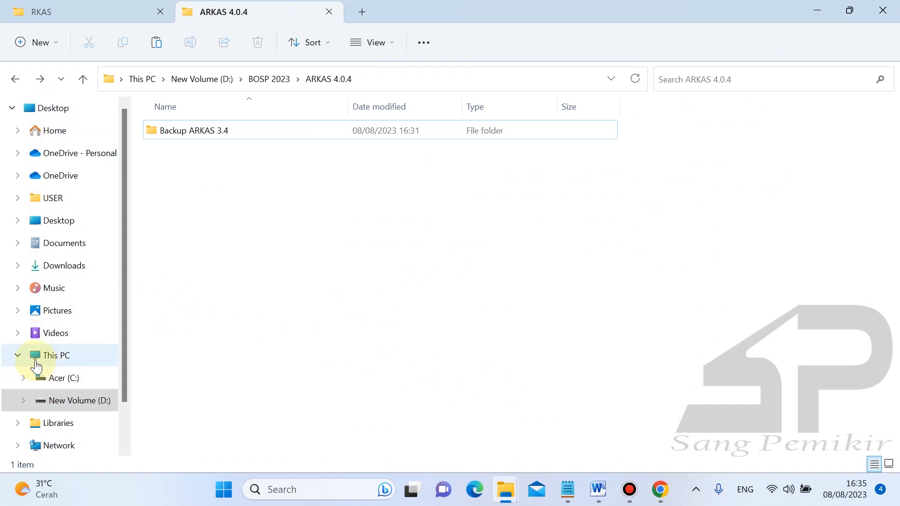
pyautogui.rightClick(65, 356)
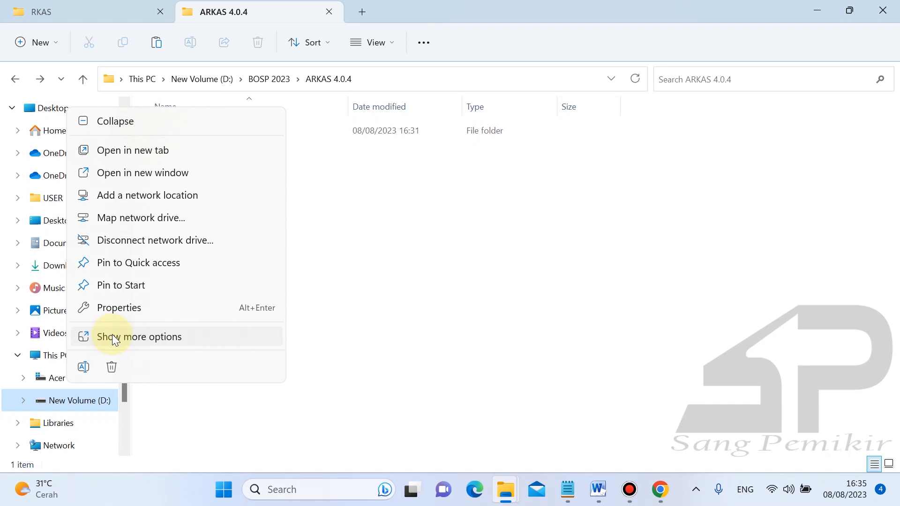
pyautogui.click(139, 338)
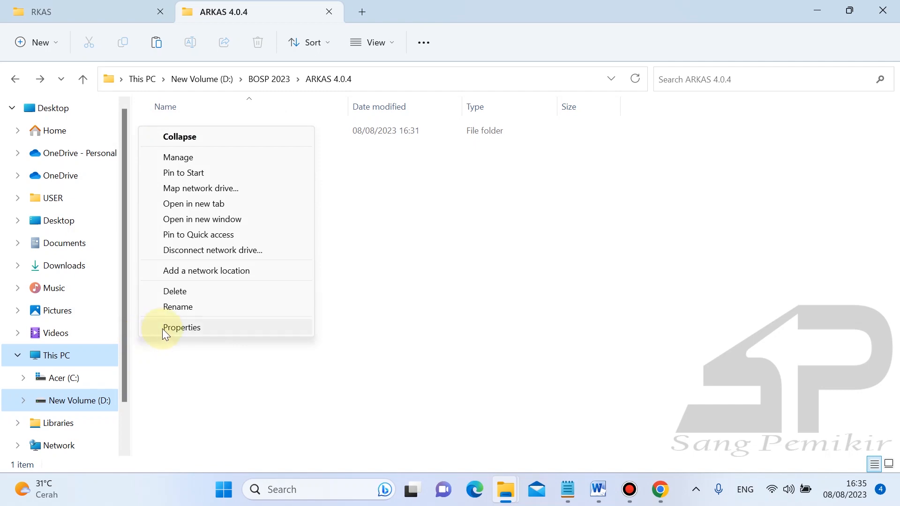
pyautogui.click(162, 328)
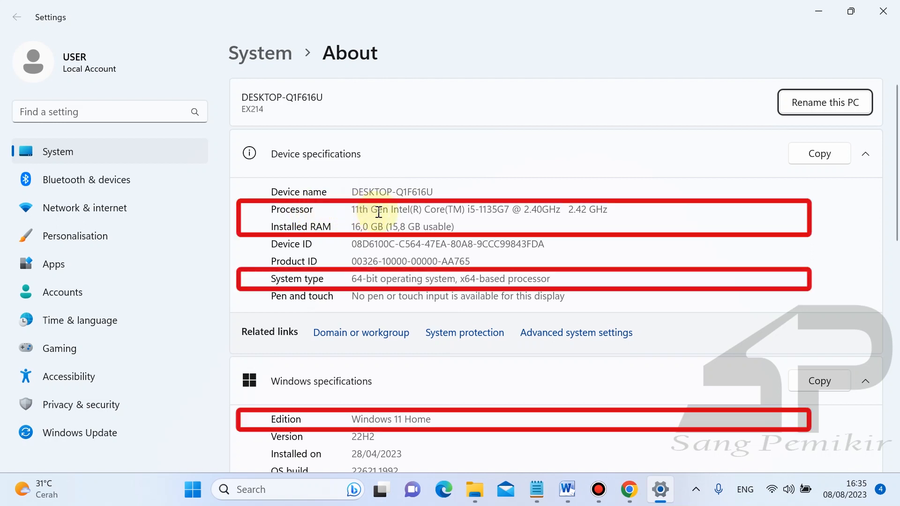
pyautogui.moveTo(619, 210); pyautogui.dragTo(424, 213)
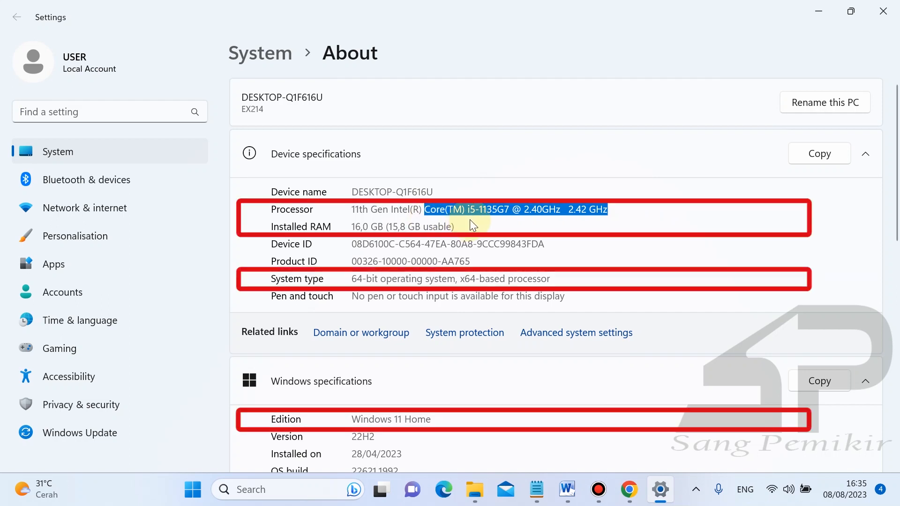
pyautogui.click(361, 248)
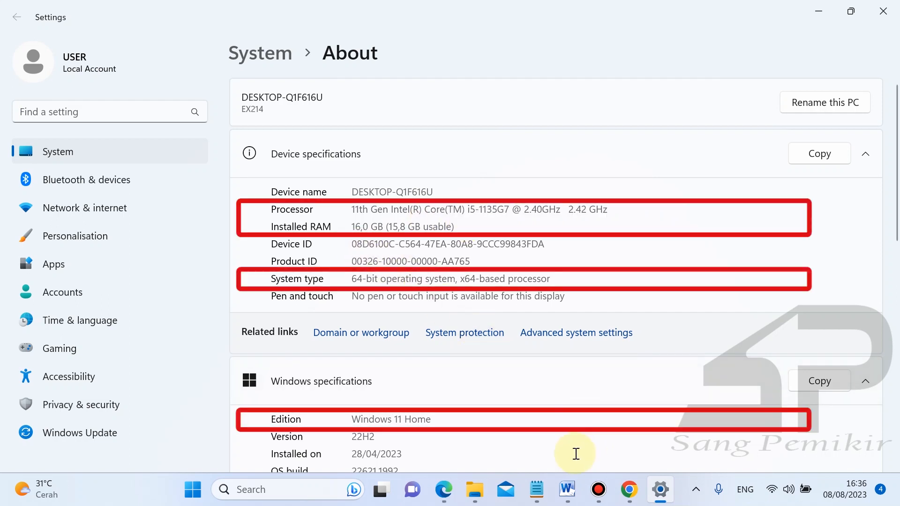
# Step: Switch to the ARKAS 4 guide PDF in Edge and highlight "Windows 10" in the page 3 requirements table
pyautogui.click(442, 489)
pyautogui.scroll(-2, 375, 346)
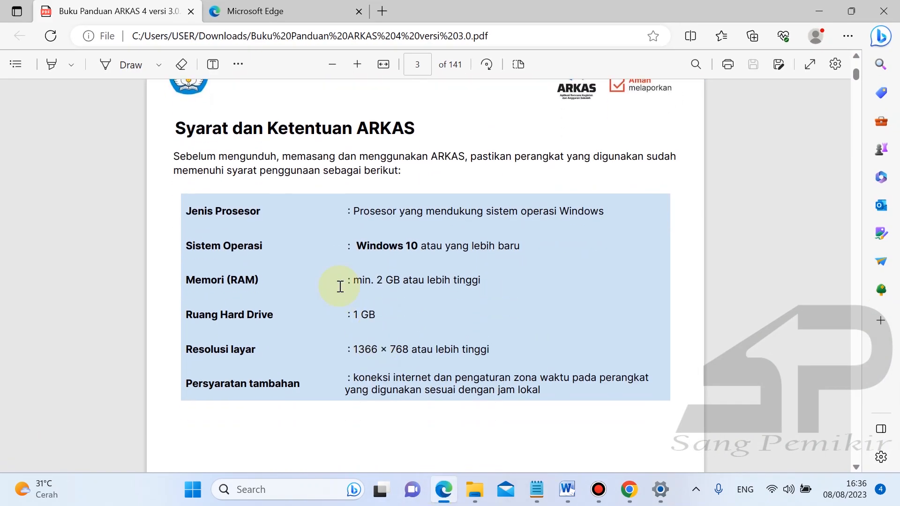
pyautogui.click(360, 245)
pyautogui.moveTo(368, 245); pyautogui.dragTo(415, 245)
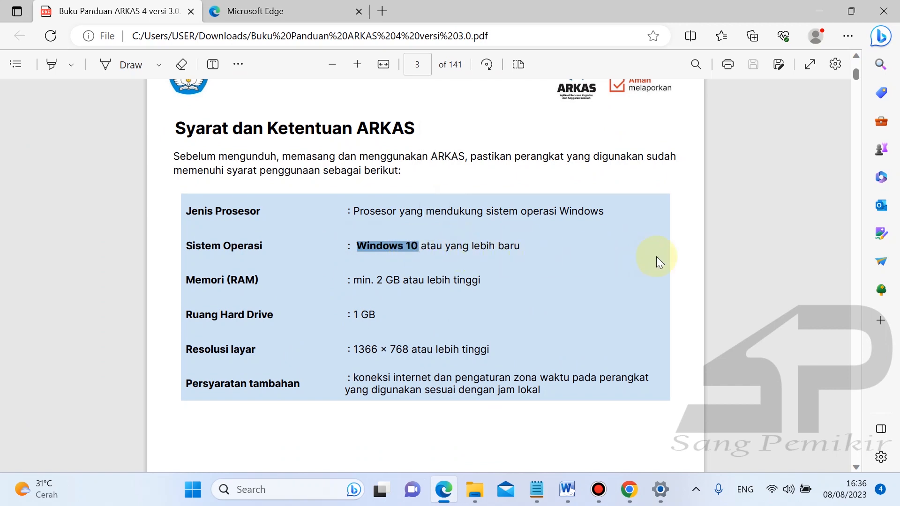
pyautogui.click(678, 256)
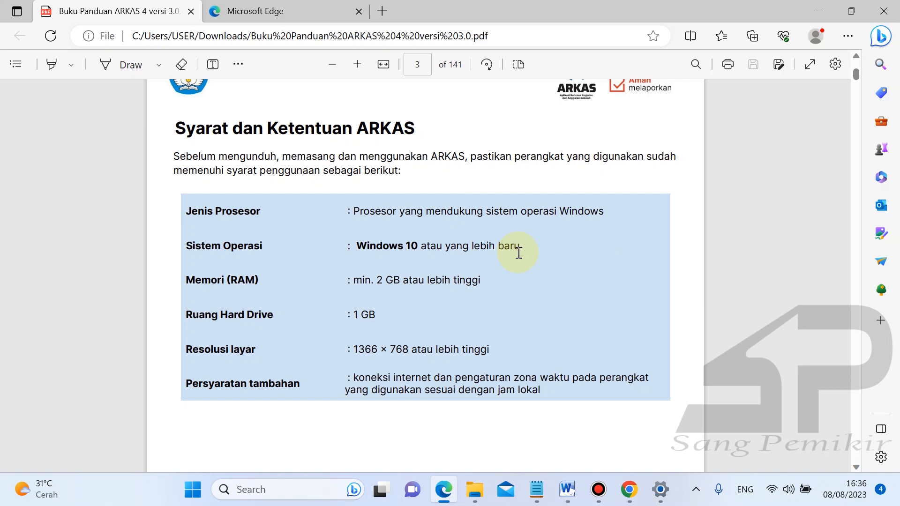
# Step: Review the processor, operating system and RAM requirements in the guide's table by highlighting each value
pyautogui.moveTo(382, 281); pyautogui.dragTo(354, 281)
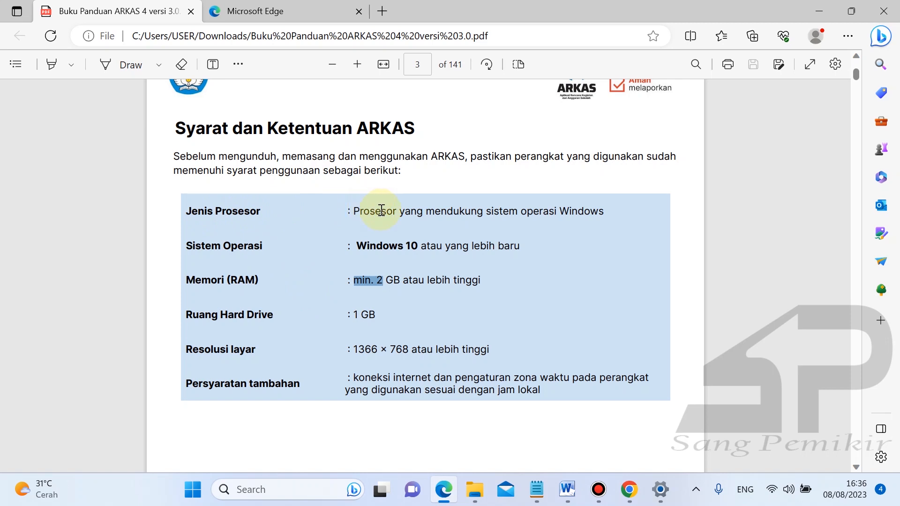
pyautogui.click(598, 213)
pyautogui.moveTo(599, 214); pyautogui.dragTo(352, 212)
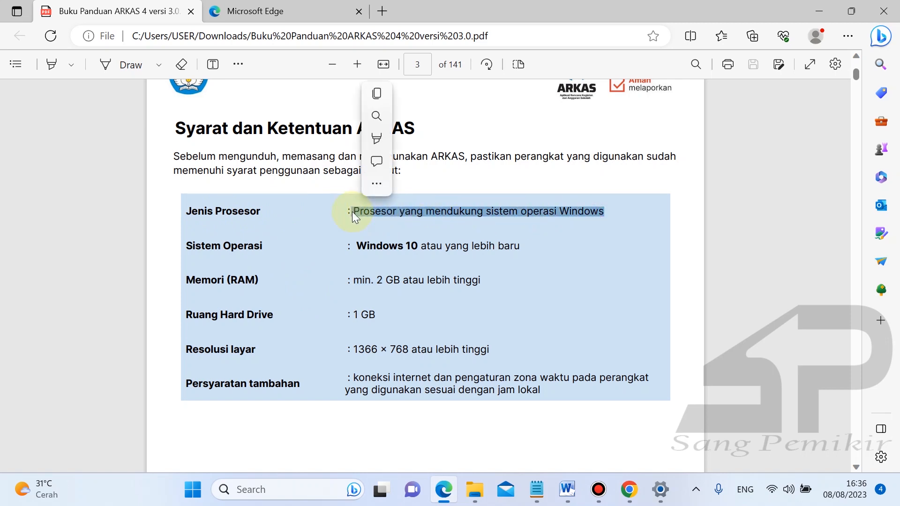
pyautogui.click(678, 217)
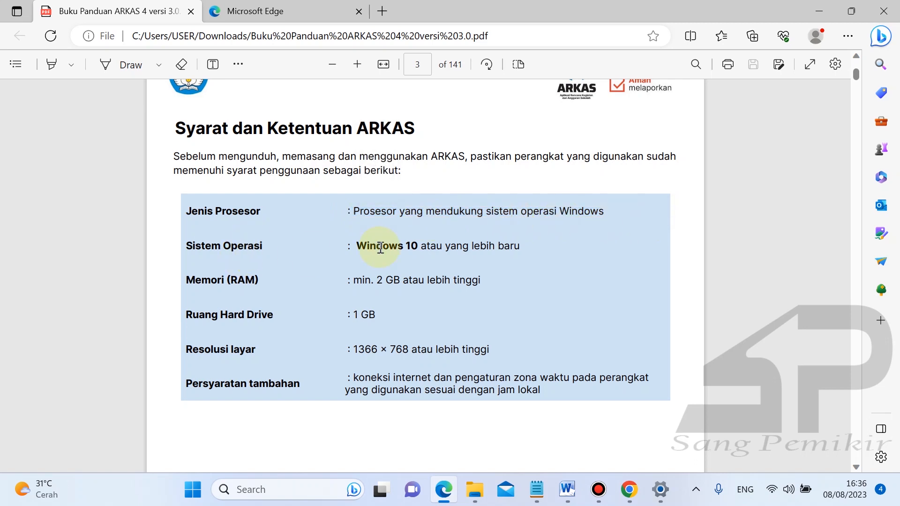
pyautogui.moveTo(355, 247); pyautogui.dragTo(417, 247)
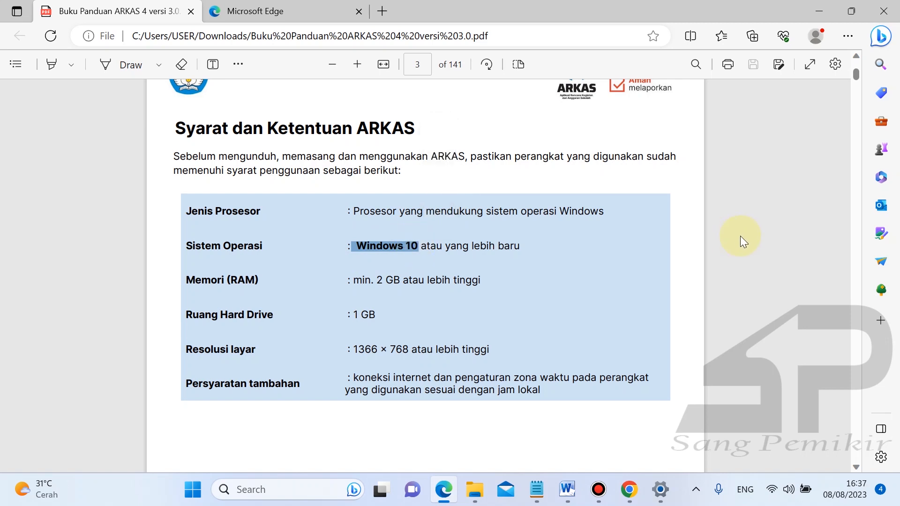
pyautogui.click(389, 252)
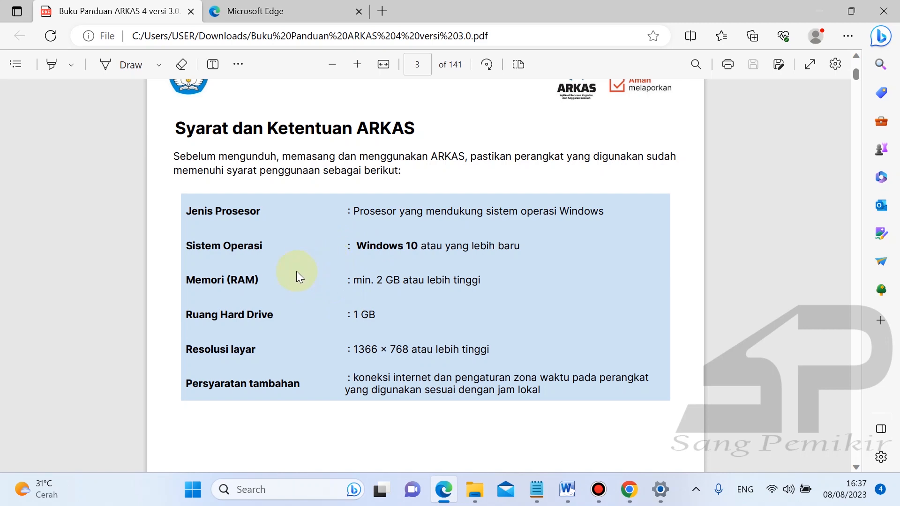
pyautogui.moveTo(355, 281); pyautogui.dragTo(399, 281)
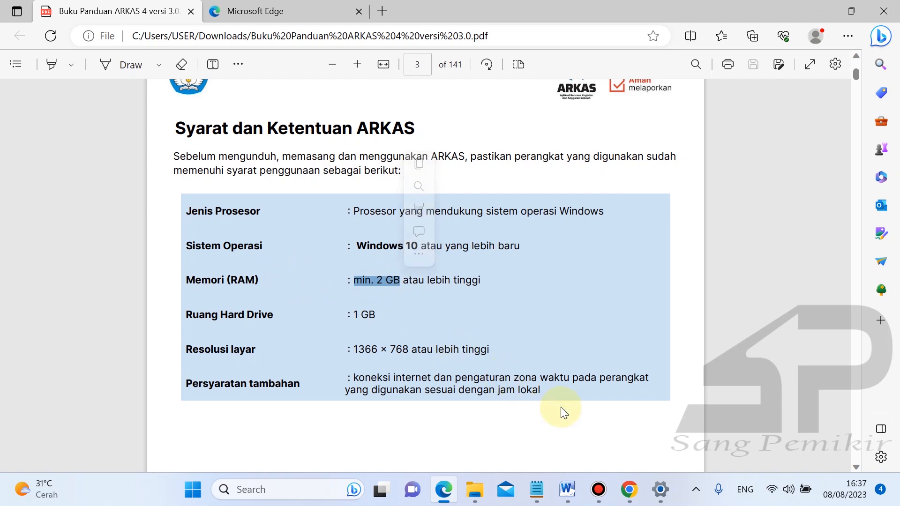
# Step: Switch to the Settings About page and check the installed RAM and system type, comparing with the Chrome download options
pyautogui.click(661, 489)
pyautogui.moveTo(351, 225); pyautogui.dragTo(410, 227)
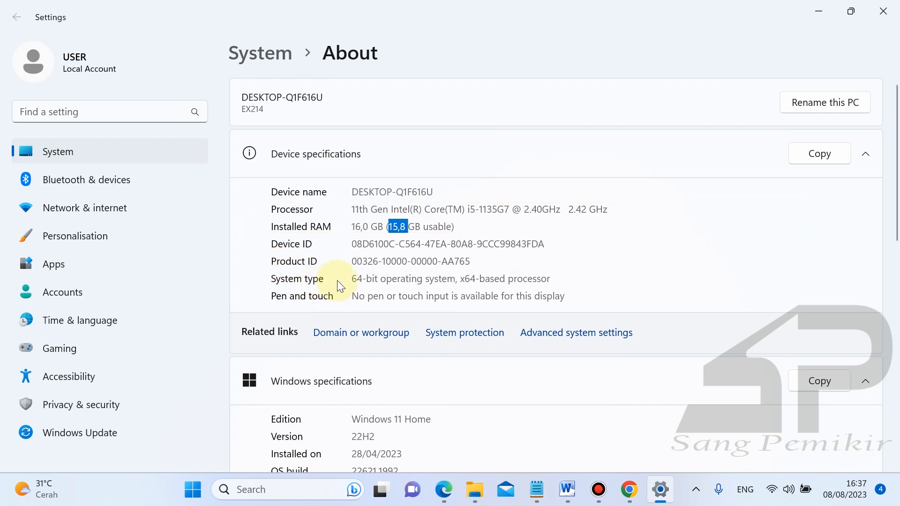
pyautogui.moveTo(352, 279); pyautogui.dragTo(378, 280)
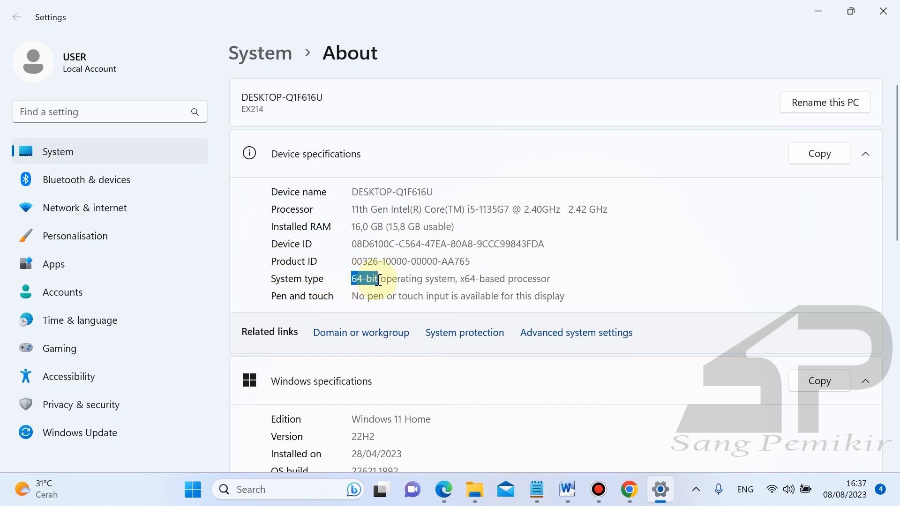
pyautogui.click(370, 280)
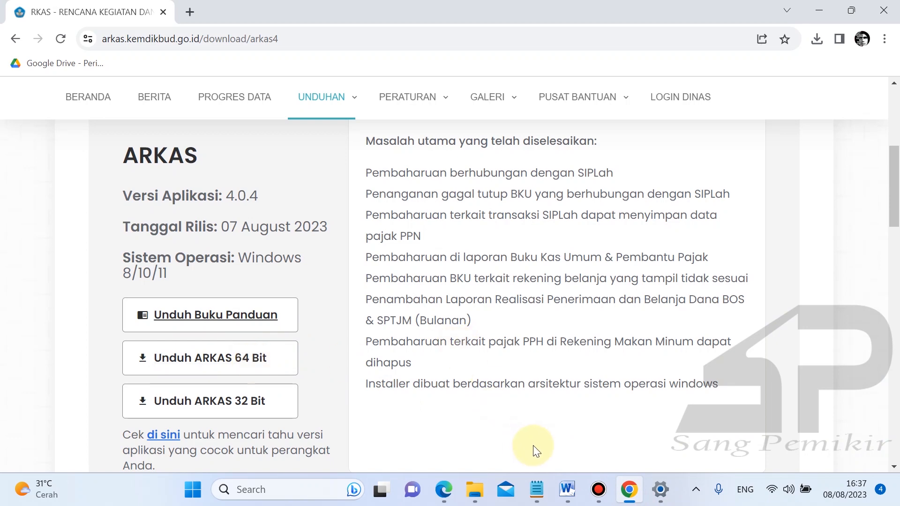
pyautogui.click(660, 489)
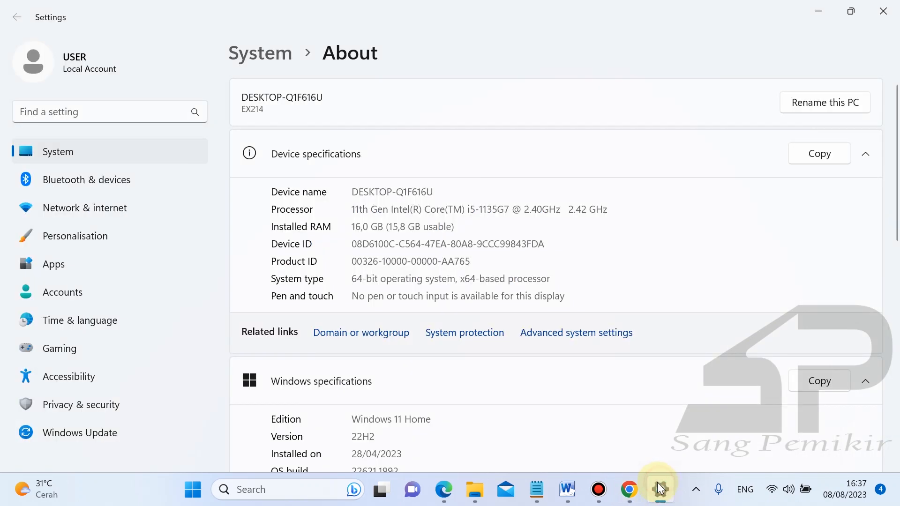
# Step: Highlight the hard drive requirement in the Edge guide and check the drives' free space under This PC in File Explorer
pyautogui.click(443, 489)
pyautogui.click(358, 311)
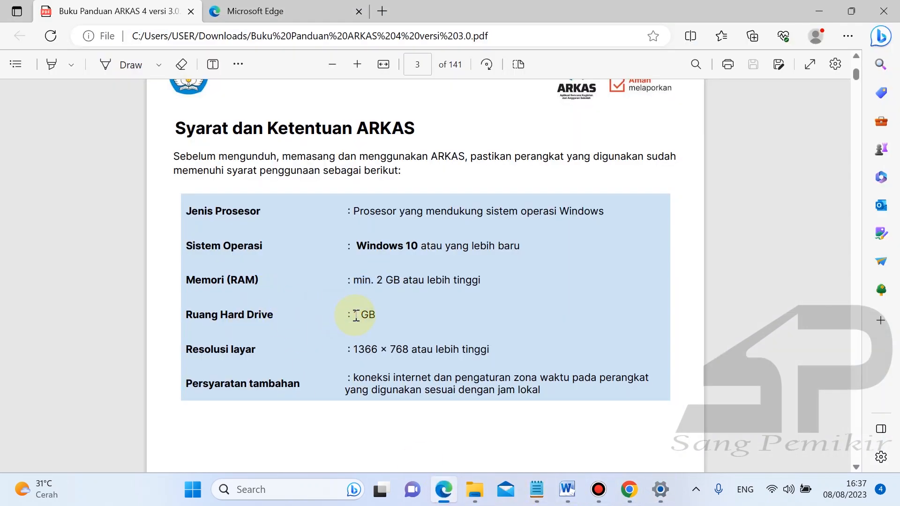
pyautogui.moveTo(359, 315); pyautogui.dragTo(377, 316)
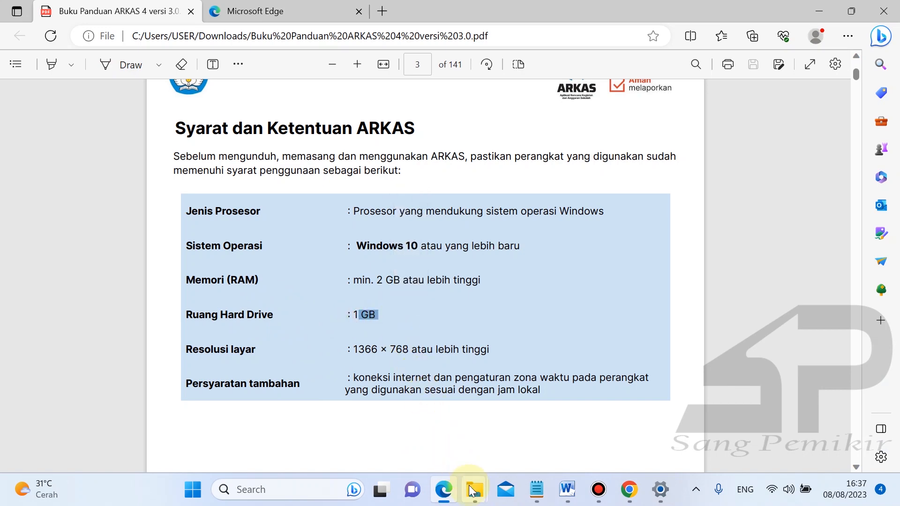
pyautogui.click(474, 492)
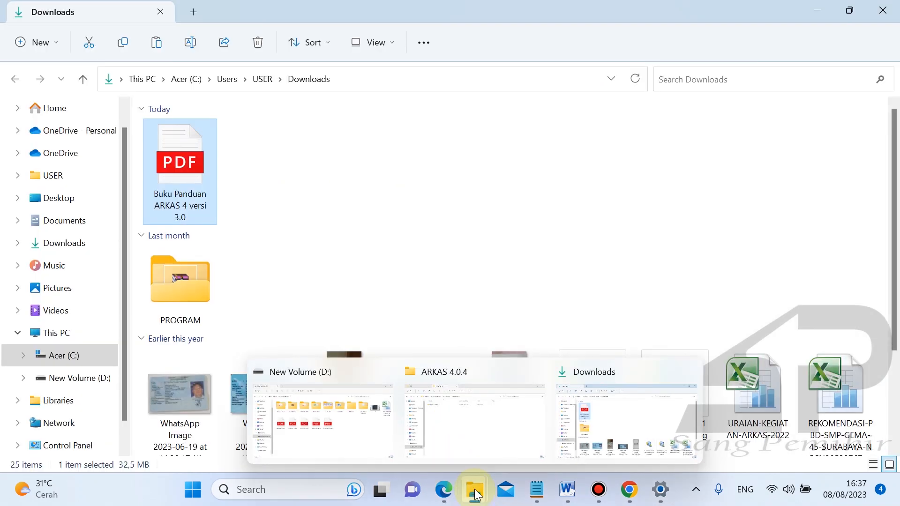
pyautogui.click(466, 426)
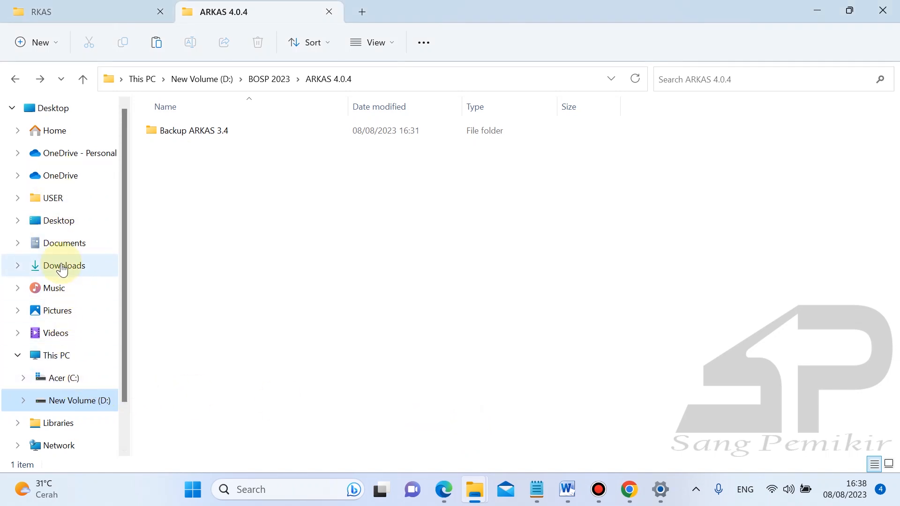
pyautogui.click(65, 360)
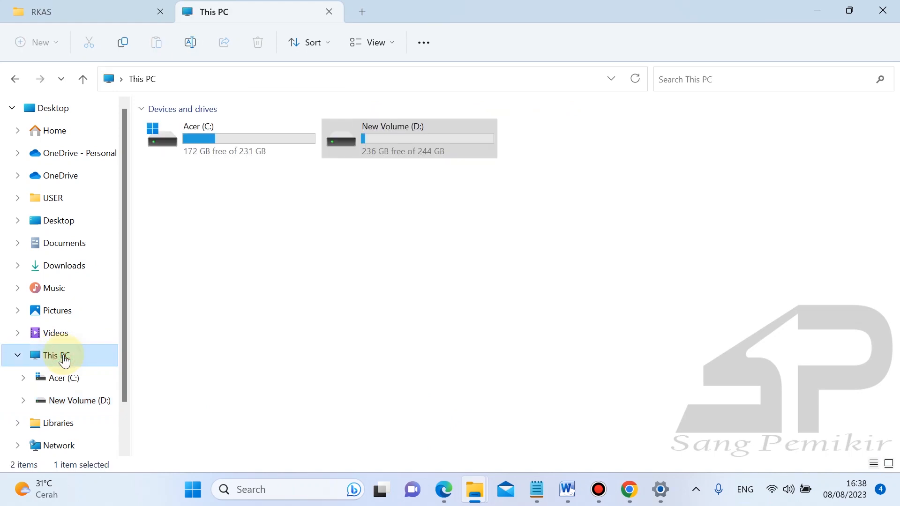
pyautogui.click(223, 206)
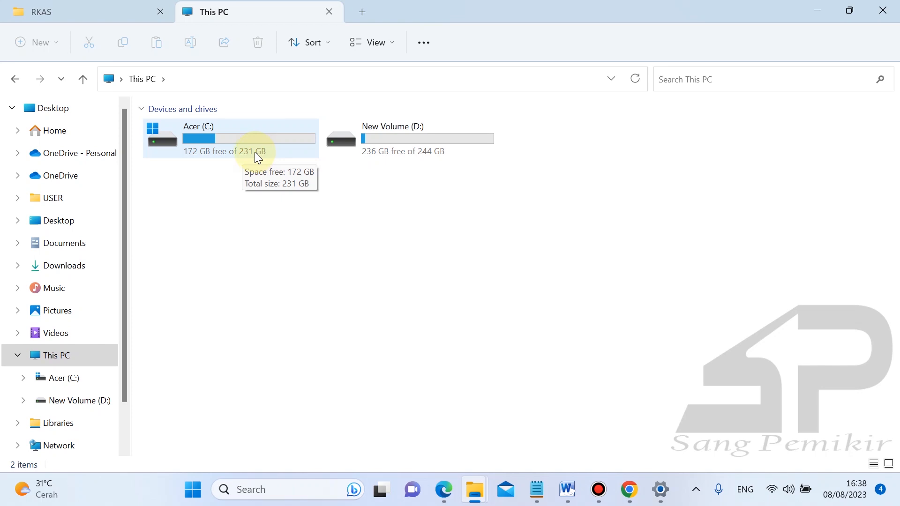
# Step: Revisit the Settings About page, switch to the Word checklist and highlight sub-items a to c of item 5 in section B
pyautogui.click(660, 490)
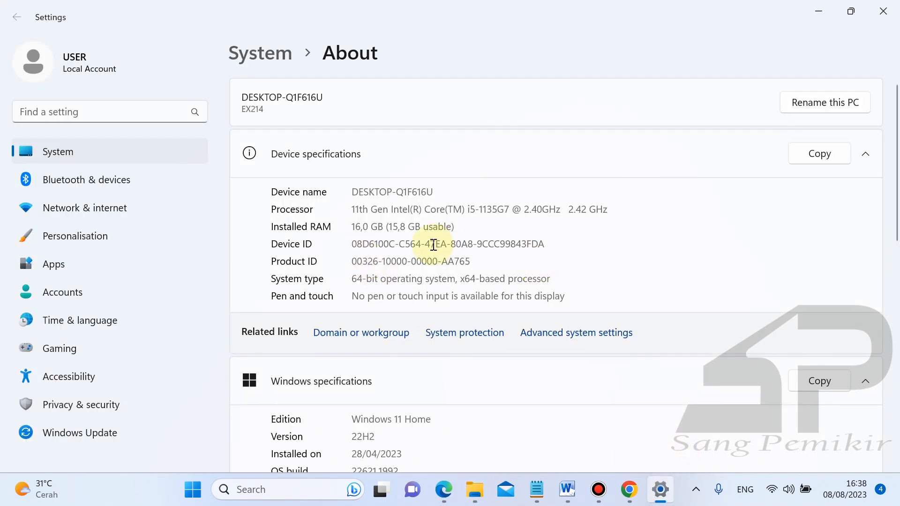
pyautogui.click(572, 489)
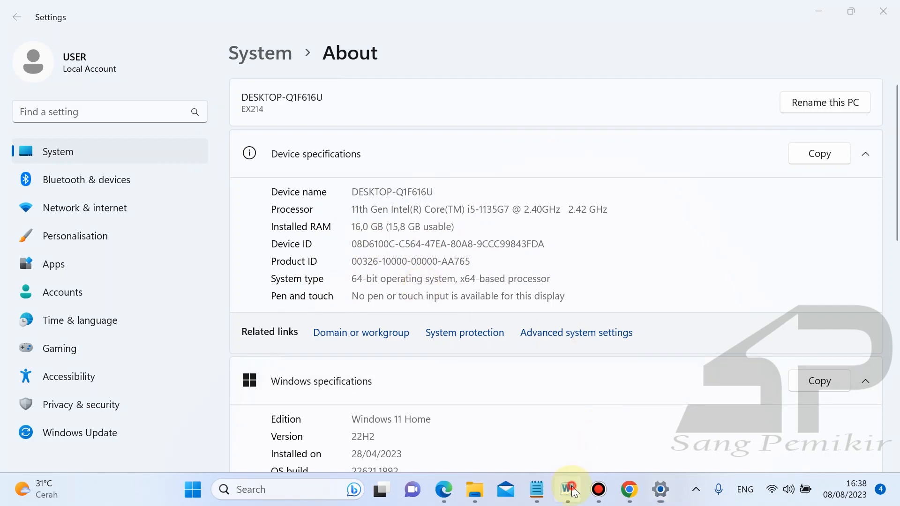
pyautogui.scroll(-1, 431, 401)
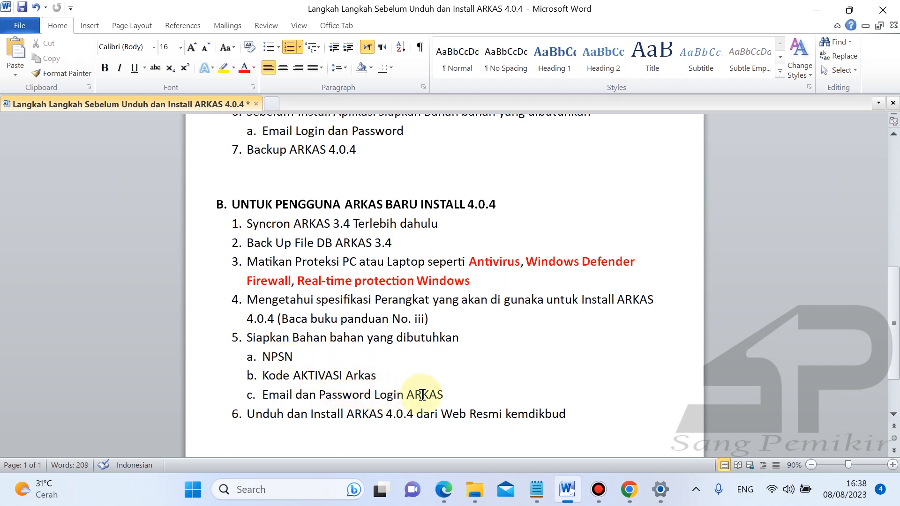
pyautogui.click(400, 357)
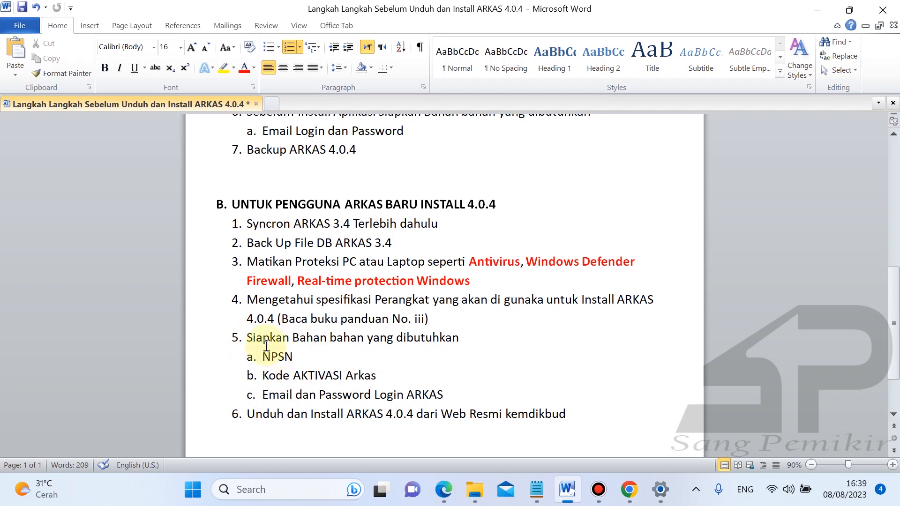
pyautogui.moveTo(260, 357); pyautogui.dragTo(439, 397)
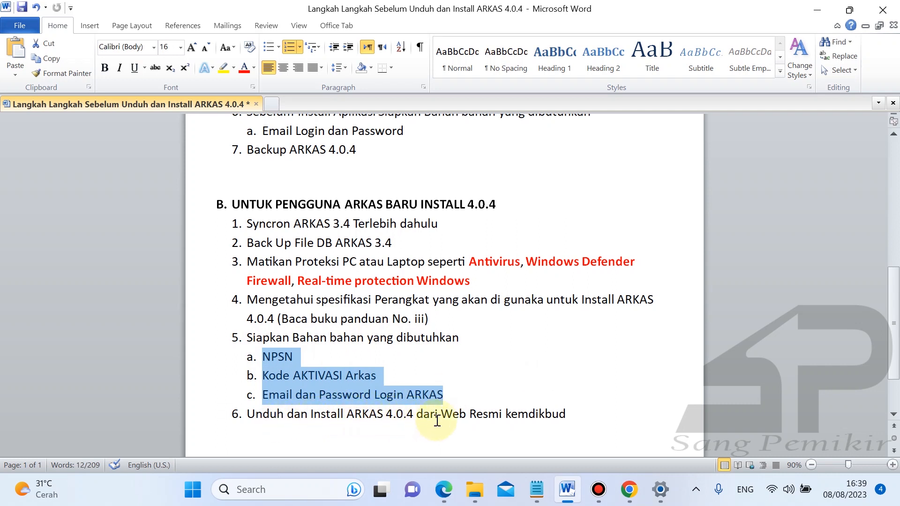
# Step: Add an empty numbered item 7 at the end of section B and highlight part of the word Antivirus in item 3
pyautogui.scroll(1, 502, 374)
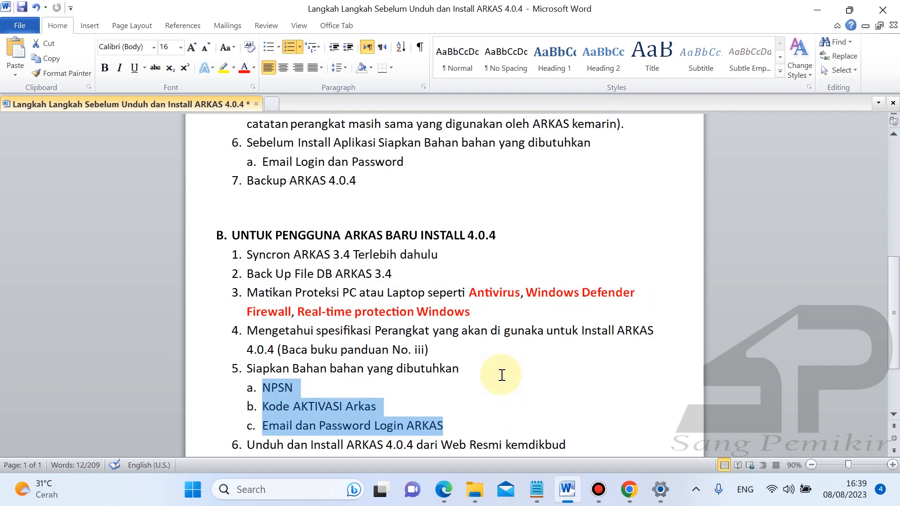
pyautogui.scroll(-1, 420, 366)
pyautogui.click(583, 406)
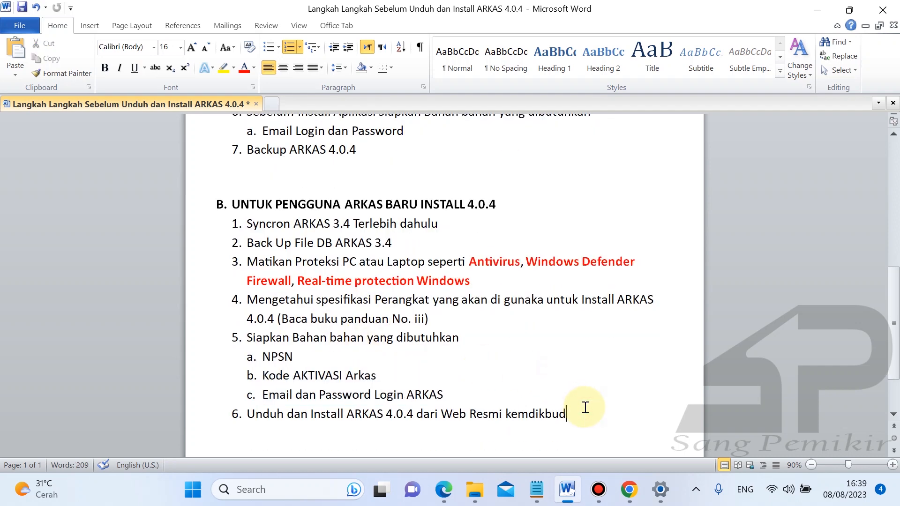
pyautogui.press('Return')
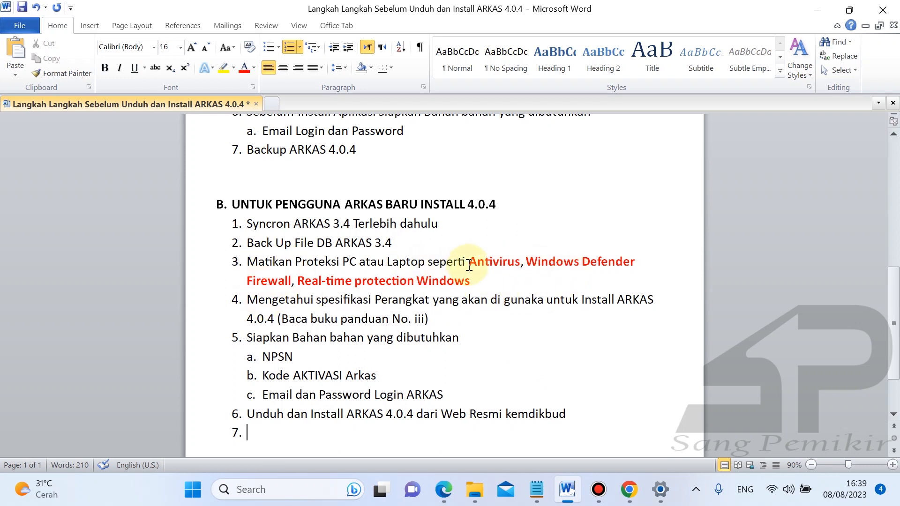
pyautogui.moveTo(470, 263); pyautogui.dragTo(499, 263)
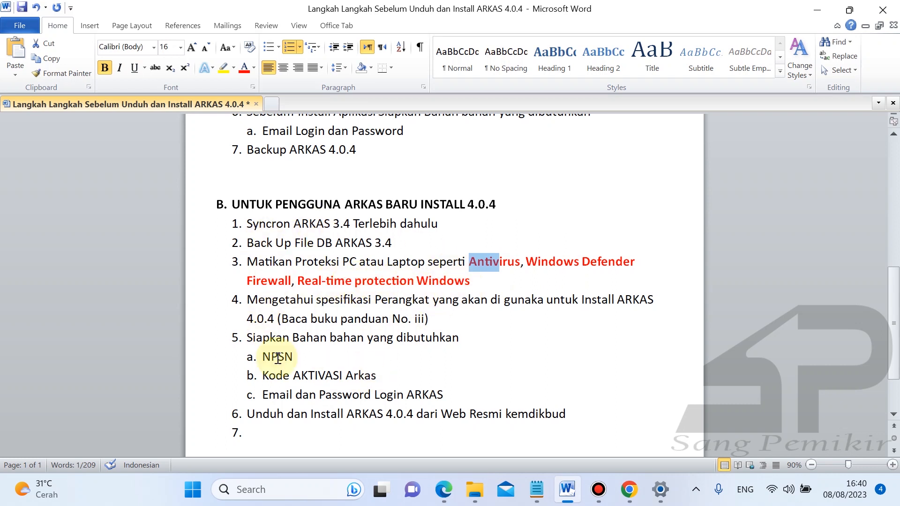
# Step: Switch to the ARKAS download page in Chrome and check the system type on the Settings About page by highlighting its bit version
pyautogui.click(630, 497)
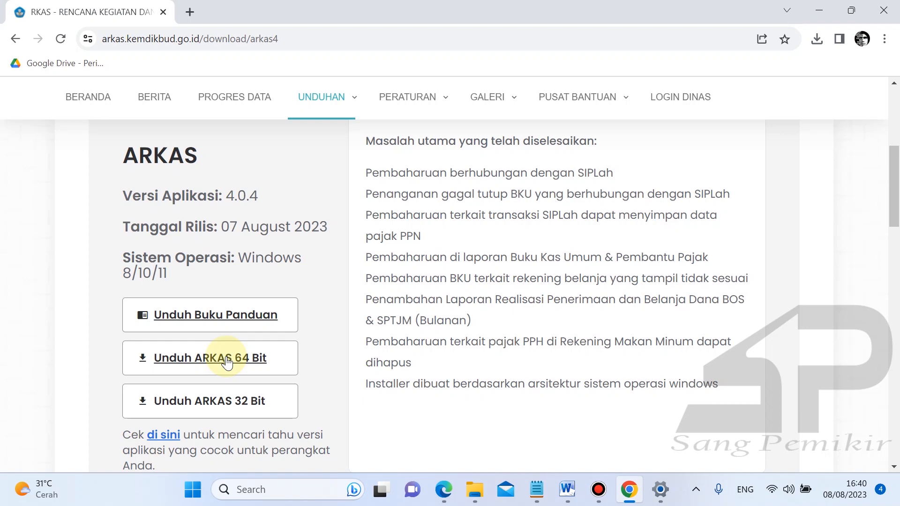
pyautogui.hotkey('shift', 'Escape')
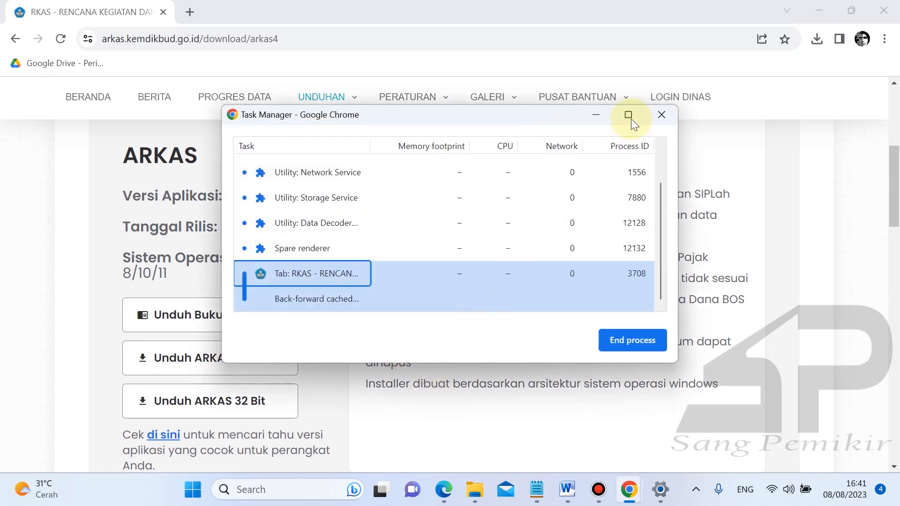
pyautogui.click(661, 115)
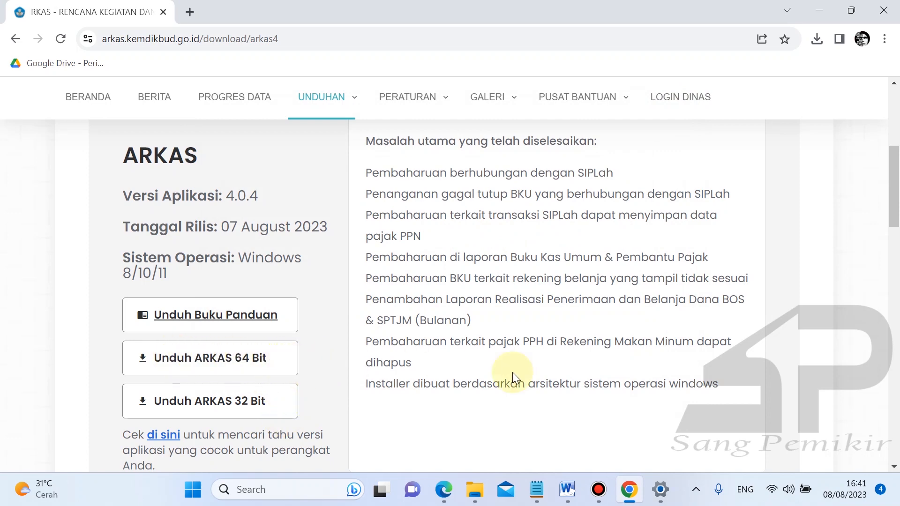
pyautogui.moveTo(660, 489)
pyautogui.moveTo(645, 425)
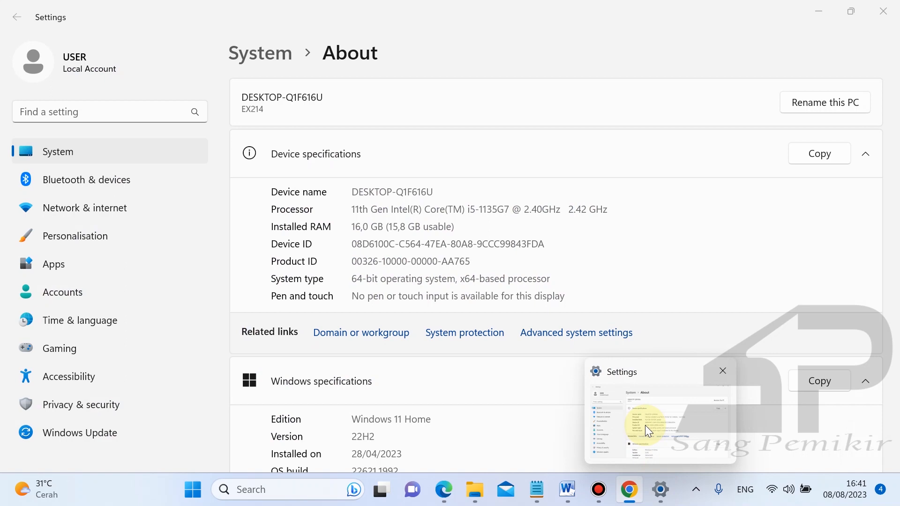
pyautogui.click(644, 426)
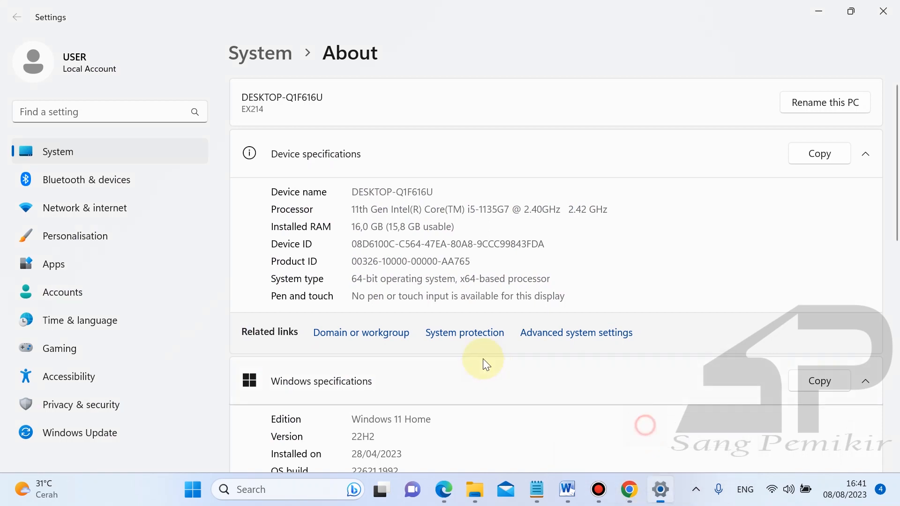
pyautogui.moveTo(352, 280); pyautogui.dragTo(372, 280)
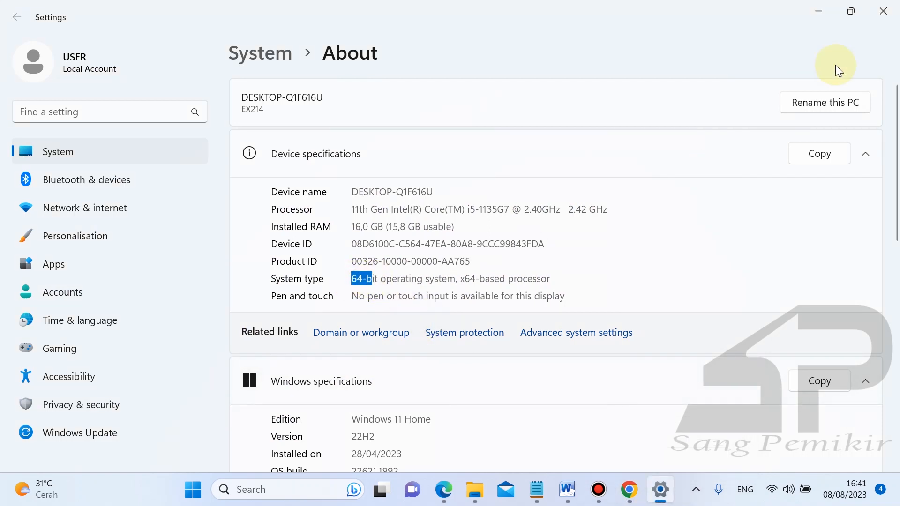
pyautogui.click(818, 16)
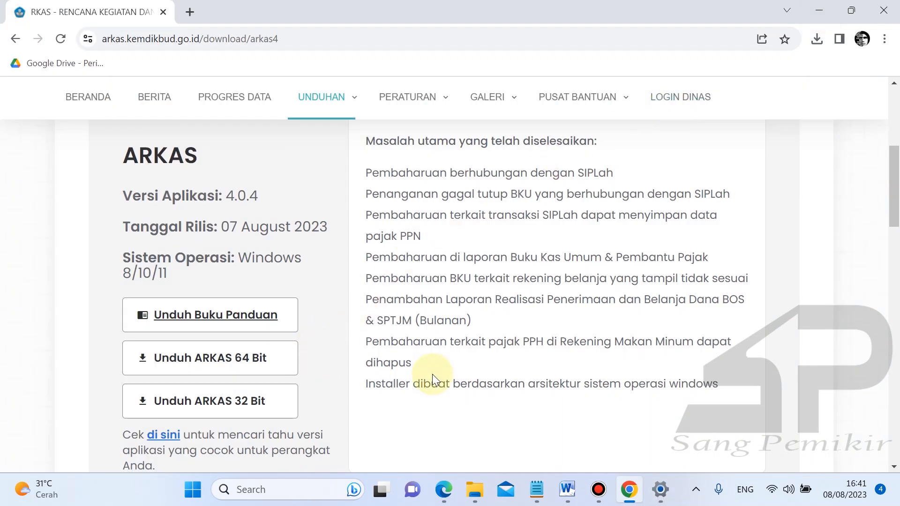
# Step: Download the 64-bit ARKAS installer and show the downloaded file in a maximized File Explorer window
pyautogui.click(231, 359)
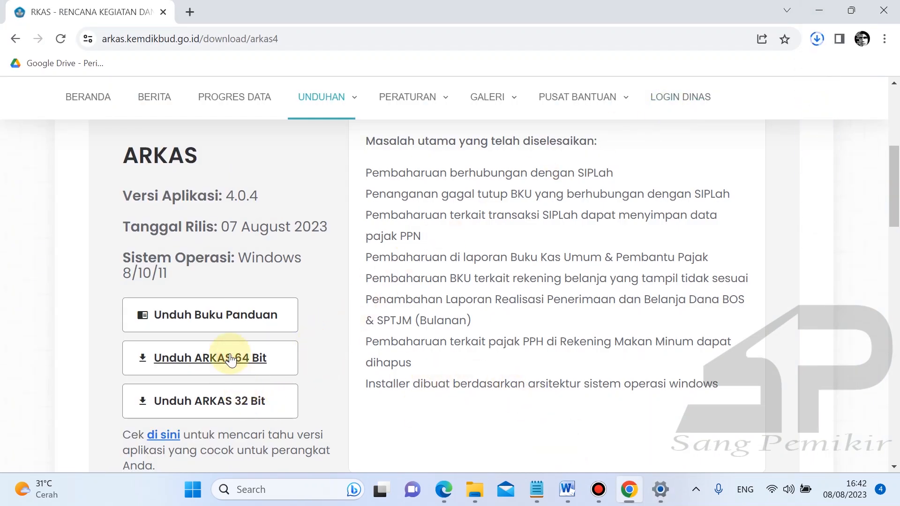
pyautogui.click(818, 40)
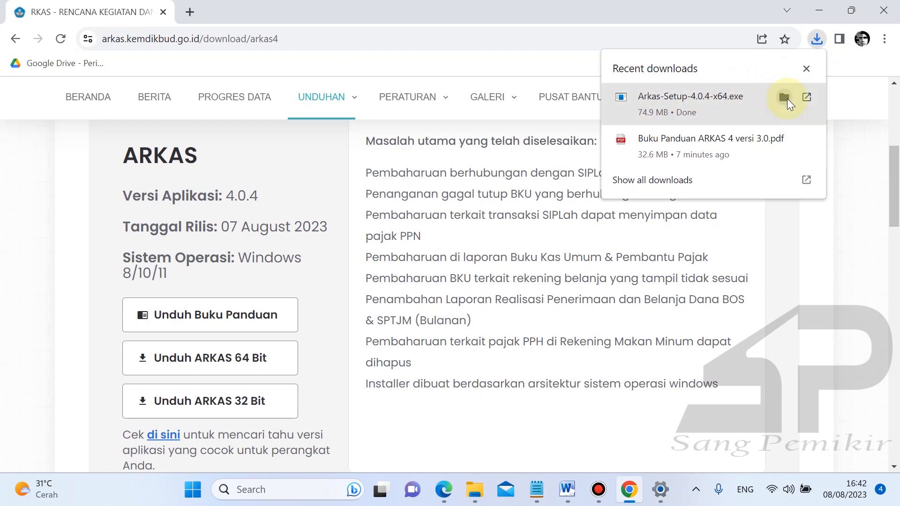
pyautogui.click(782, 96)
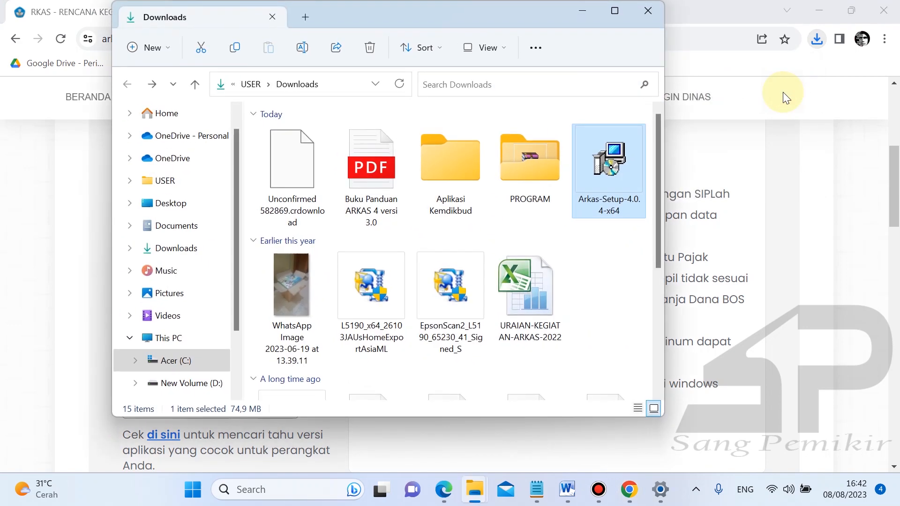
pyautogui.click(615, 19)
pyautogui.rightClick(643, 190)
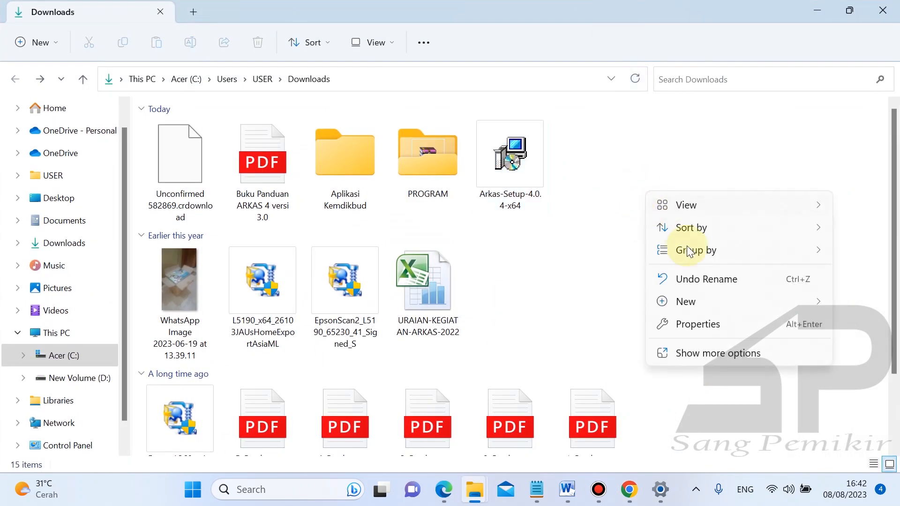
pyautogui.click(688, 323)
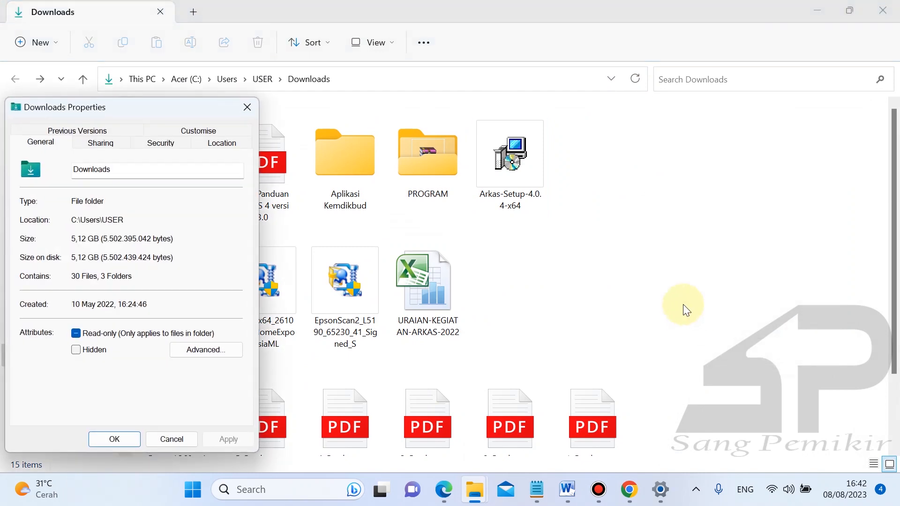
pyautogui.click(248, 107)
# Step: Refresh the contents of the Downloads folder
pyautogui.rightClick(681, 170)
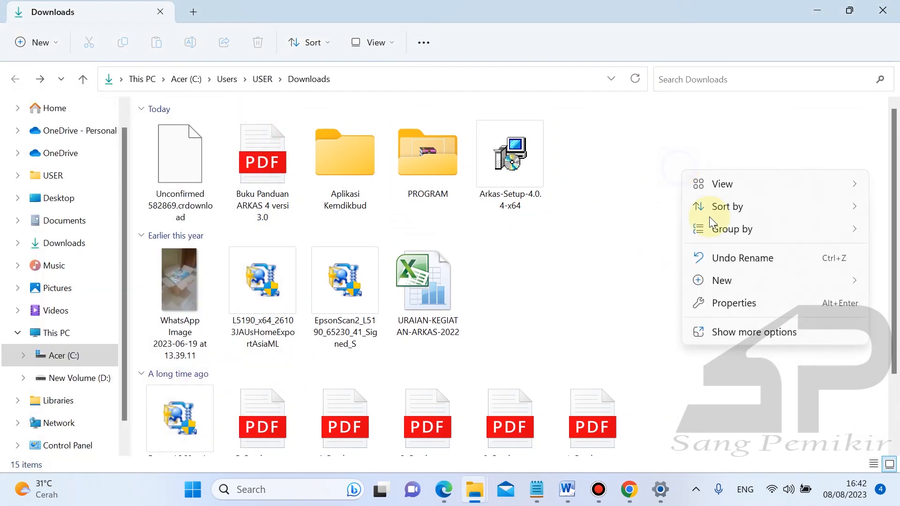
pyautogui.click(735, 323)
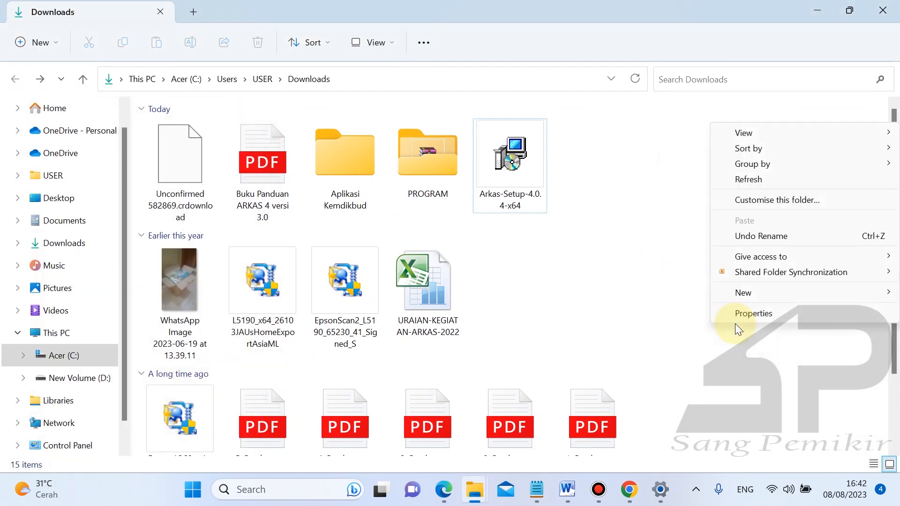
pyautogui.click(754, 183)
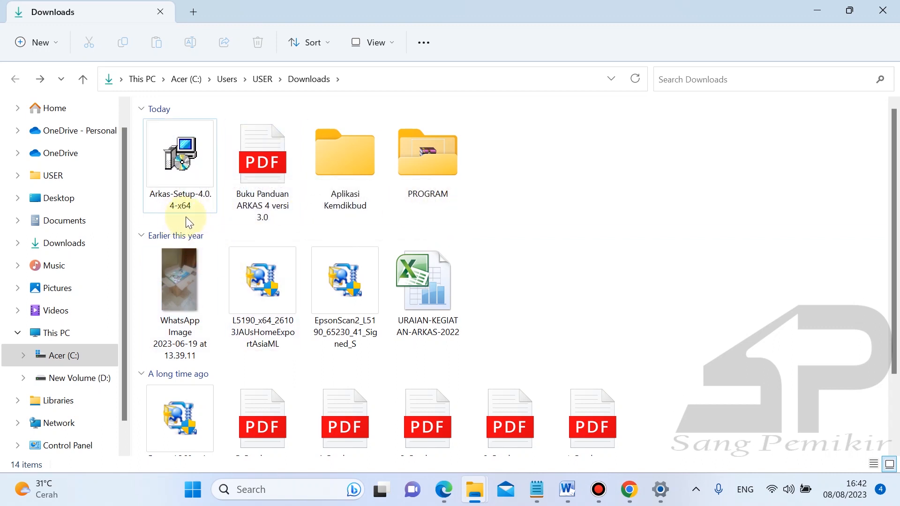
# Step: Put the Arkas-Setup-4.0.4-x64 installer from Downloads into the Aplikasi Kemdikbud folder
pyautogui.click(189, 179)
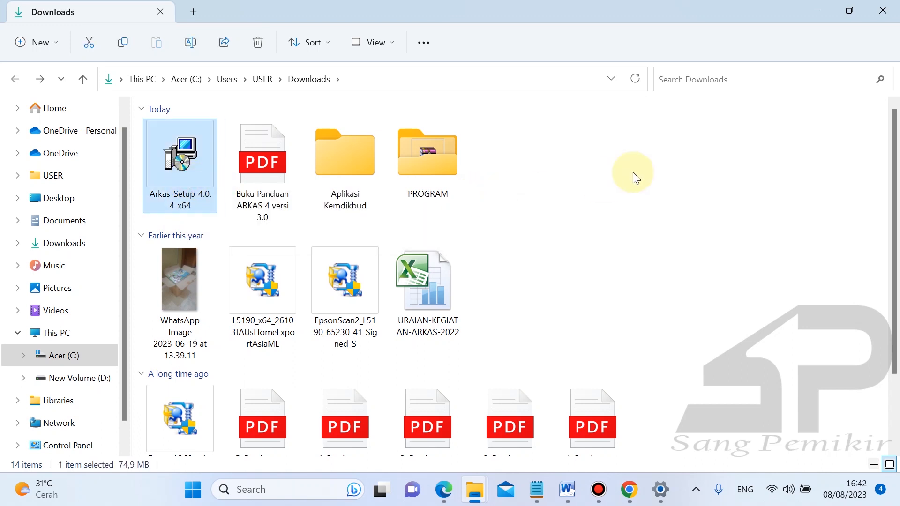
pyautogui.doubleClick(356, 156)
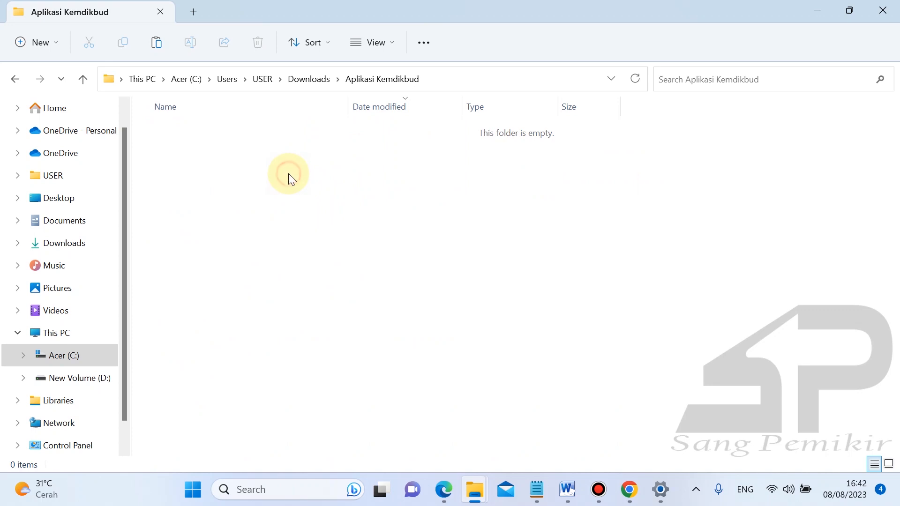
pyautogui.hotkey('ctrl', 'v')
pyautogui.click(299, 214)
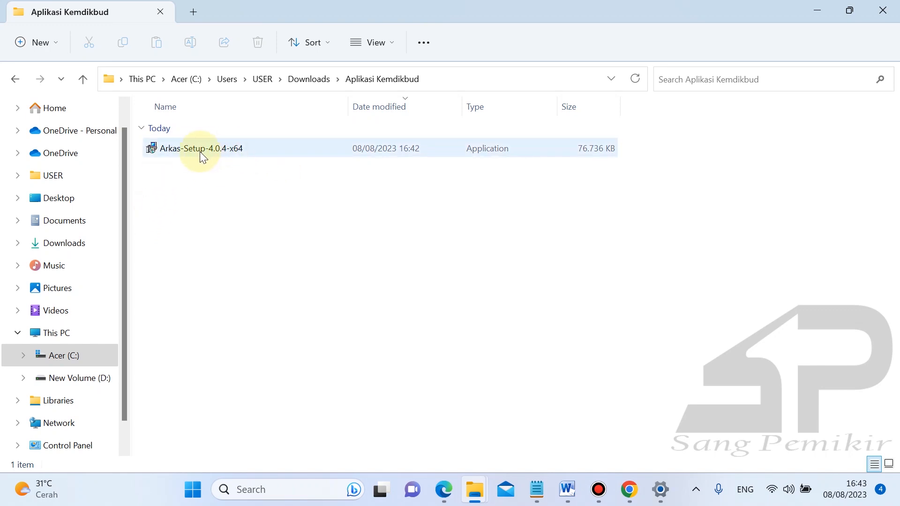
# Step: Install ARKAS 4.0.4 from Arkas-Setup-4.0.4-x64, accepting the license agreement, keeping the desktop shortcut option and launching ARKAS on completion
pyautogui.doubleClick(158, 149)
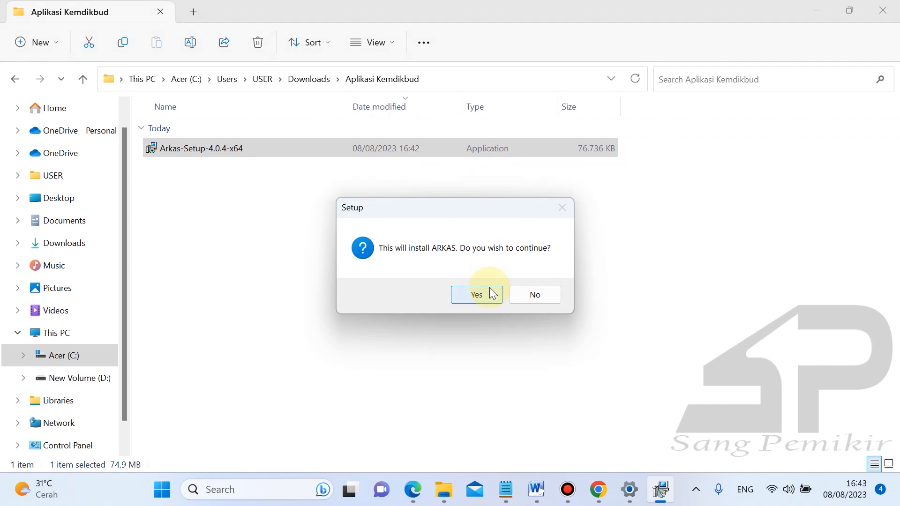
pyautogui.click(476, 294)
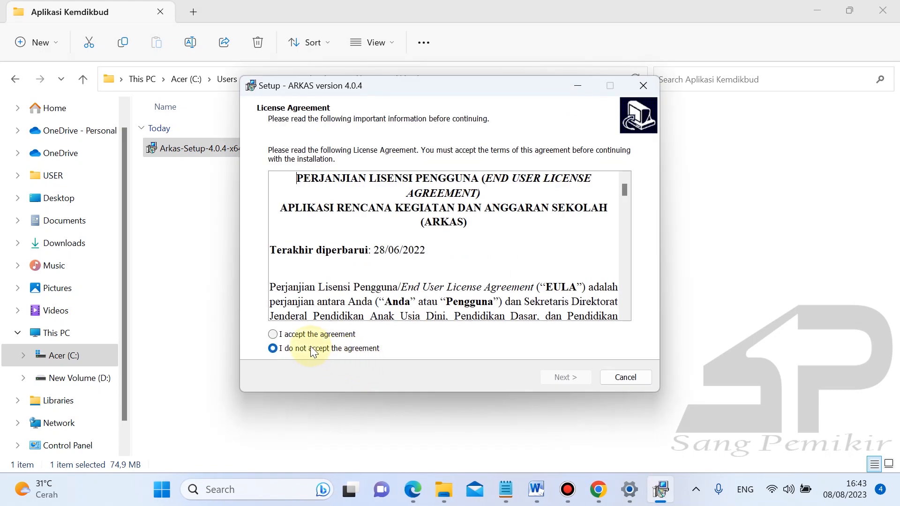
pyautogui.click(289, 336)
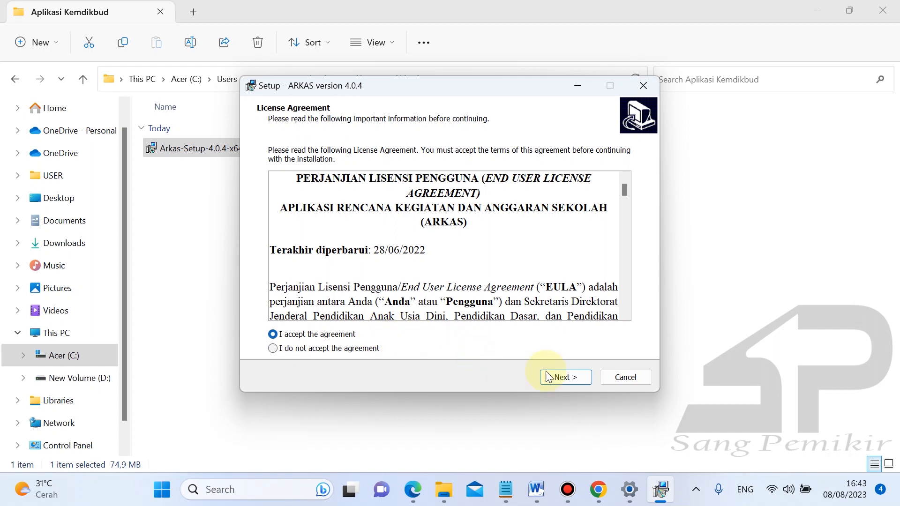
pyautogui.click(562, 377)
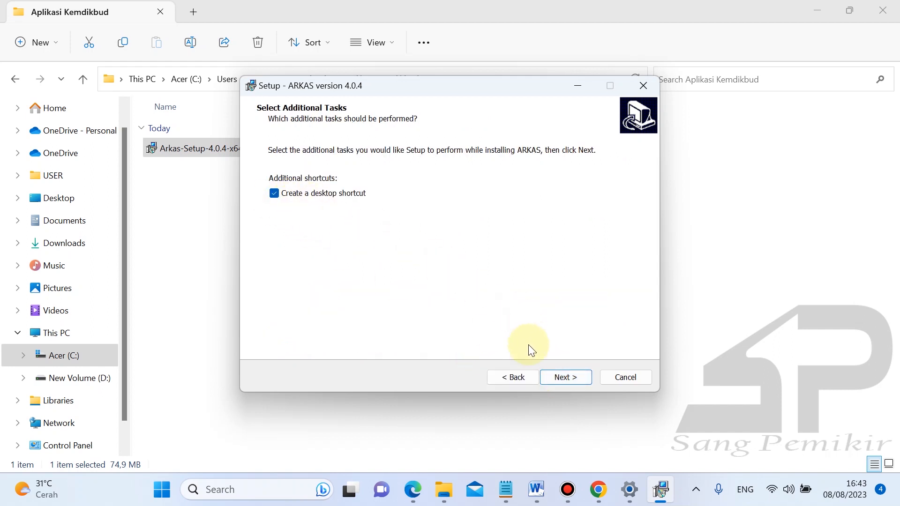
pyautogui.click(559, 376)
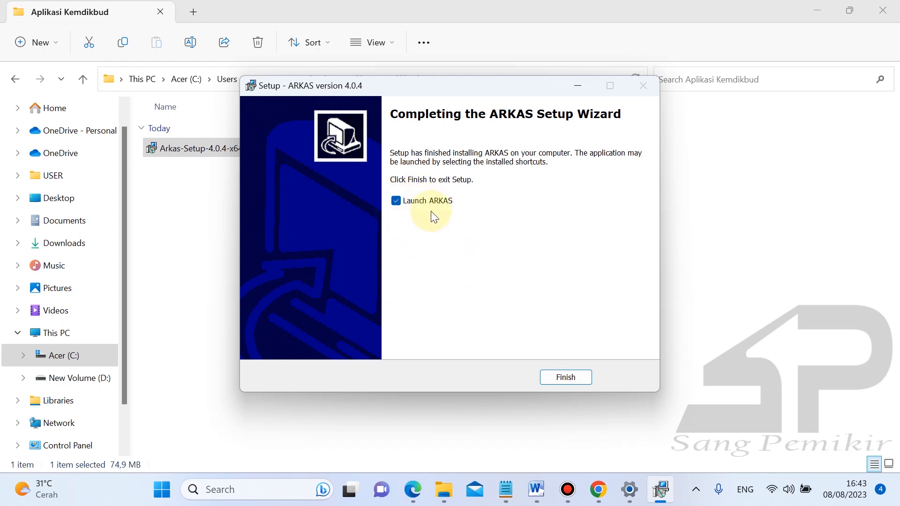
pyautogui.click(572, 376)
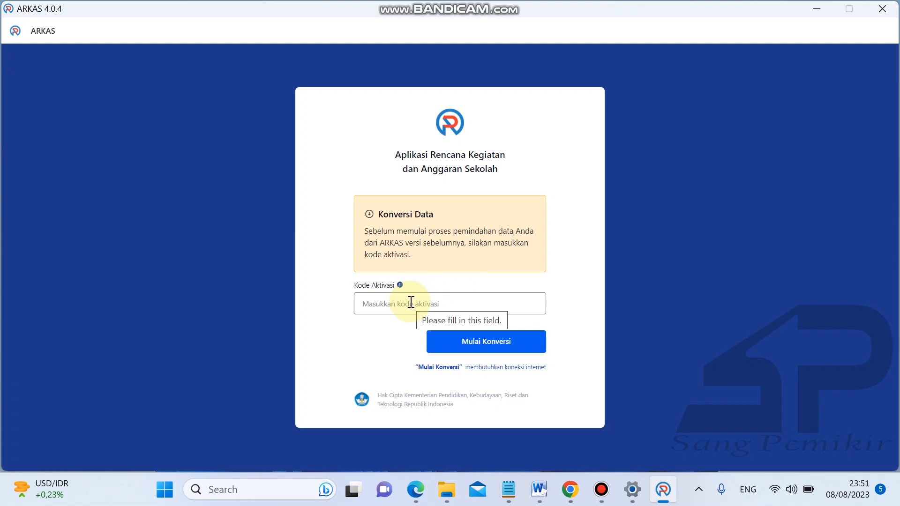
# Step: Enter the activation code in the Kode Aktivasi field and start the data conversion from the previous ARKAS version
pyautogui.click(392, 333)
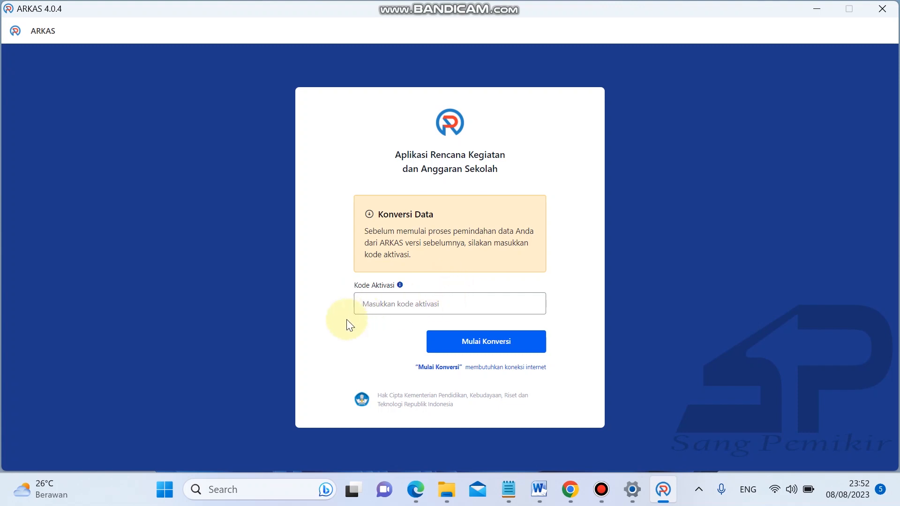
pyautogui.click(375, 304)
pyautogui.hotkey('ctrl', 'v')
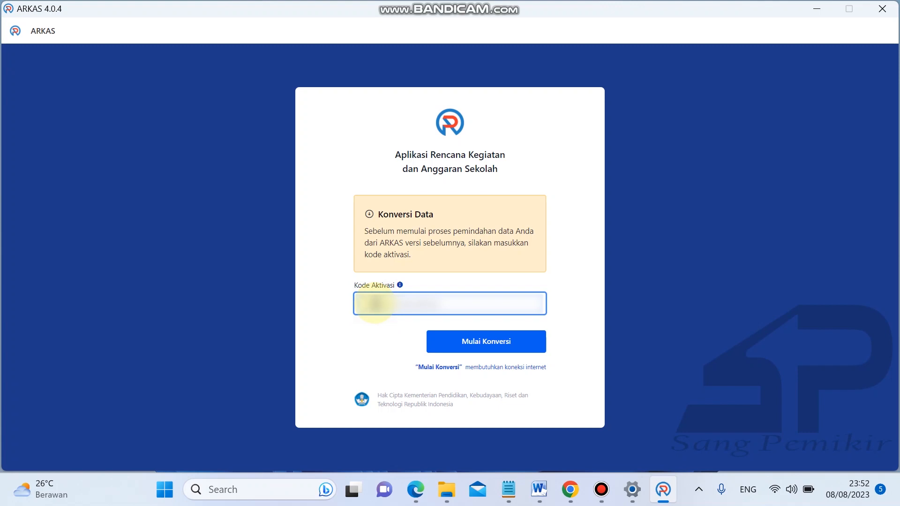
pyautogui.write('?')
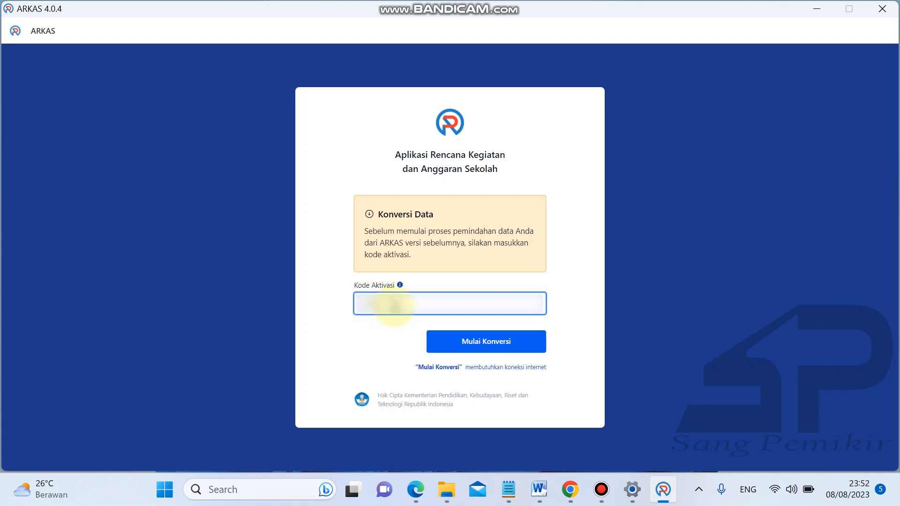
pyautogui.click(455, 346)
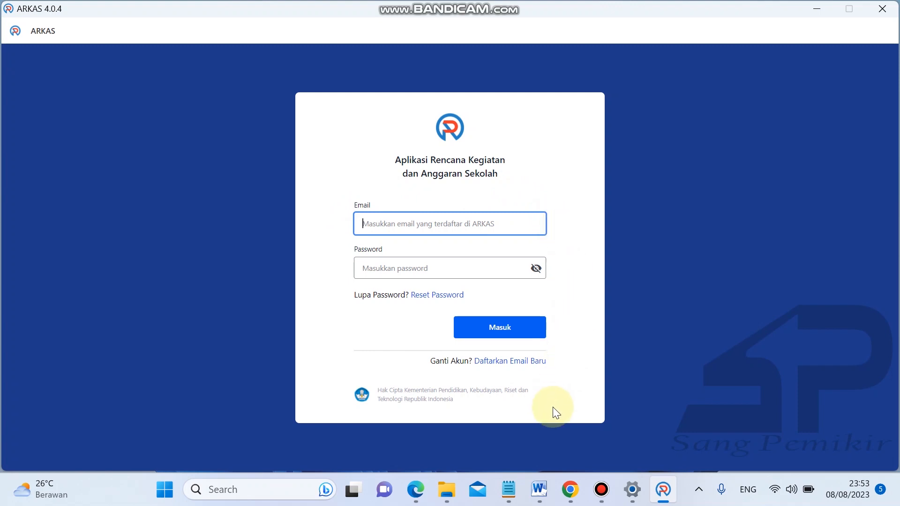
# Step: Enter the registered email and the account password on the ARKAS login form and try to log in
pyautogui.click(445, 227)
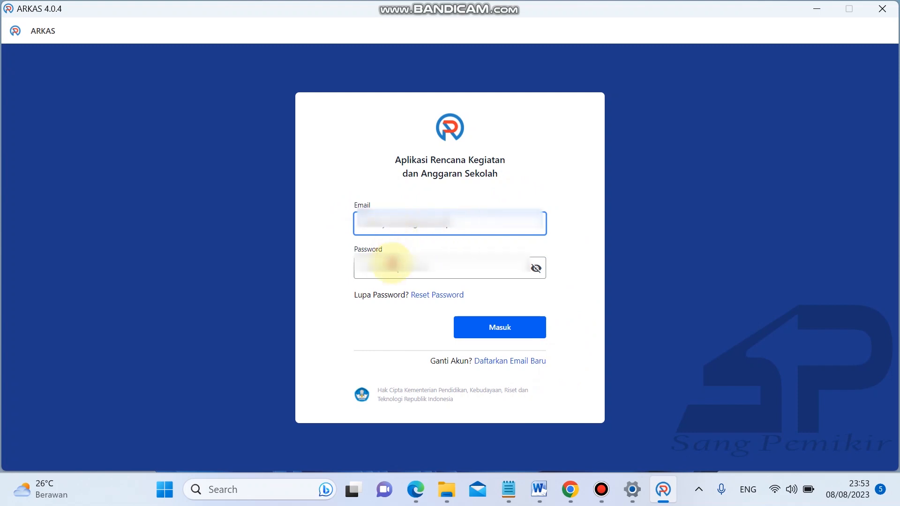
pyautogui.click(394, 266)
pyautogui.write('•')
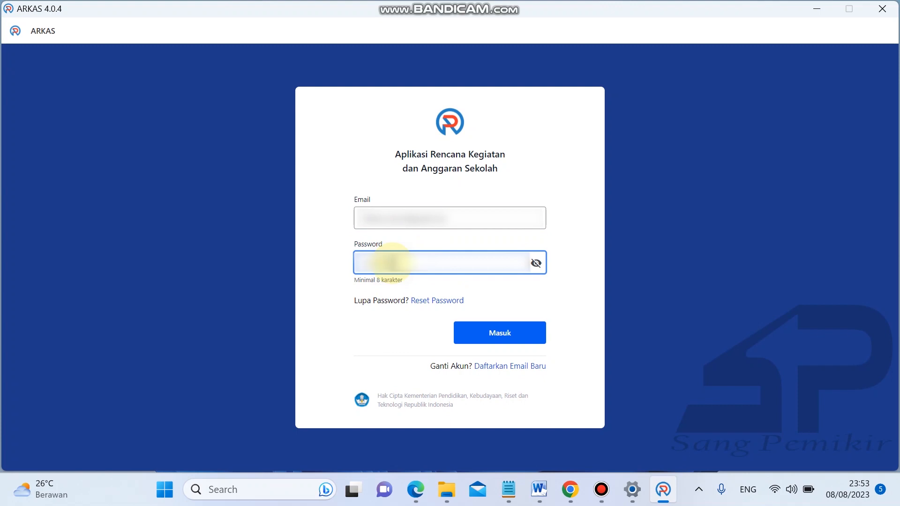
pyautogui.click(476, 334)
# Step: Clear the rejected entry, retype the account password with it shown unmasked, hide it again and log in
pyautogui.moveTo(412, 264); pyautogui.dragTo(353, 271)
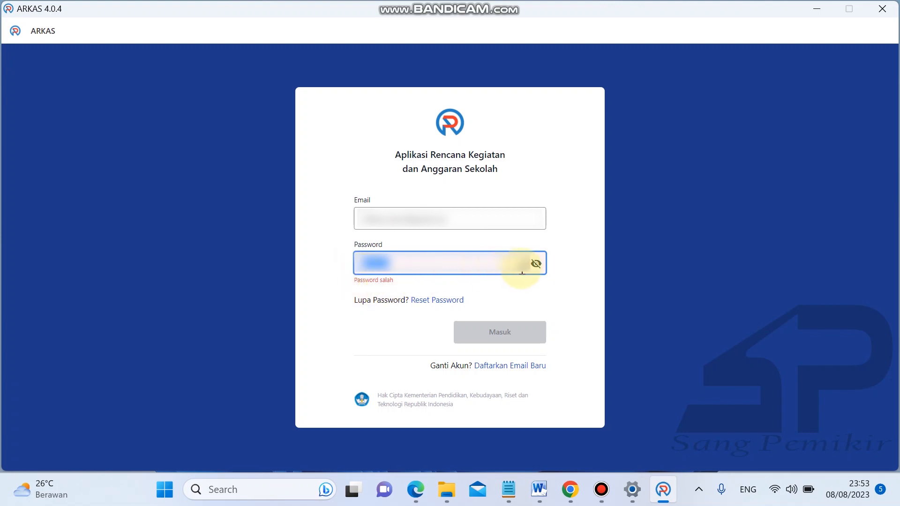
pyautogui.click(535, 265)
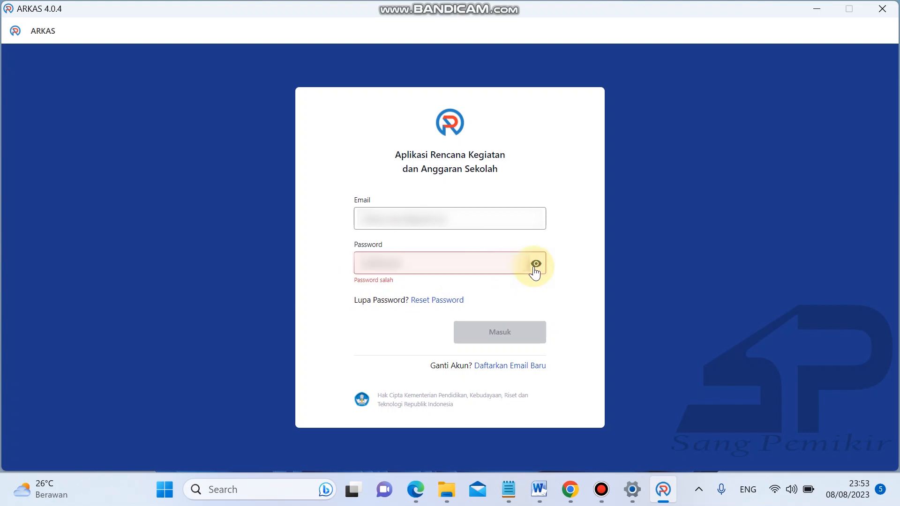
pyautogui.moveTo(442, 260); pyautogui.dragTo(378, 271)
pyautogui.press('BackSpace')
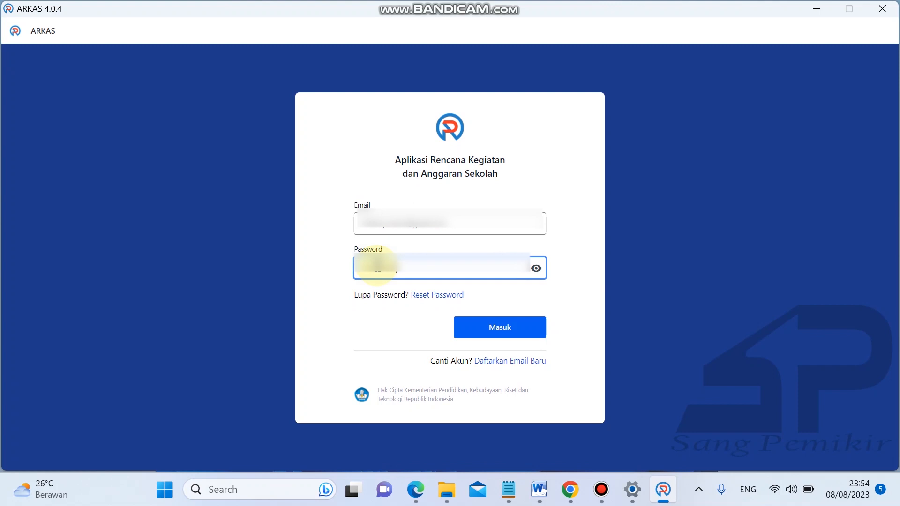
pyautogui.click(536, 268)
pyautogui.click(519, 331)
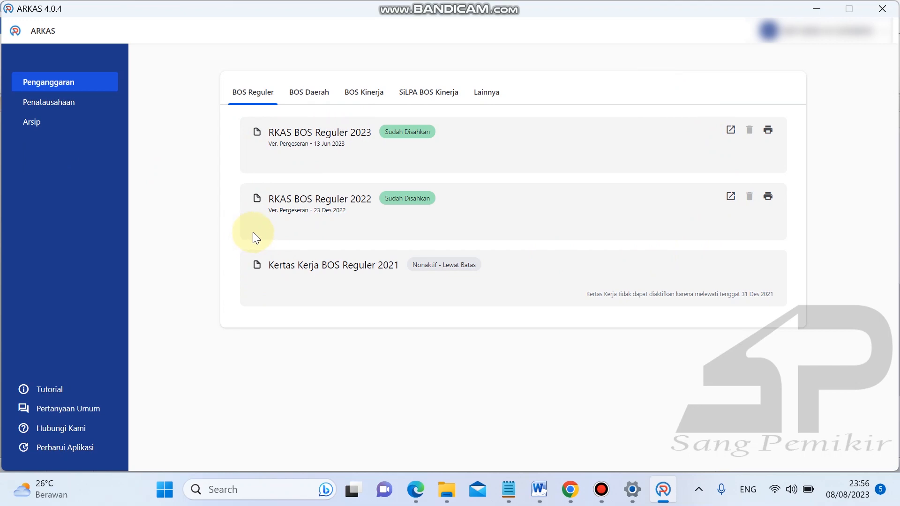
# Step: View the print preview of RKAS BOS Reguler 2022, return to Penganggaran and check the 2021 Kertas Kerja entry
pyautogui.click(772, 196)
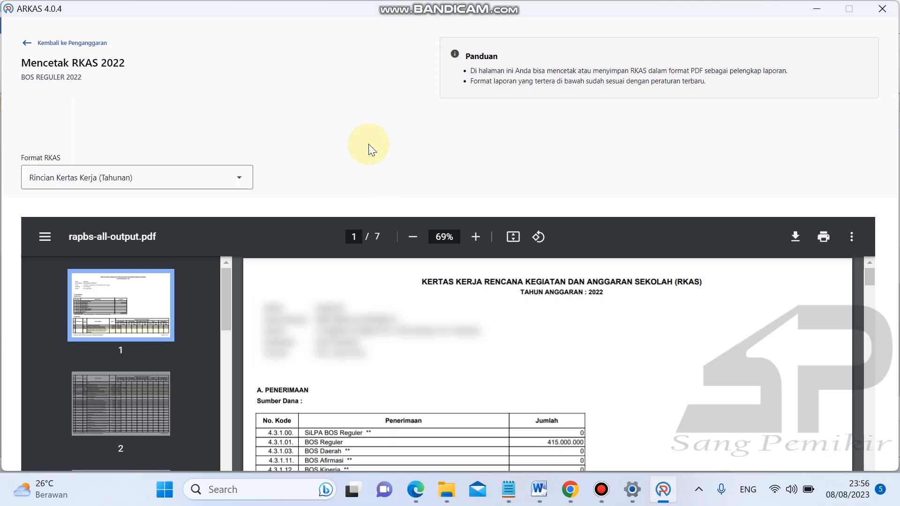
pyautogui.click(22, 46)
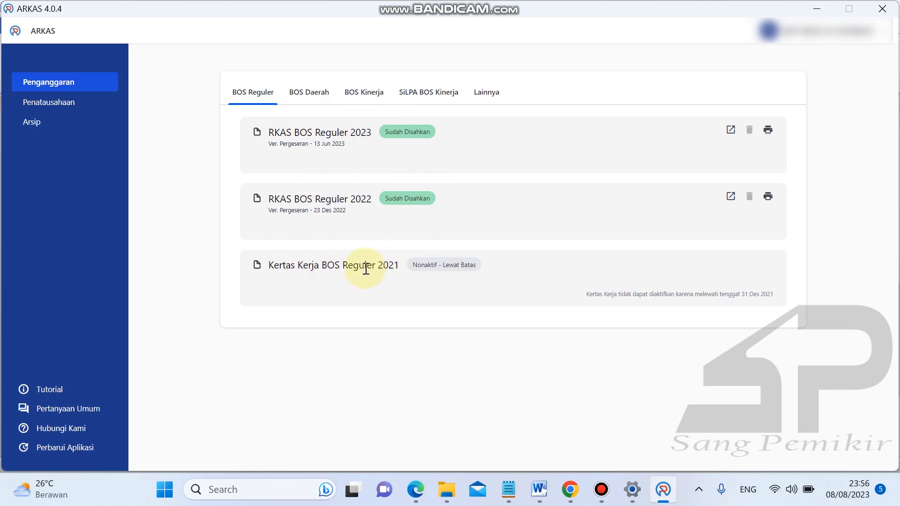
pyautogui.moveTo(322, 266); pyautogui.dragTo(399, 269)
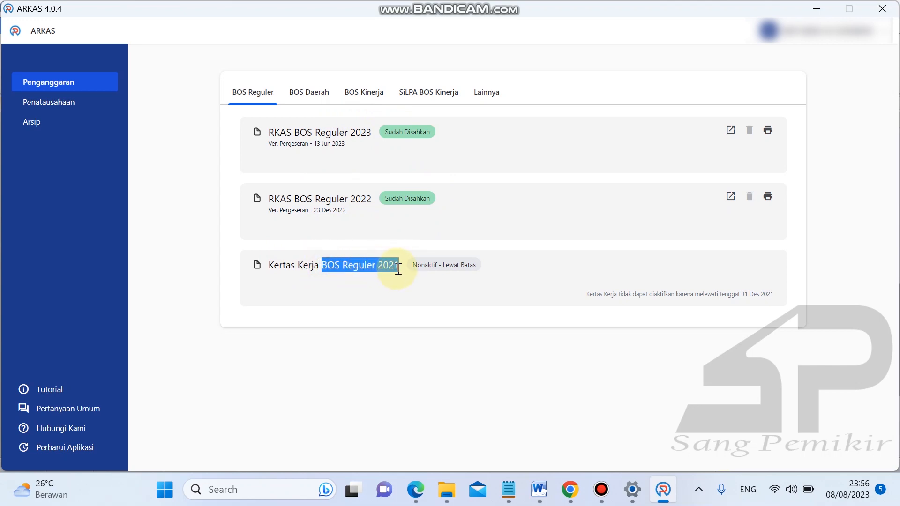
pyautogui.click(409, 354)
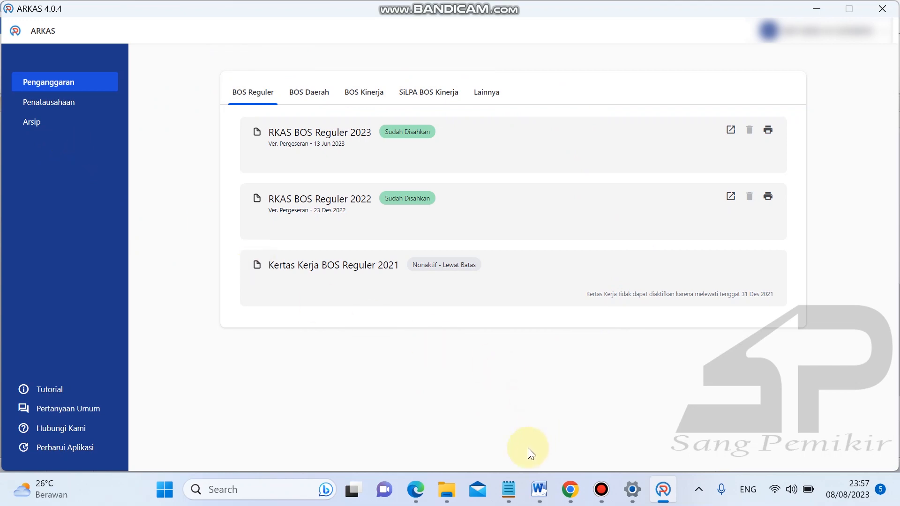
# Step: Switch to the Word checklist and review items 7 and 8 on checking the administration and backing up ARKAS 4.0.4, then return to ARKAS
pyautogui.click(506, 479)
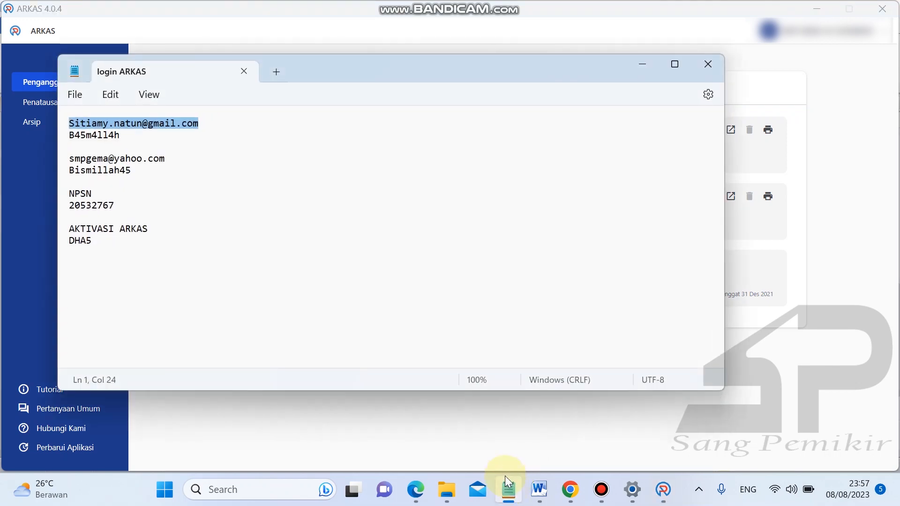
pyautogui.click(642, 65)
pyautogui.click(545, 478)
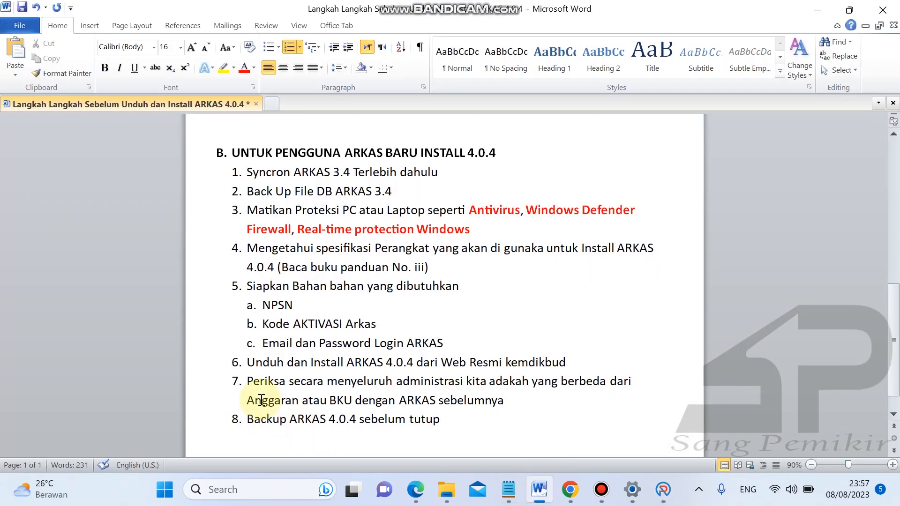
pyautogui.moveTo(246, 381); pyautogui.dragTo(562, 395)
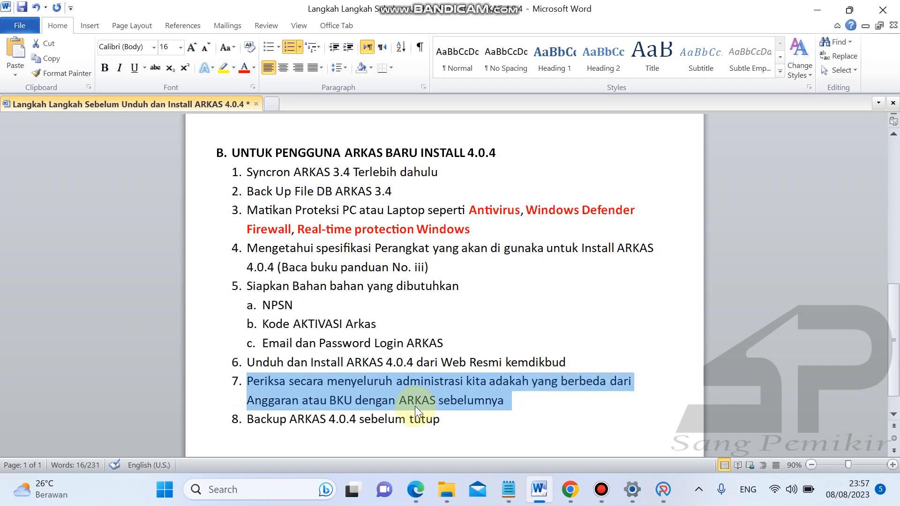
pyautogui.click(436, 402)
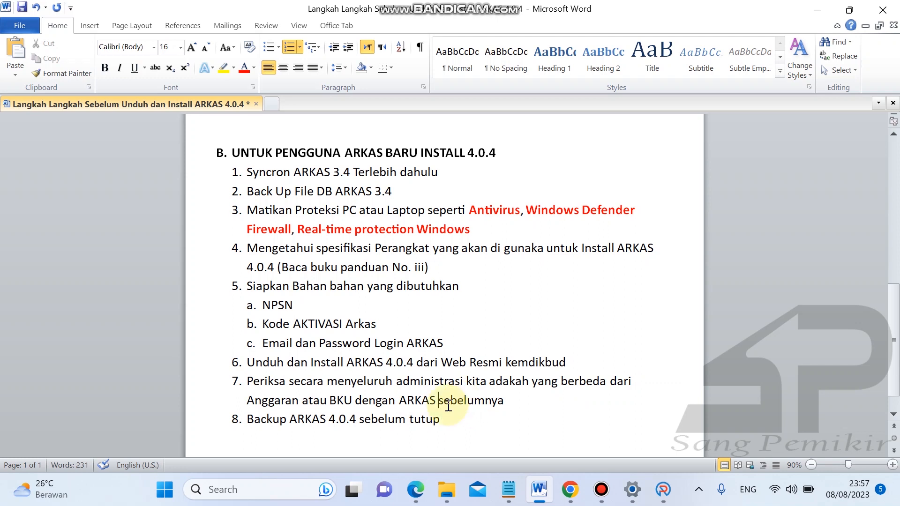
pyautogui.moveTo(258, 384); pyautogui.dragTo(501, 398)
pyautogui.moveTo(247, 419); pyautogui.dragTo(450, 415)
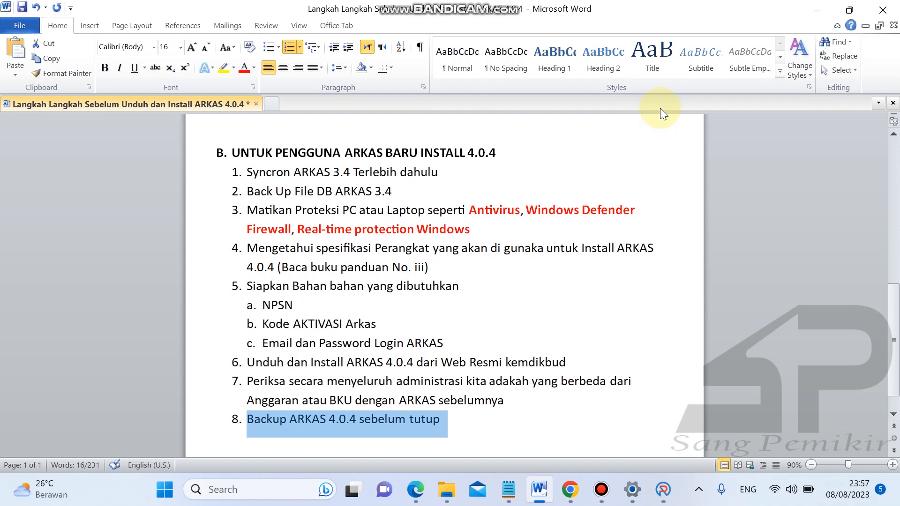
pyautogui.click(809, 12)
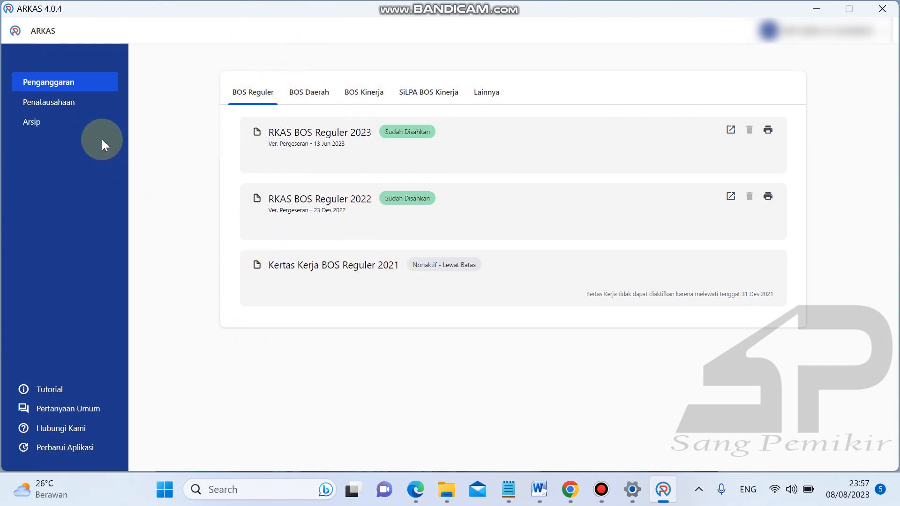
# Step: In Penatausahaan, open the Maret BKU of BOS Reguler 2023 and start the Lapor Pajak entry for transaction BPU13
pyautogui.click(42, 112)
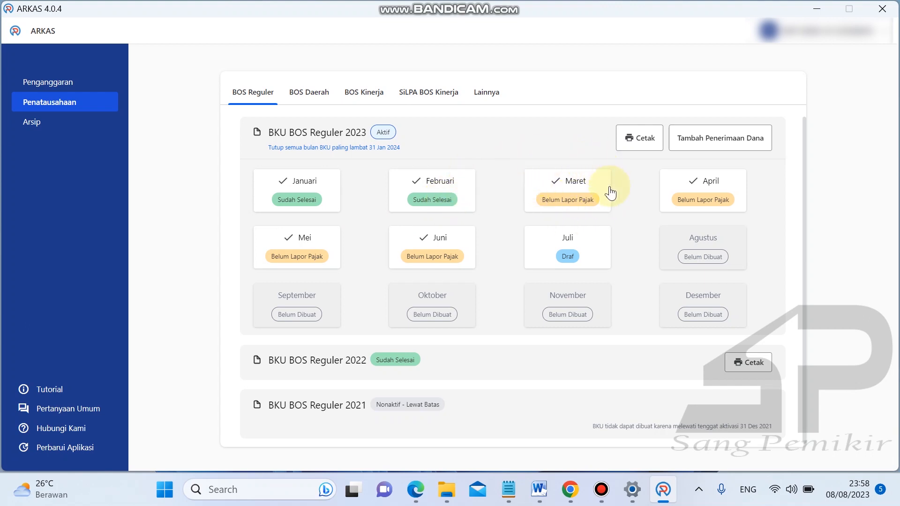
pyautogui.click(569, 199)
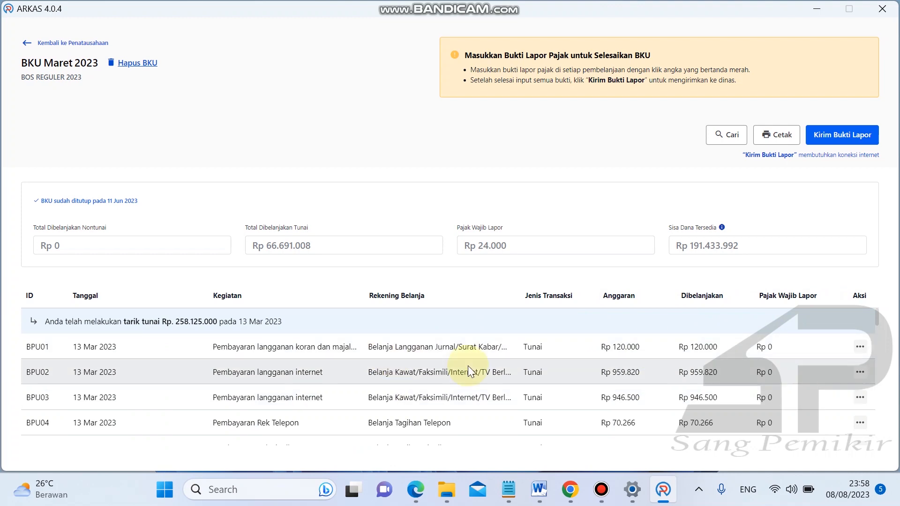
pyautogui.moveTo(875, 317); pyautogui.dragTo(878, 365)
pyautogui.moveTo(877, 361); pyautogui.dragTo(878, 358)
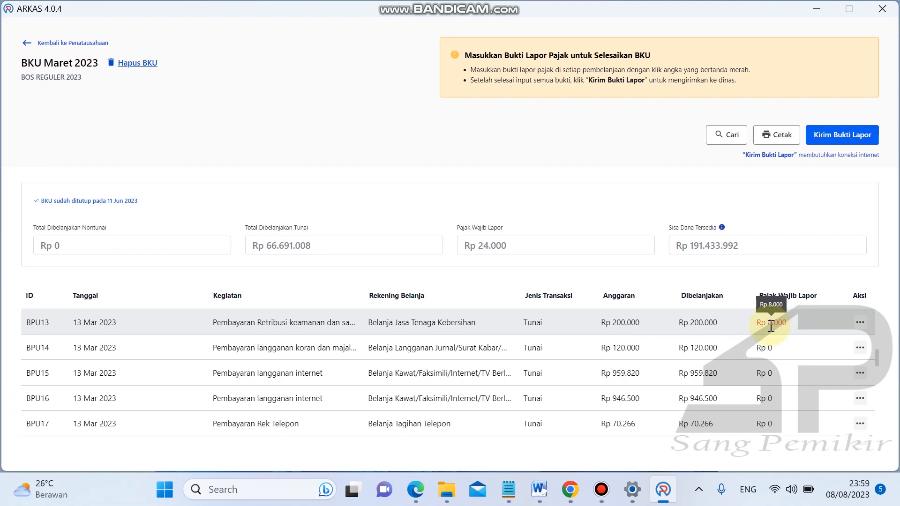
pyautogui.click(858, 323)
pyautogui.click(841, 317)
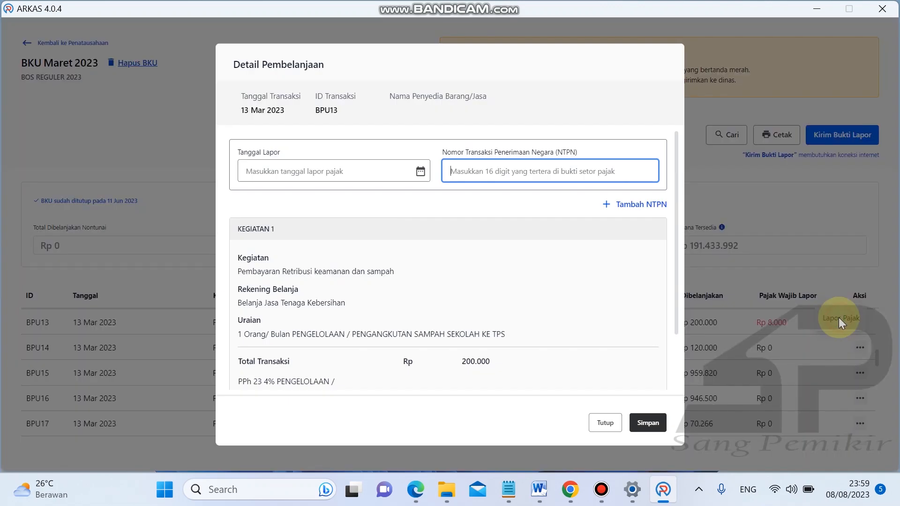
# Step: Set the Tanggal Lapor of transaction BPU13 to 29 Jun 2023
pyautogui.click(382, 169)
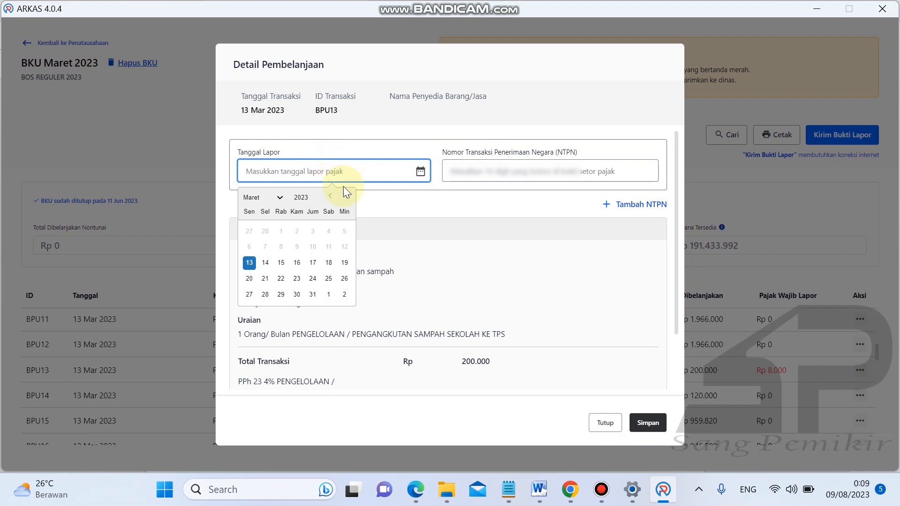
pyautogui.click(347, 199)
pyautogui.click(346, 199)
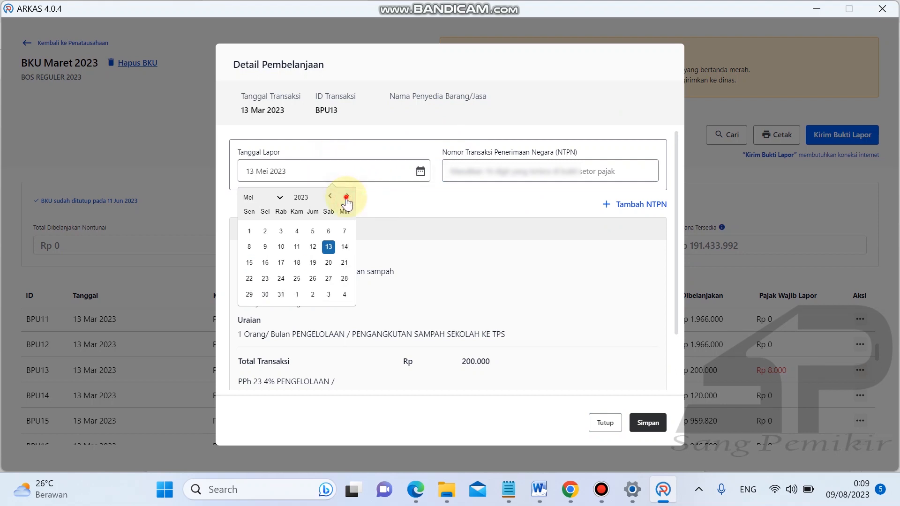
pyautogui.click(347, 199)
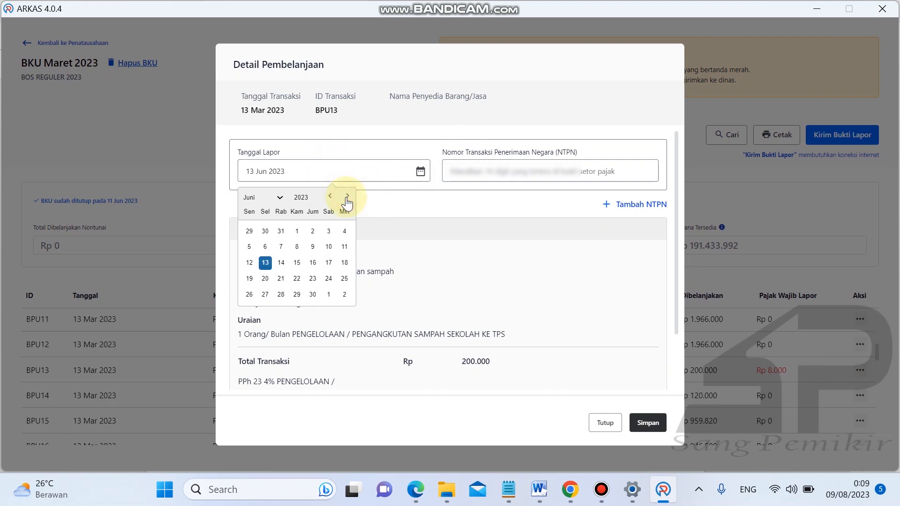
pyautogui.click(297, 294)
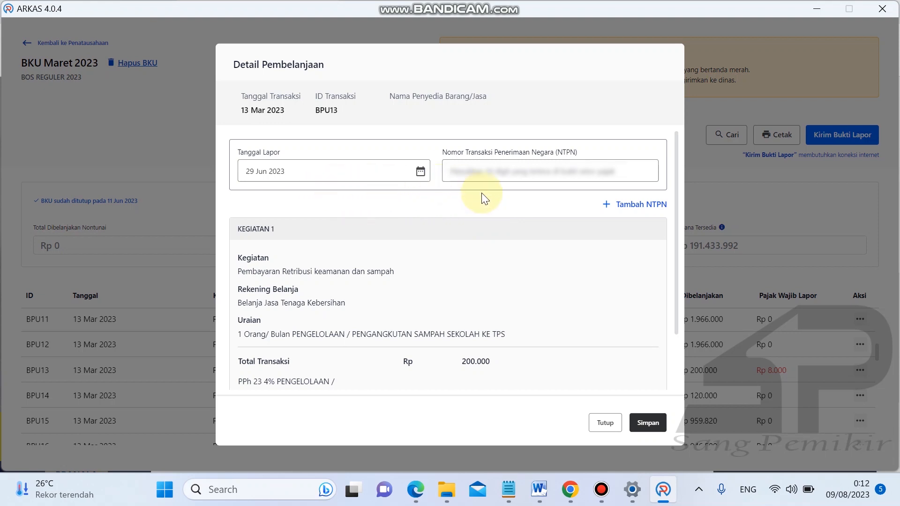
# Step: Paste the 16-digit state revenue transaction number from the tax payment receipt into the NTPN field
pyautogui.click(478, 151)
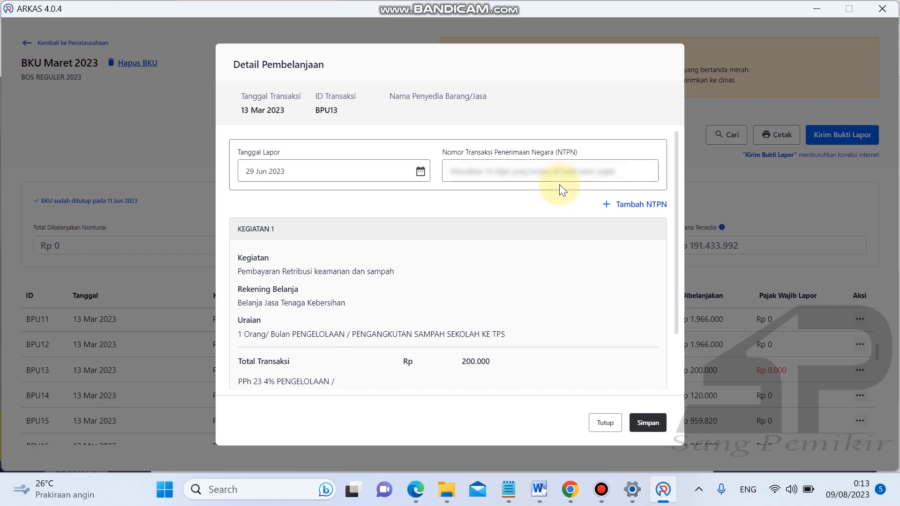
pyautogui.click(477, 168)
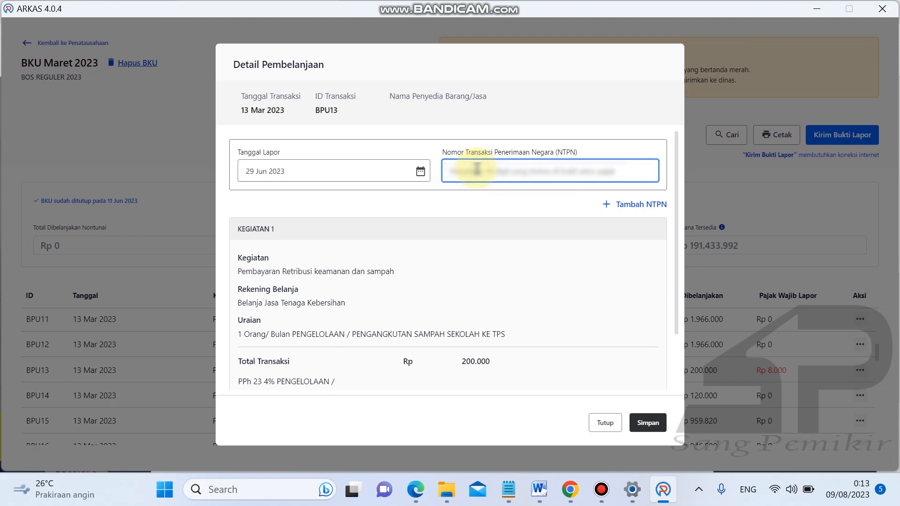
pyautogui.hotkey('ctrl', 'v')
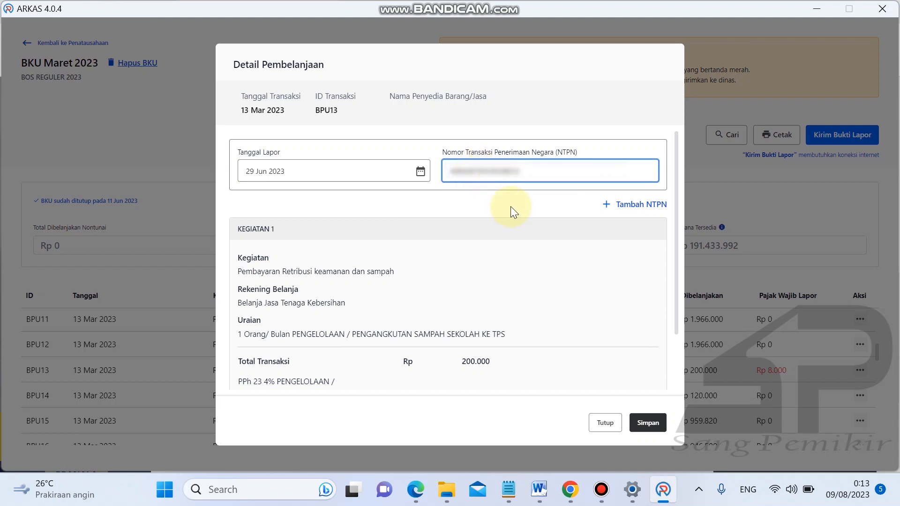
pyautogui.click(462, 201)
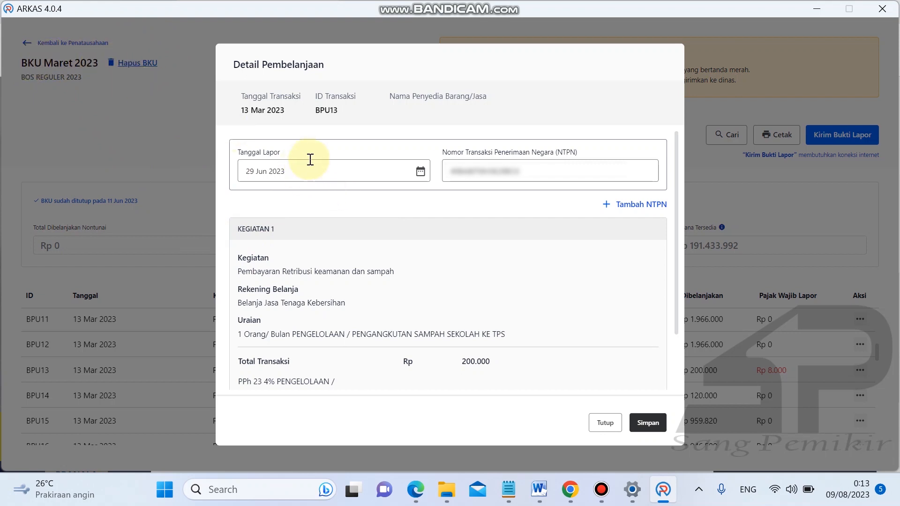
# Step: Set the Tanggal Lapor of BPU13 to 20 Jun 2023 and review the transaction and tax details
pyautogui.click(287, 168)
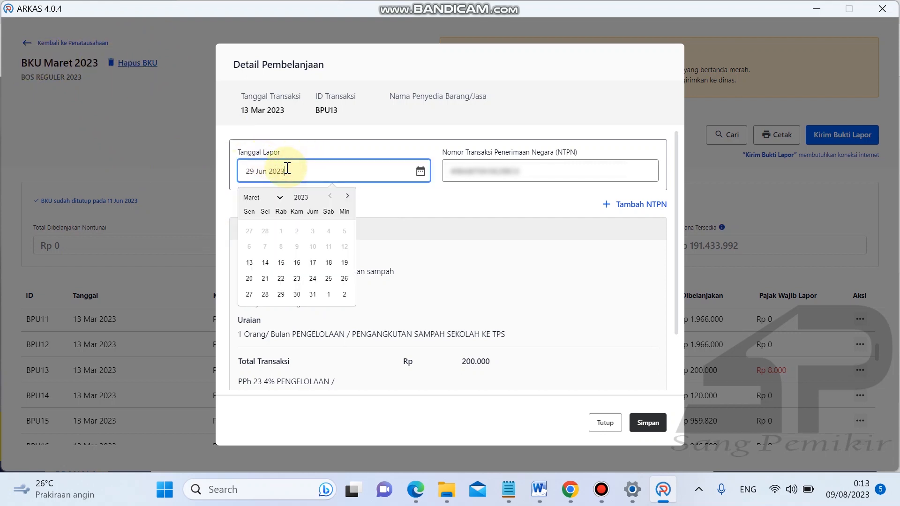
pyautogui.click(279, 197)
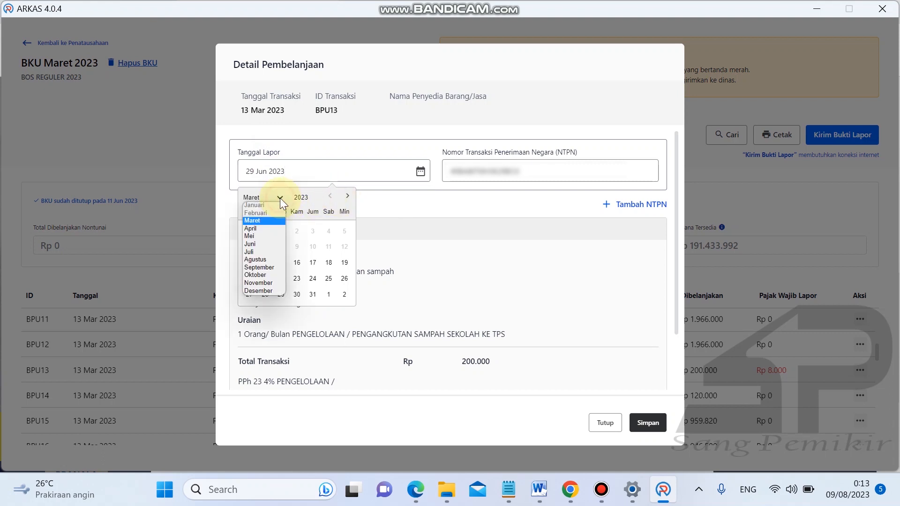
pyautogui.click(250, 245)
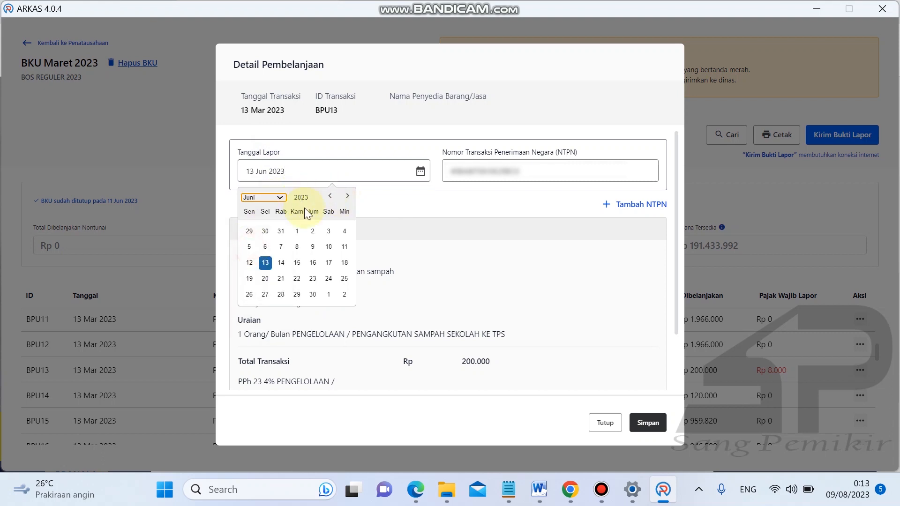
pyautogui.click(266, 278)
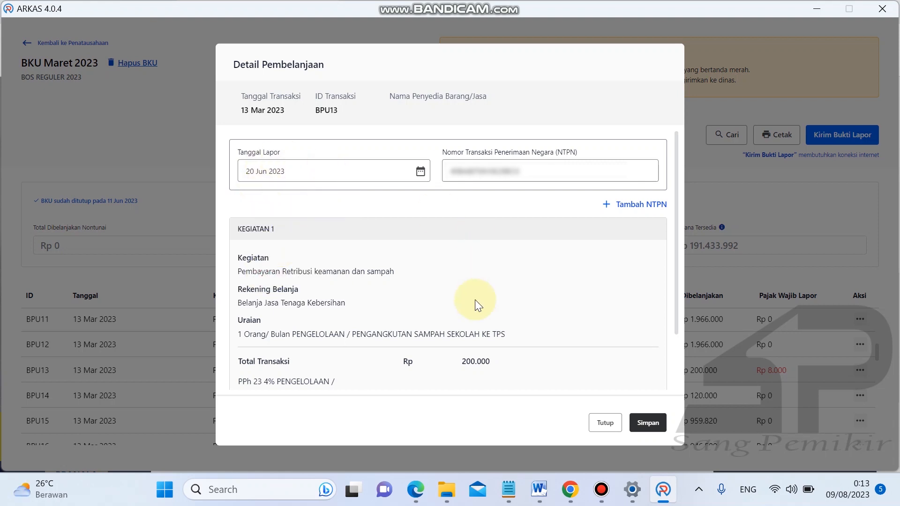
pyautogui.scroll(-2, 475, 300)
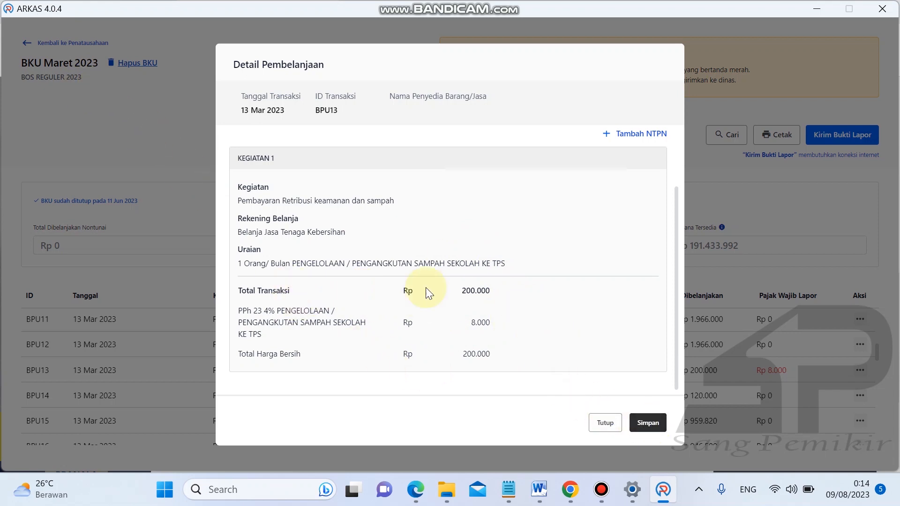
pyautogui.scroll(2, 426, 294)
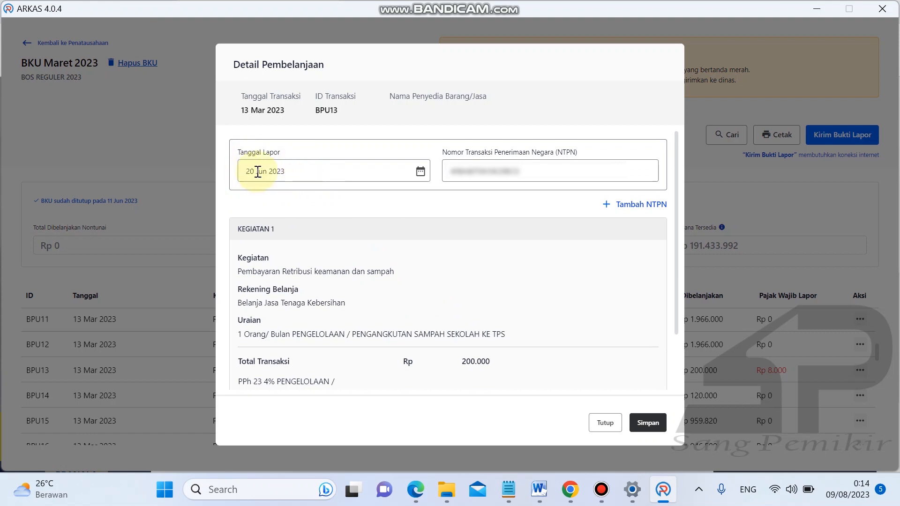
pyautogui.scroll(-2, 568, 385)
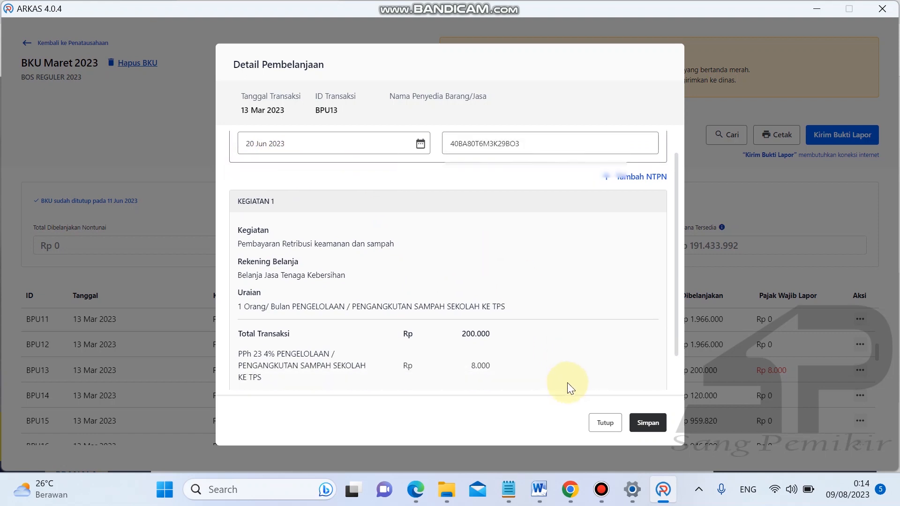
# Step: Review the tax report details of transaction BPU13 once more and save the entry
pyautogui.scroll(2, 448, 344)
pyautogui.scroll(-2, 552, 371)
pyautogui.click(649, 422)
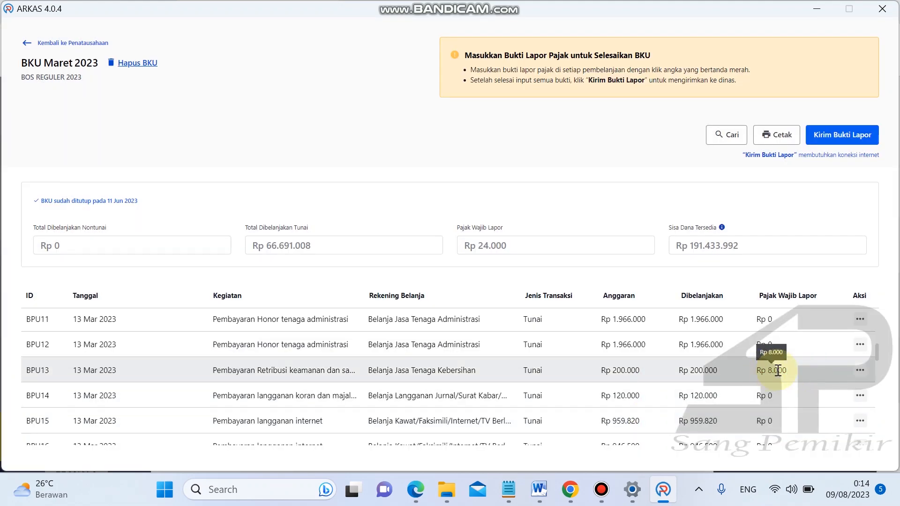
# Step: Find transaction BPU26 in the BKU Maret 2023 list and start its Lapor Pajak entry
pyautogui.scroll(-6, 777, 370)
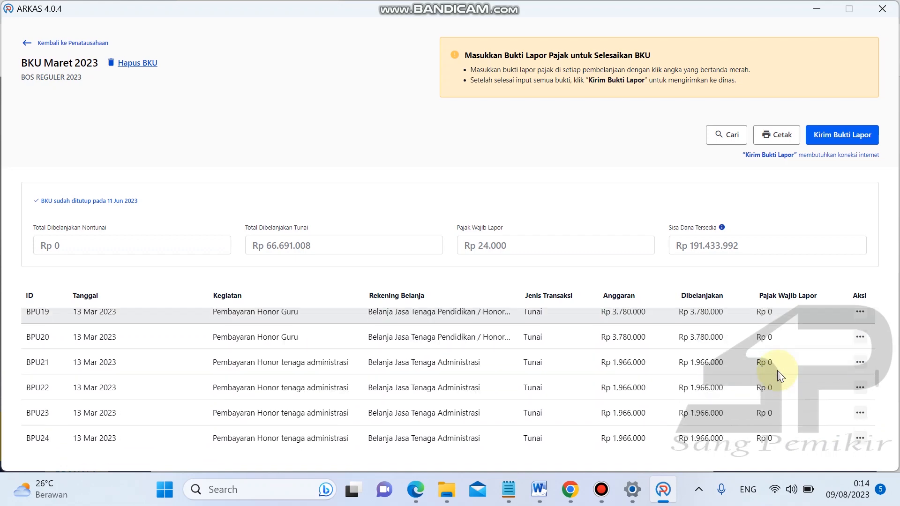
pyautogui.scroll(-2, 779, 375)
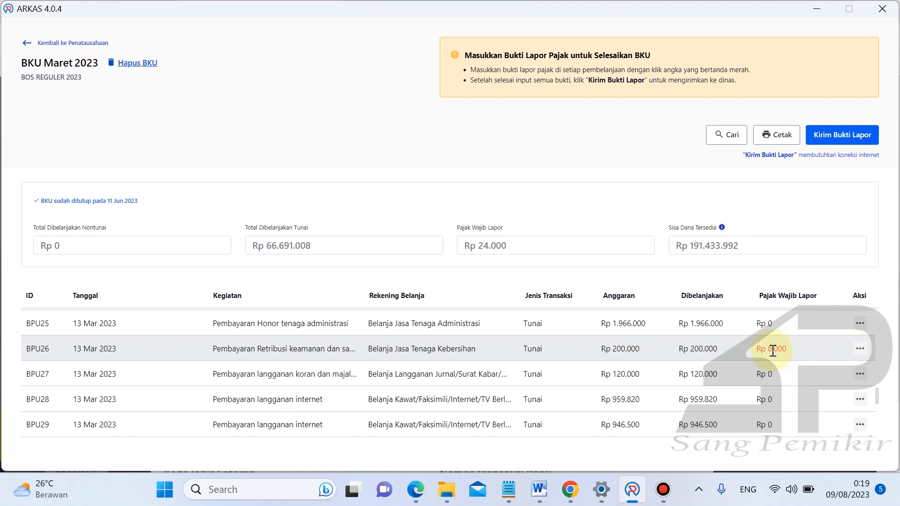
pyautogui.click(859, 349)
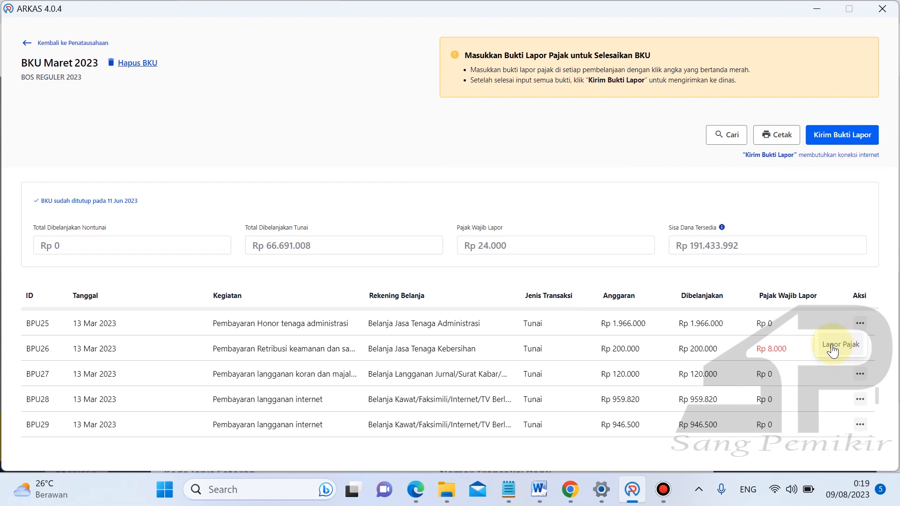
pyautogui.click(833, 349)
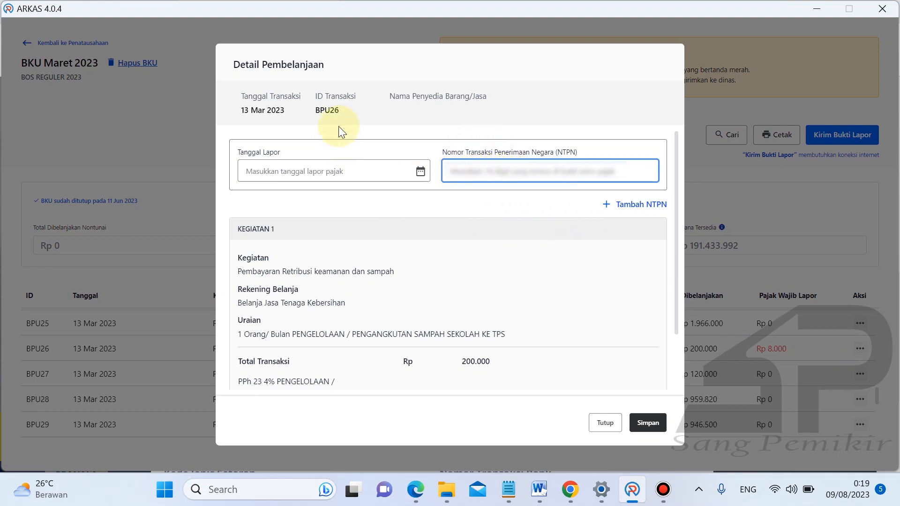
# Step: Paste the state revenue transaction number from the tax receipt into the NTPN field of BPU26
pyautogui.click(466, 167)
pyautogui.click(467, 169)
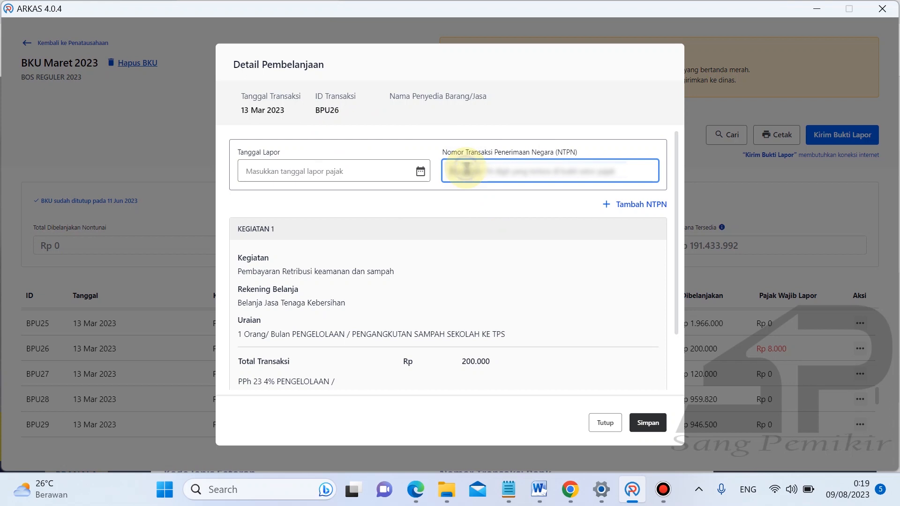
pyautogui.hotkey('ctrl', 'v')
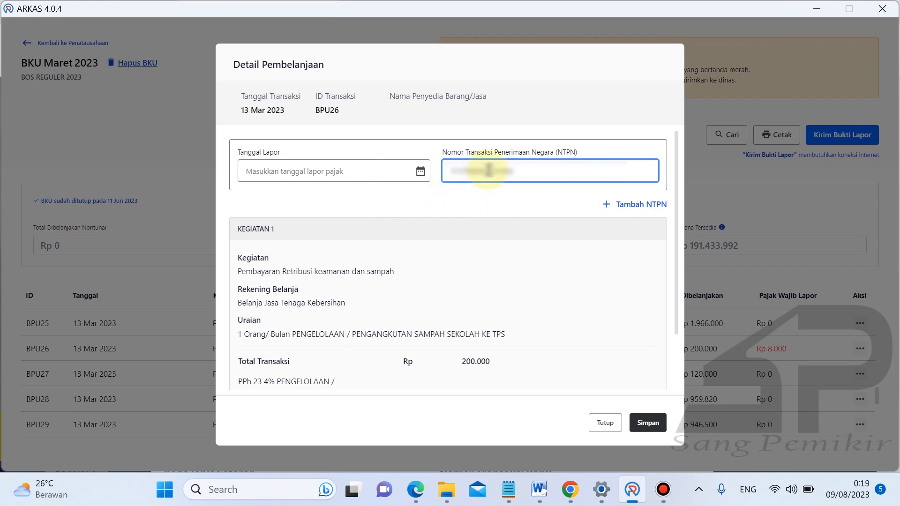
pyautogui.moveTo(522, 169); pyautogui.dragTo(419, 171)
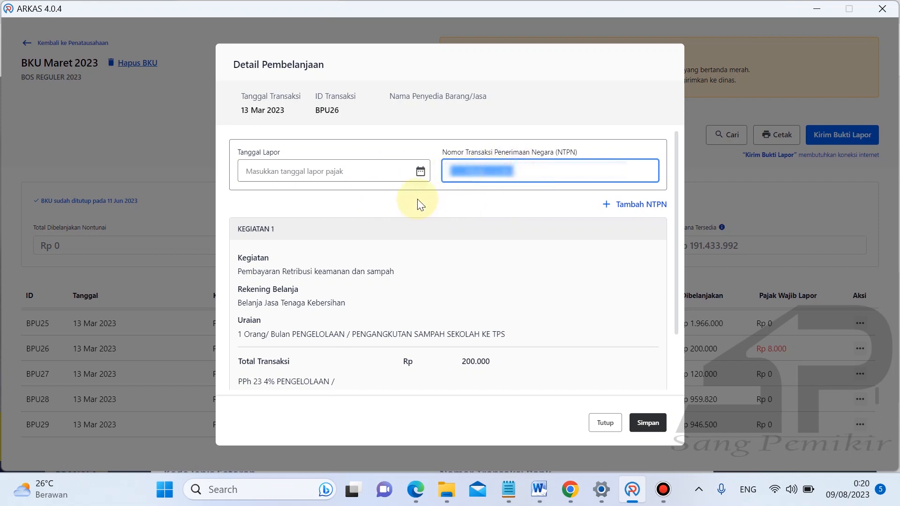
pyautogui.click(418, 202)
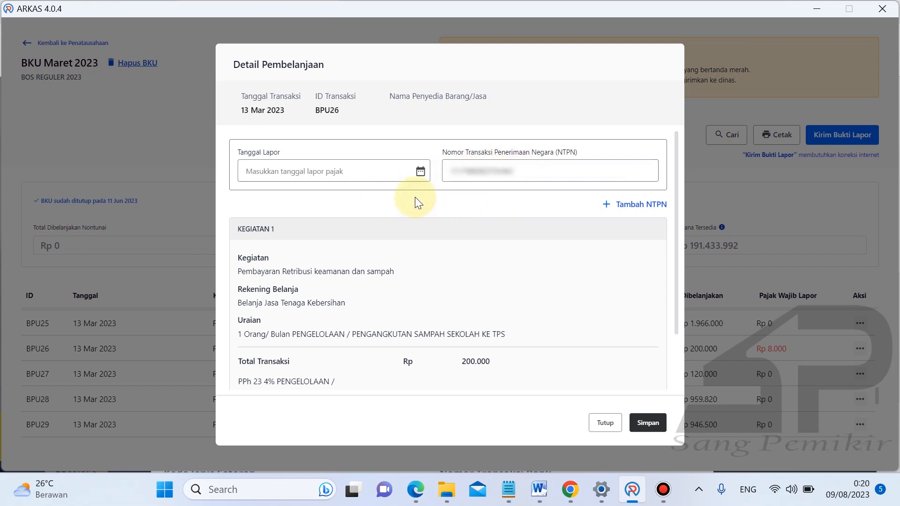
# Step: Set the Tanggal Lapor of BPU26 to 20 Jun 2023 and save the tax report entry
pyautogui.click(420, 172)
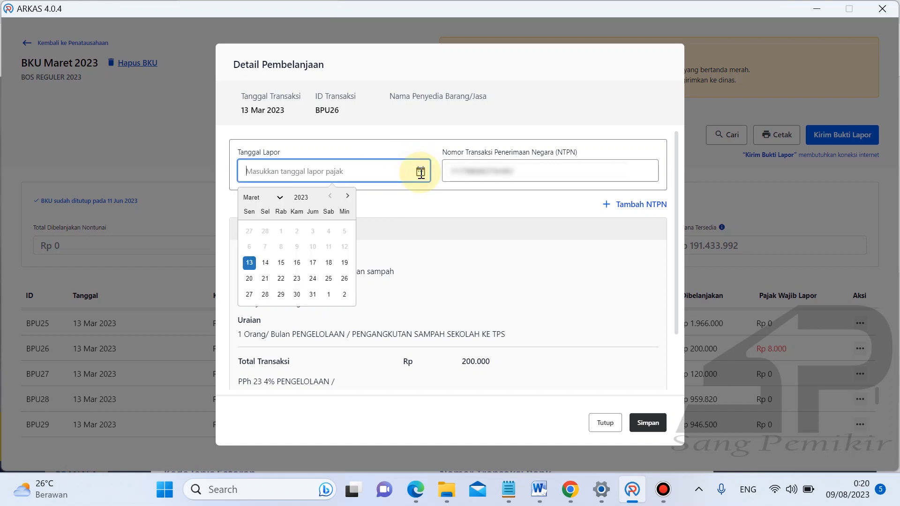
pyautogui.click(277, 199)
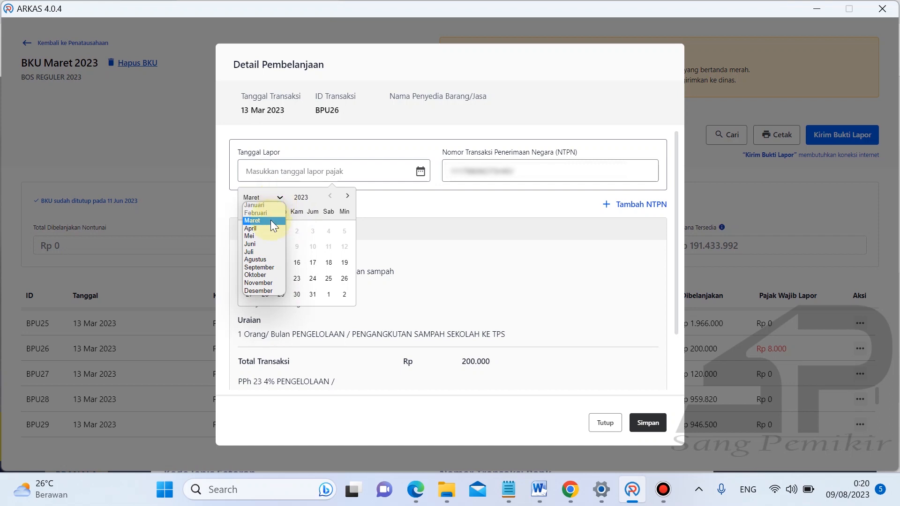
pyautogui.click(263, 244)
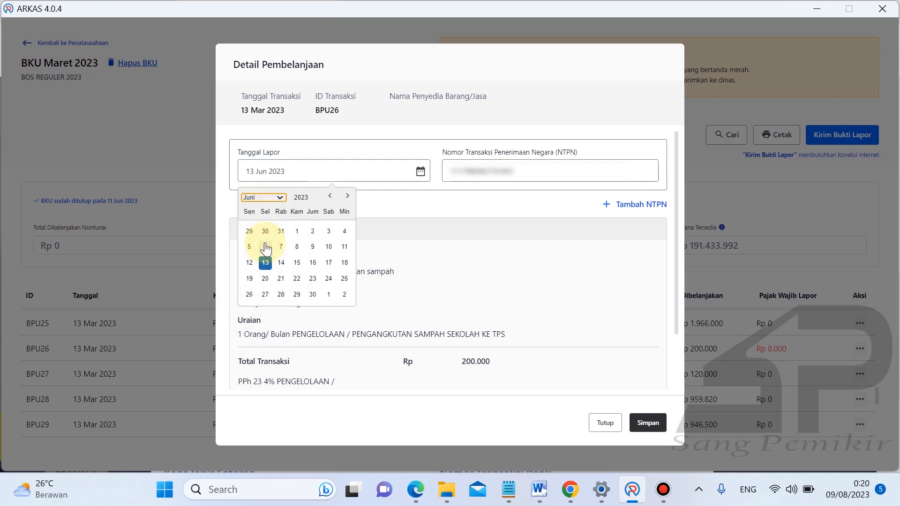
pyautogui.click(265, 279)
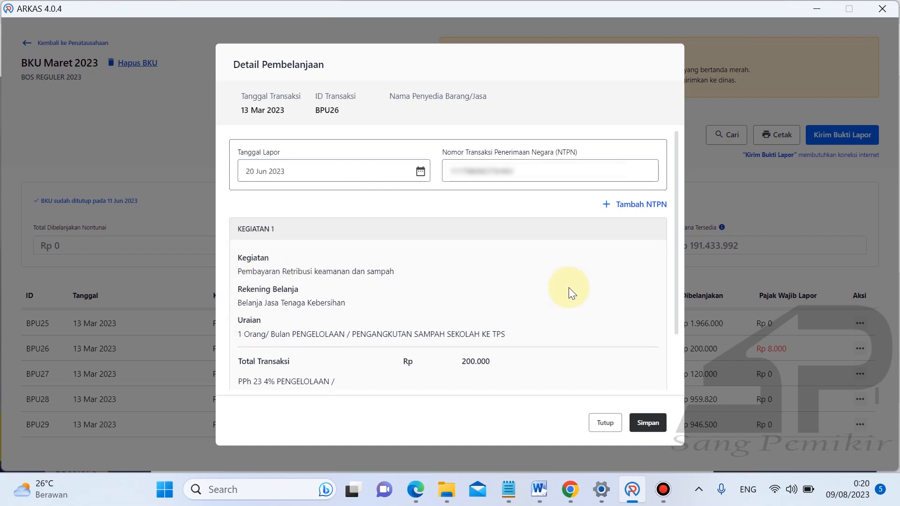
pyautogui.scroll(-2, 569, 288)
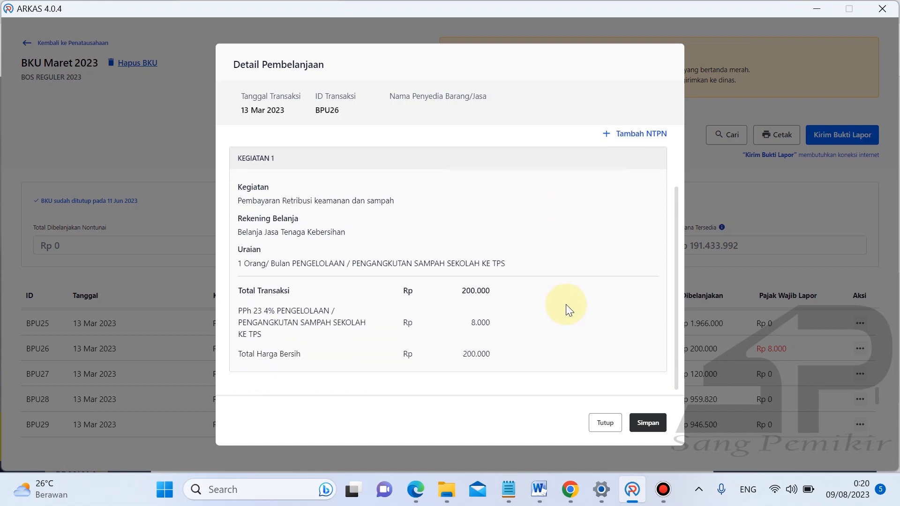
pyautogui.click(655, 424)
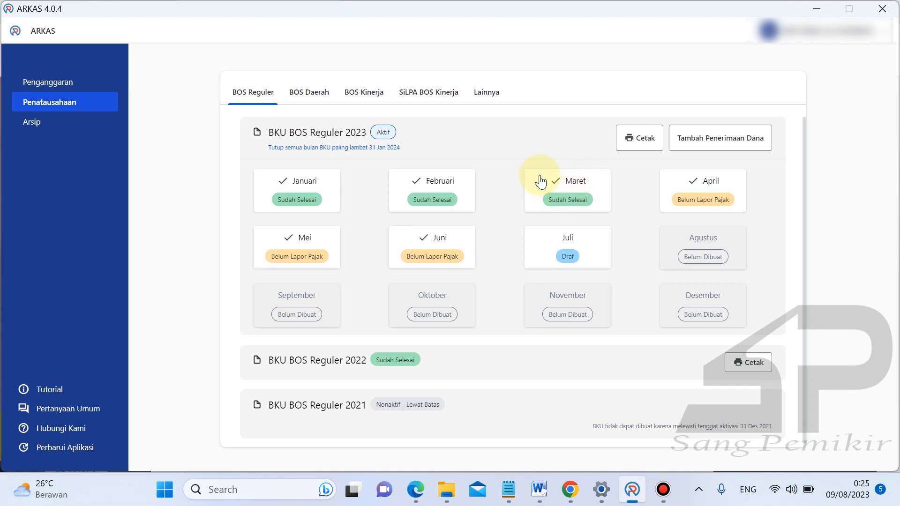
# Step: Open the April BKU of BOS Reguler 2023 and start the Lapor Pajak entry for transaction BPU52
pyautogui.click(638, 199)
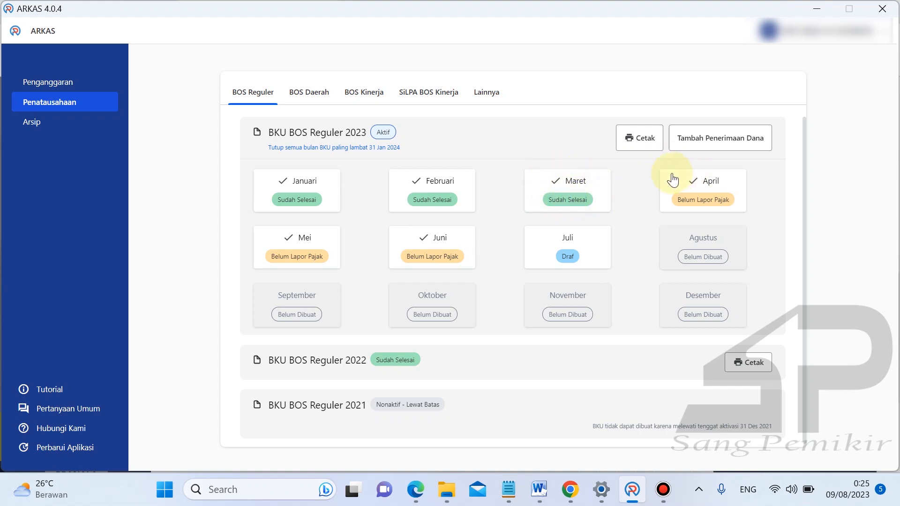
pyautogui.click(696, 193)
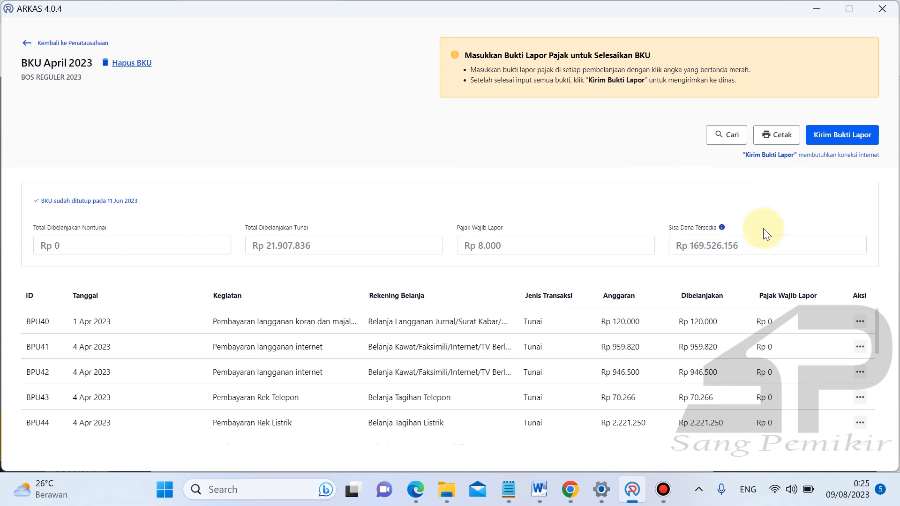
pyautogui.scroll(-5, 836, 330)
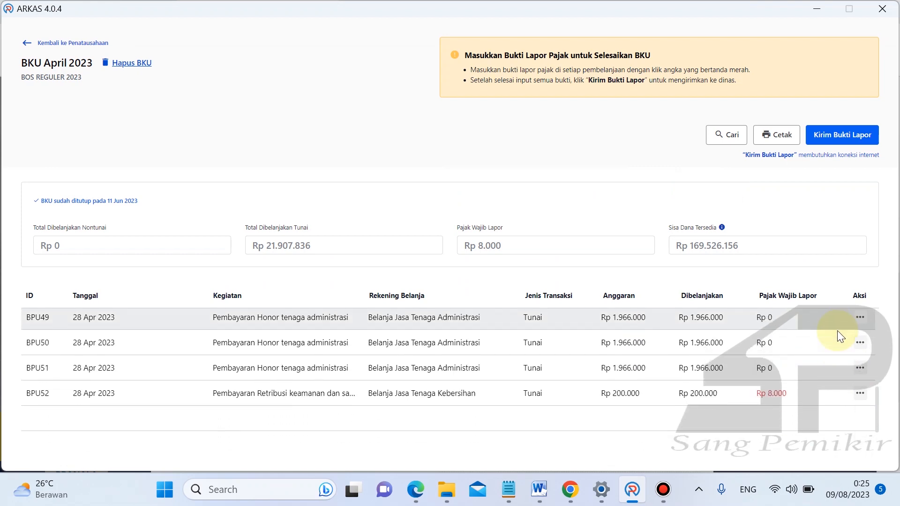
pyautogui.scroll(-1, 837, 330)
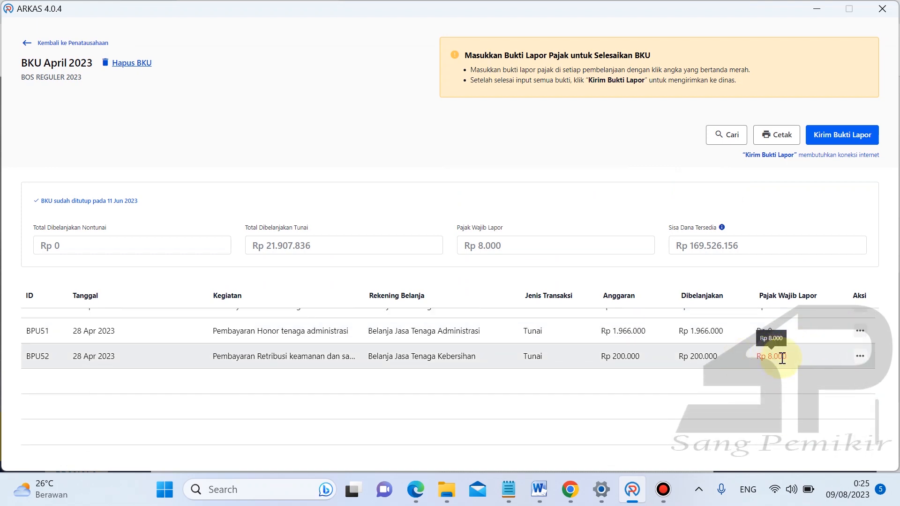
pyautogui.click(859, 359)
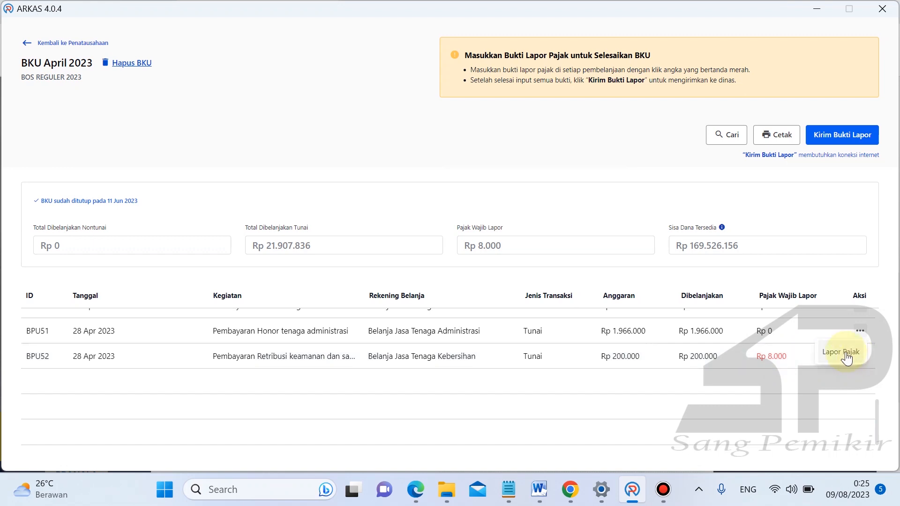
pyautogui.click(840, 352)
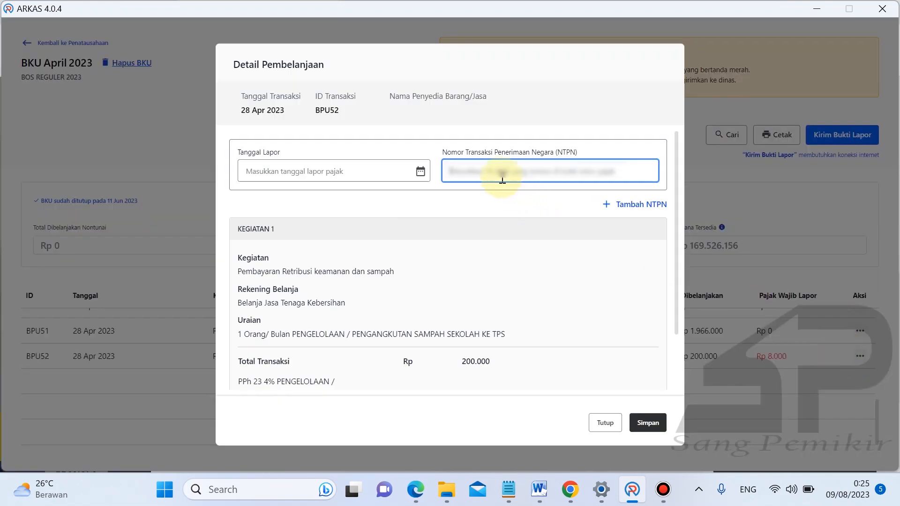
# Step: Fill in BPU52's tax report with the receipt's NTPN and Tanggal Lapor 20 Jun 2023, and save it
pyautogui.hotkey('ctrl', 'v')
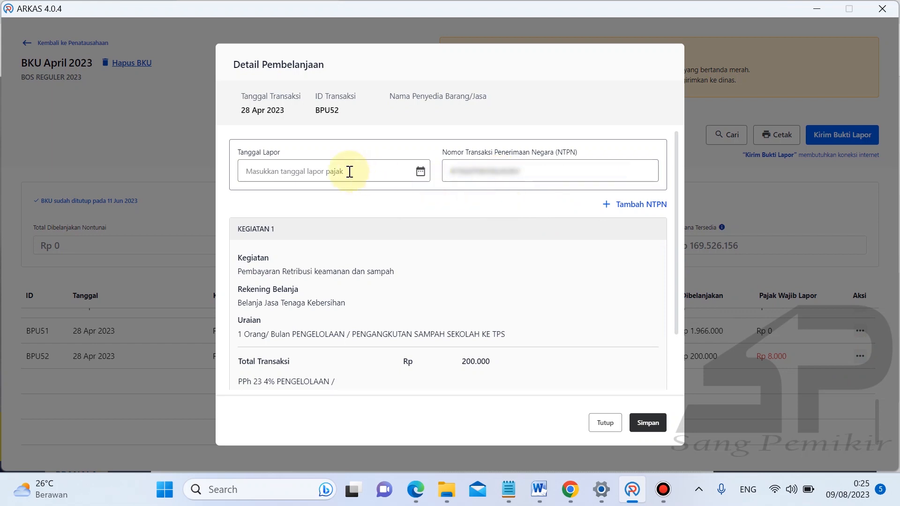
pyautogui.click(349, 171)
pyautogui.click(279, 197)
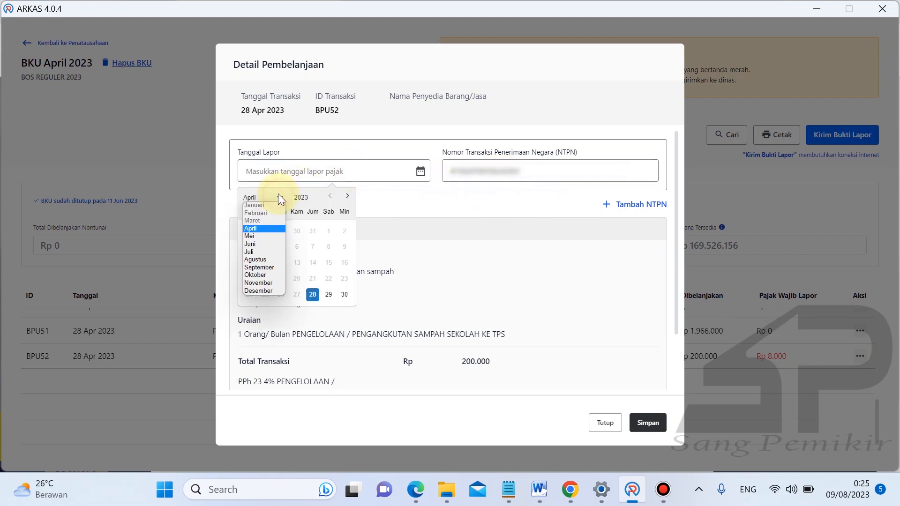
pyautogui.click(260, 243)
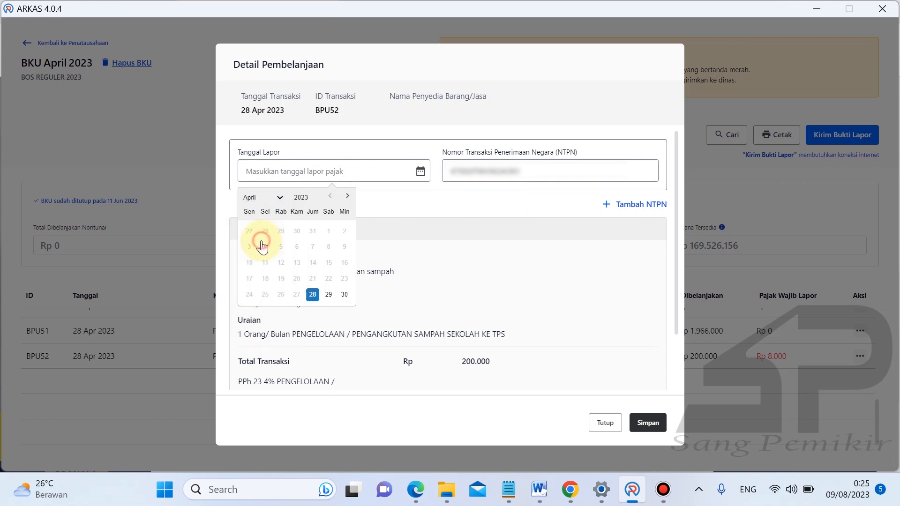
pyautogui.click(265, 278)
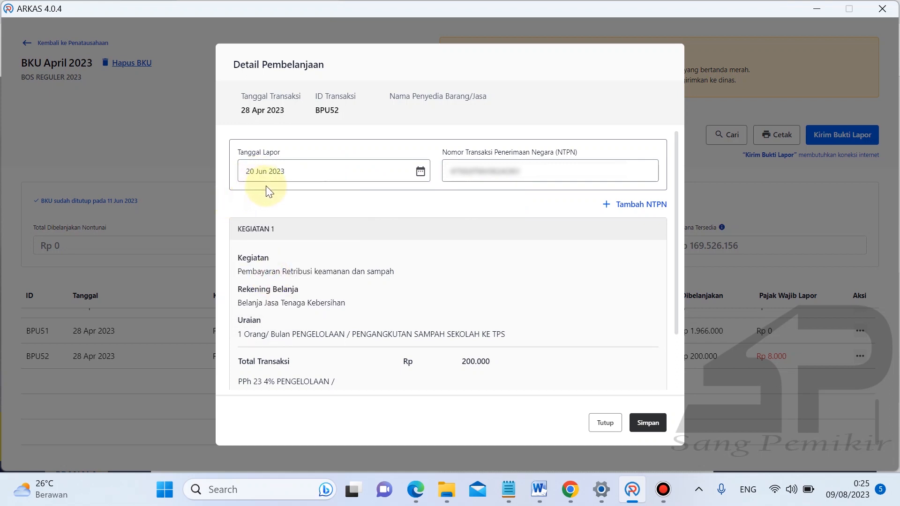
pyautogui.scroll(-2, 496, 235)
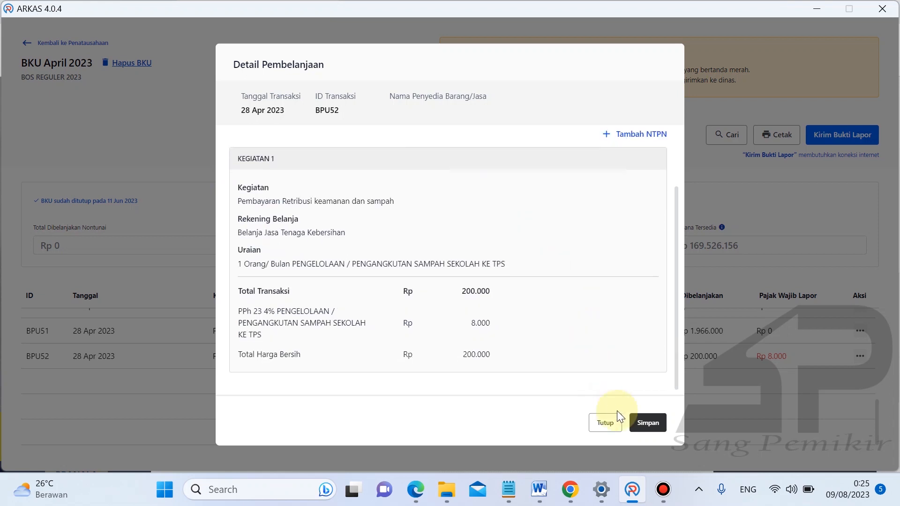
pyautogui.click(647, 424)
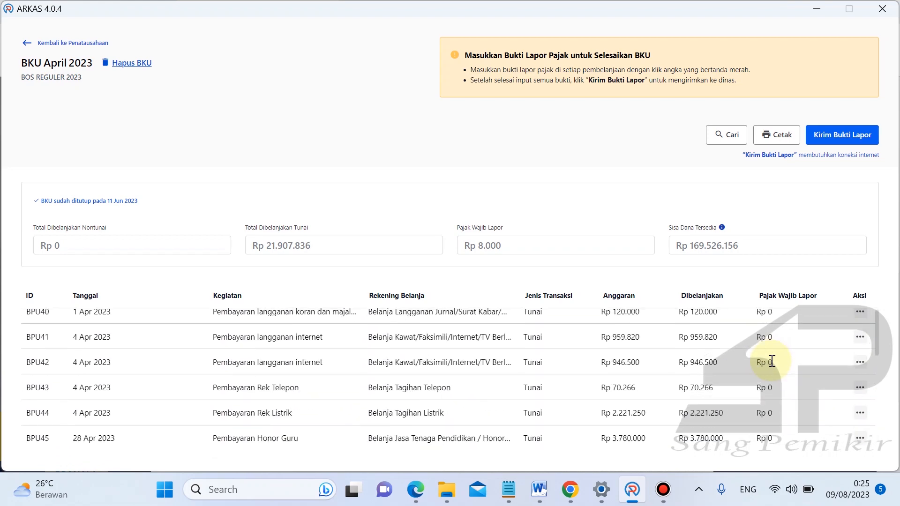
# Step: Send the April 2023 tax report proof to the dinas with Kirim Bukti Lapor and close the confirmation
pyautogui.scroll(5, 771, 360)
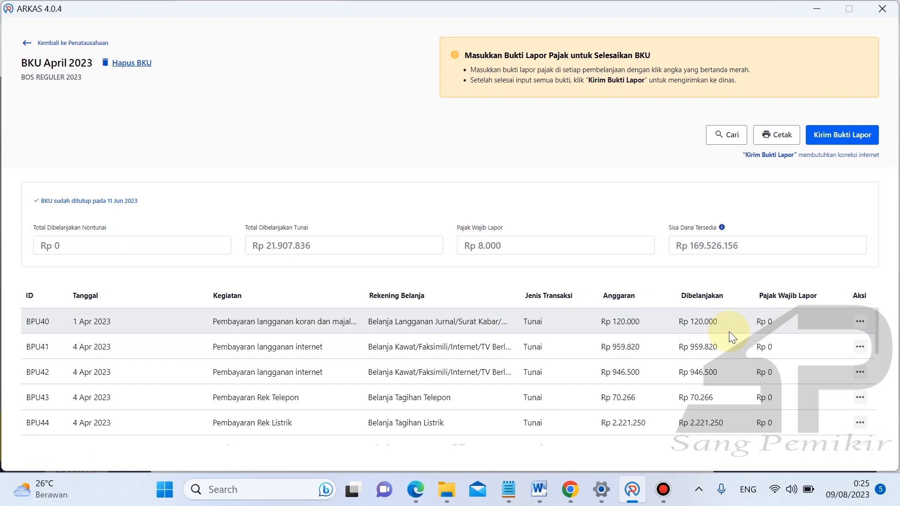
pyautogui.click(832, 138)
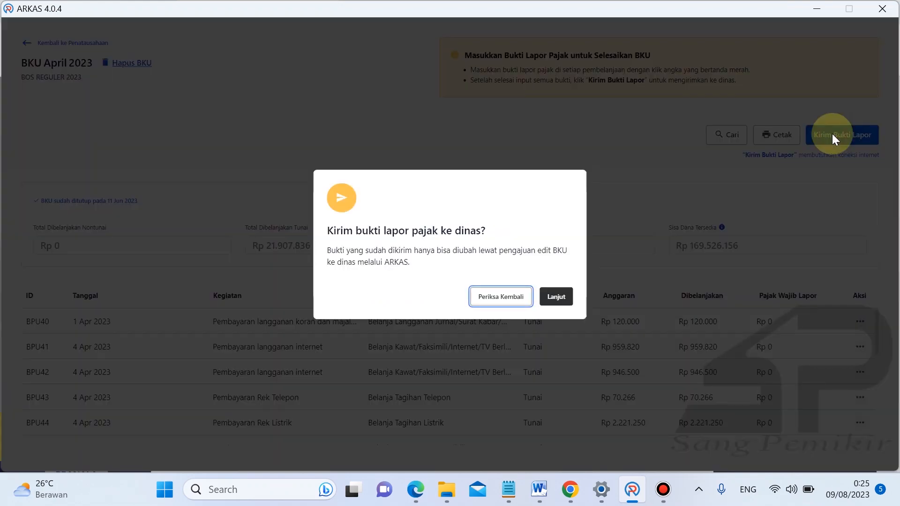
pyautogui.click(557, 297)
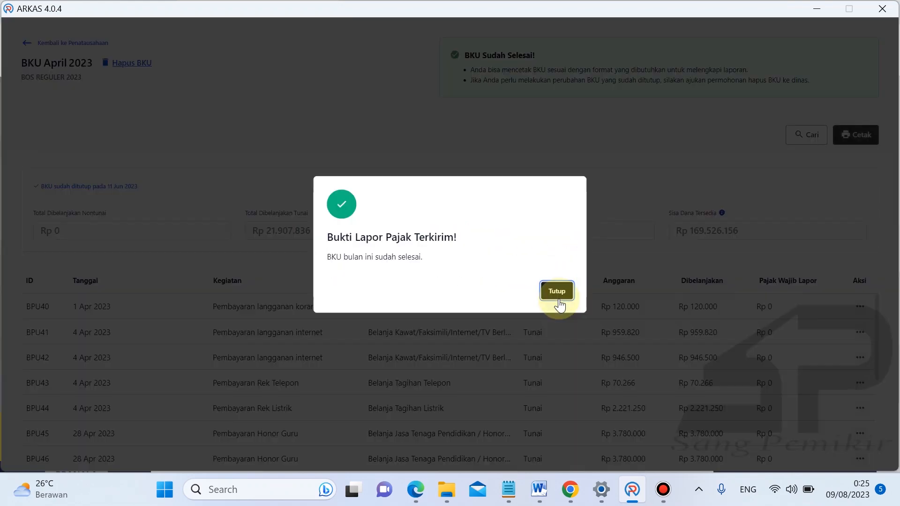
pyautogui.click(559, 292)
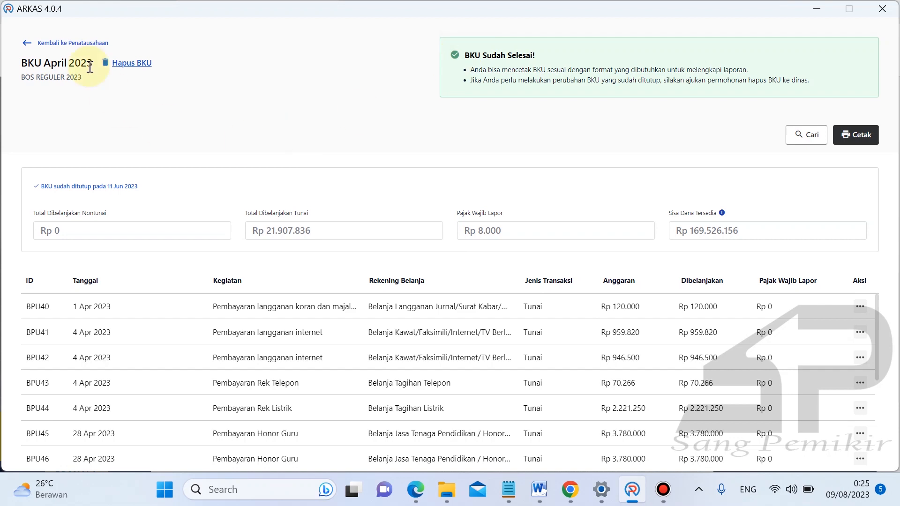
# Step: Return to Penatausahaan, open the Mei BKU of BOS Reguler 2023 and start the Lapor Pajak entry for transaction BPU77
pyautogui.click(27, 44)
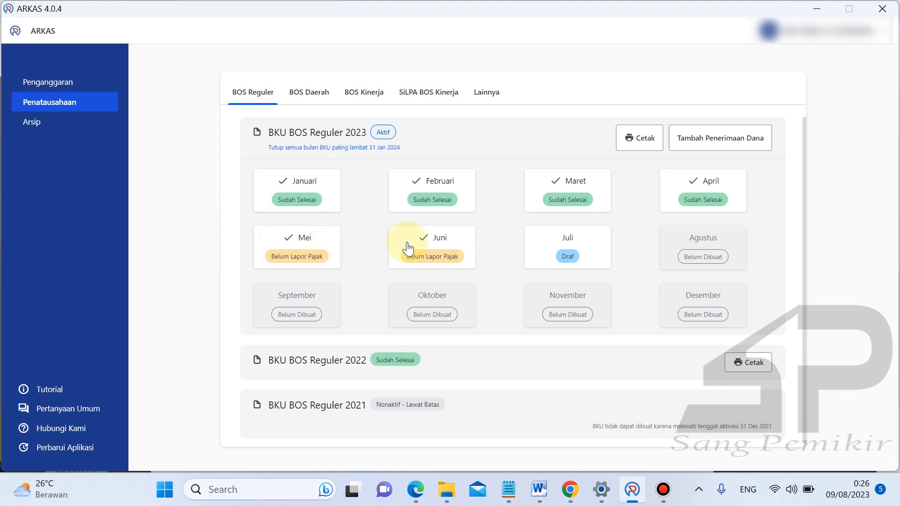
pyautogui.click(309, 247)
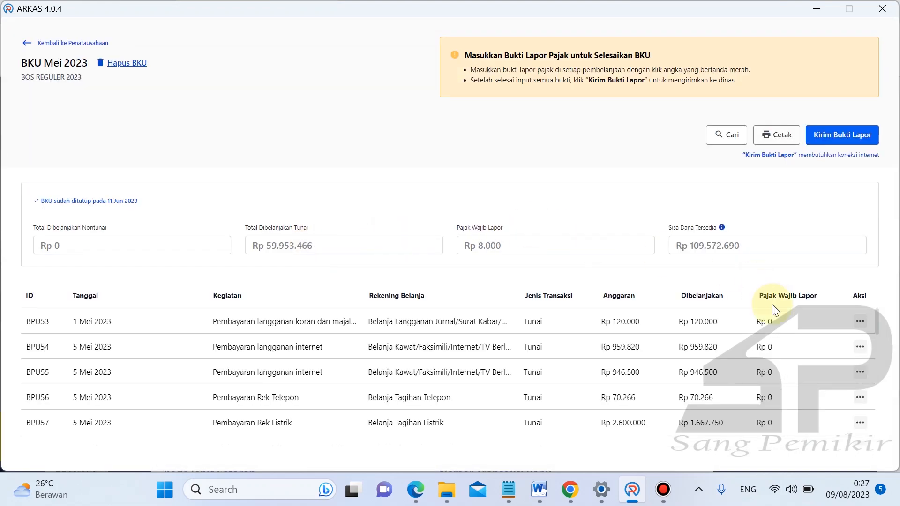
pyautogui.scroll(-5, 787, 356)
pyautogui.scroll(-10, 787, 358)
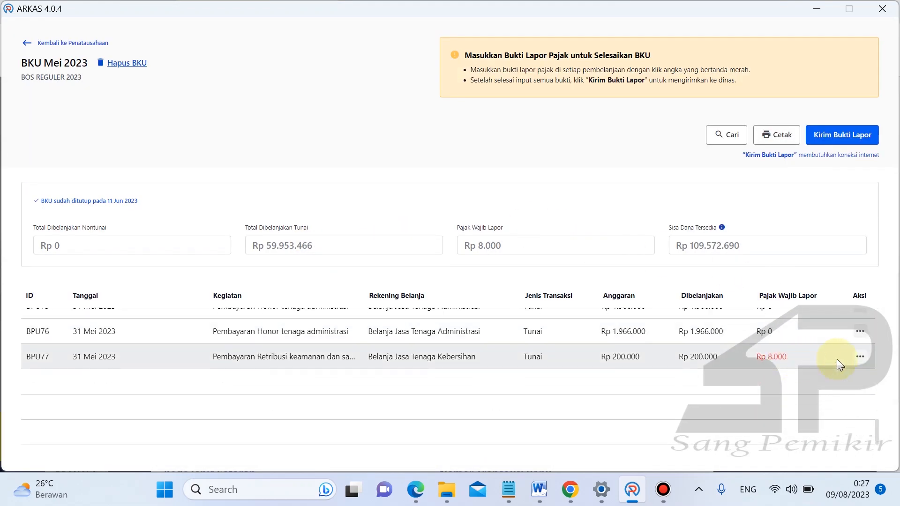
pyautogui.click(858, 358)
pyautogui.click(843, 357)
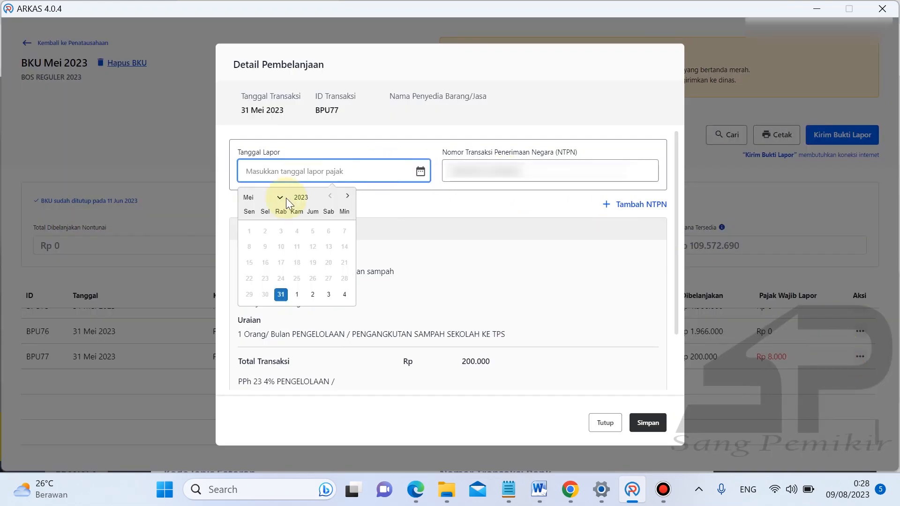
# Step: Pick the Tanggal Lapor for BPU77, send the May 2023 tax report proof to the dinas and close the confirmation
pyautogui.click(265, 281)
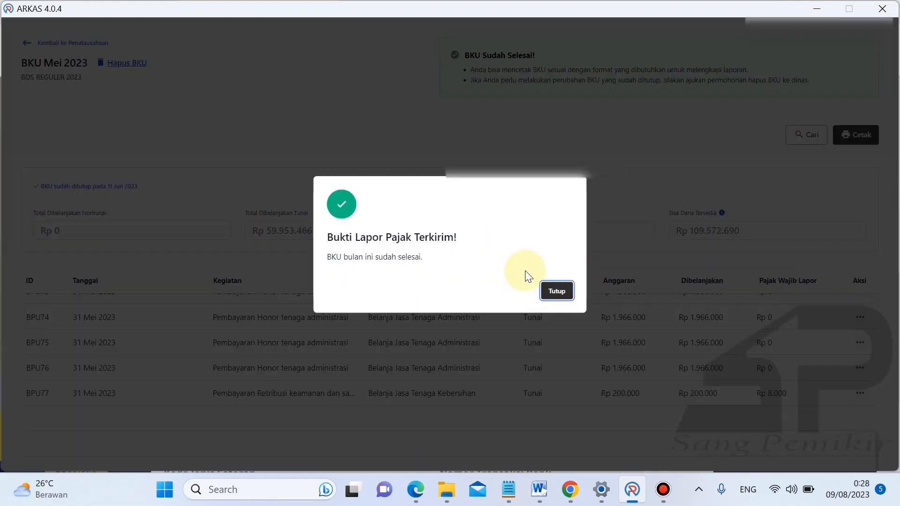
pyautogui.click(556, 290)
# Step: Return to Penatausahaan, open the Juni BKU of BOS Reguler 2023 and go to transaction BPU100
pyautogui.click(72, 42)
pyautogui.click(431, 251)
pyautogui.scroll(-10, 824, 356)
pyautogui.click(860, 357)
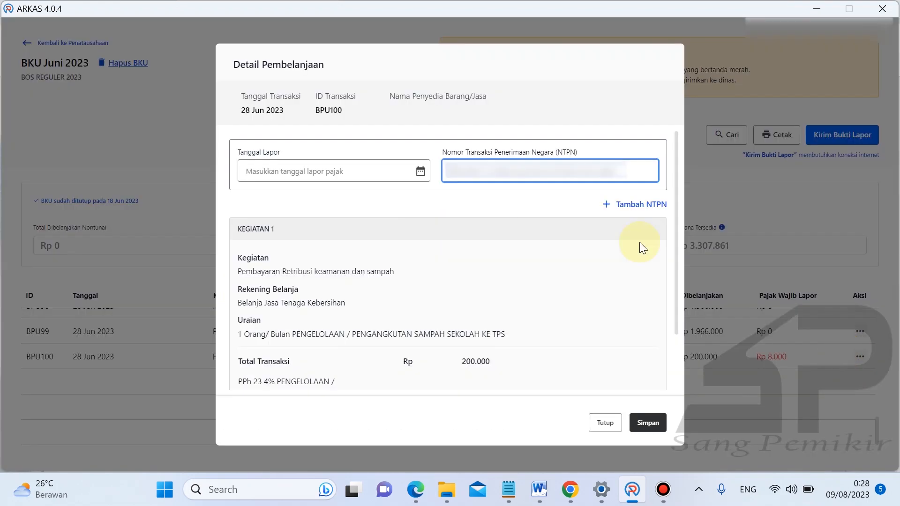
pyautogui.click(417, 171)
pyautogui.click(283, 295)
pyautogui.click(662, 130)
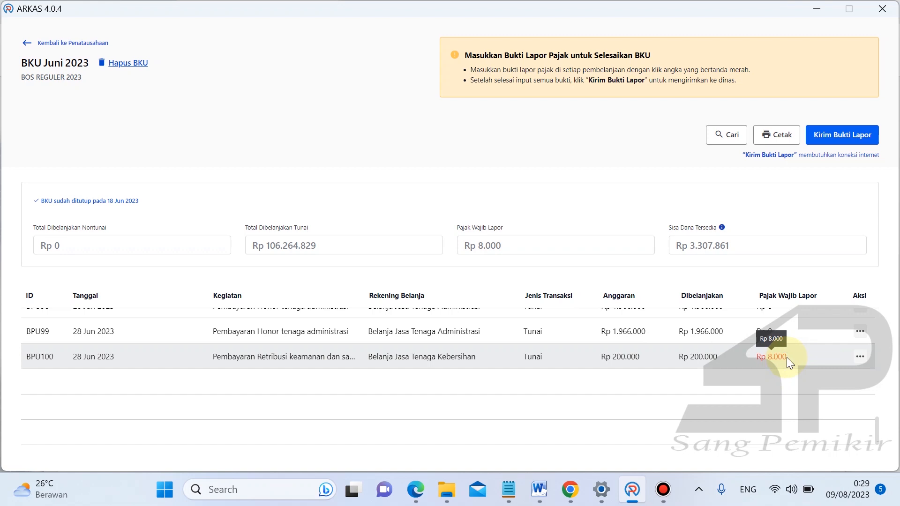
# Step: Fill in BPU100's Lapor Pajak entry with the receipt's NTPN and Tanggal Lapor 28 Jun 2023, and save it
pyautogui.click(860, 356)
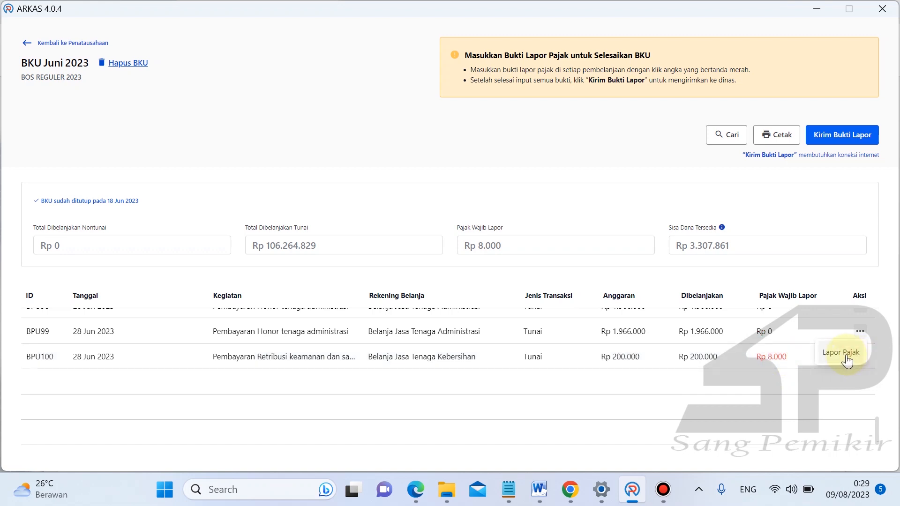
pyautogui.click(843, 354)
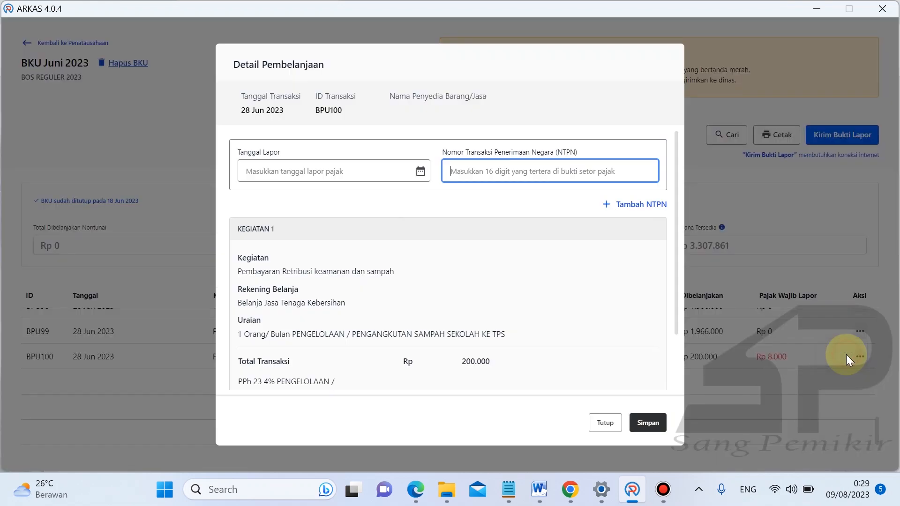
pyautogui.click(485, 170)
pyautogui.hotkey('ctrl', 'v')
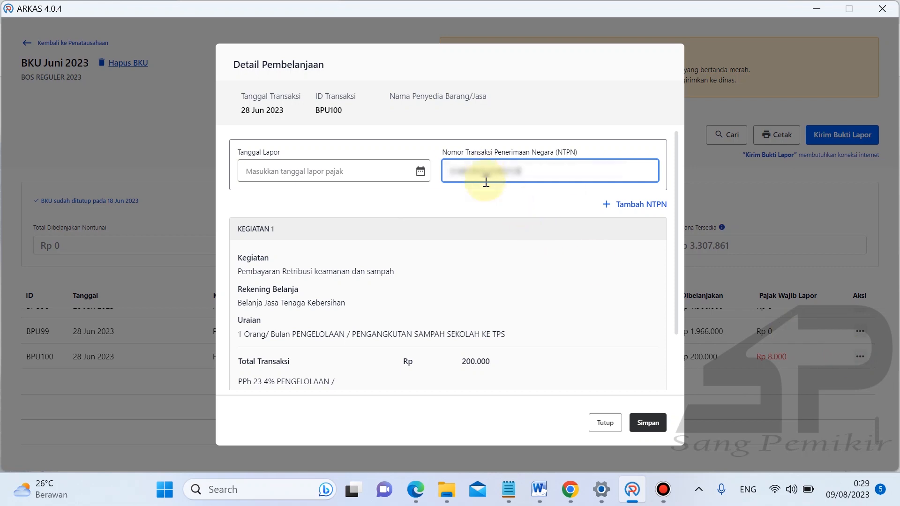
pyautogui.click(404, 175)
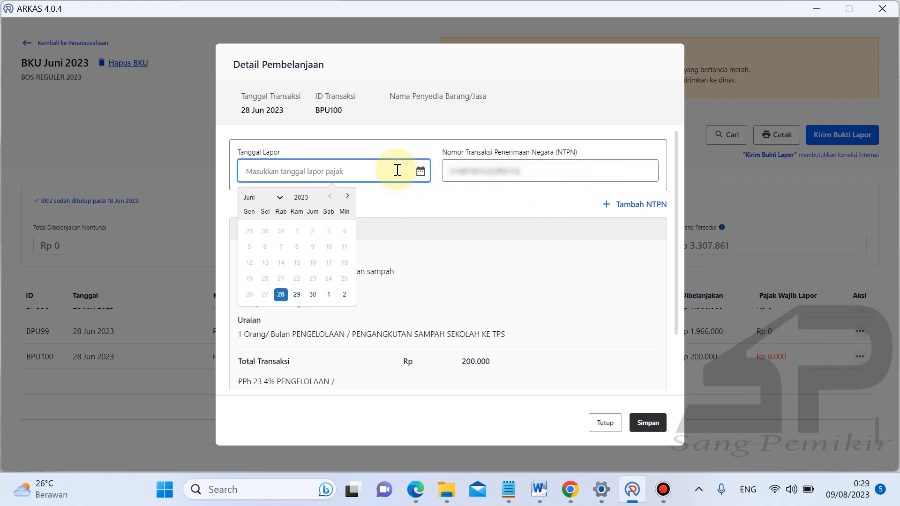
pyautogui.click(280, 294)
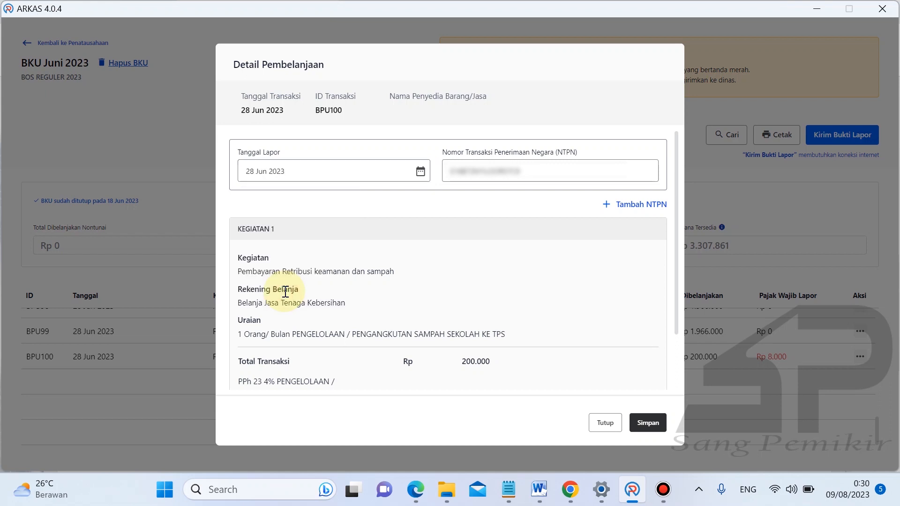
pyautogui.click(277, 191)
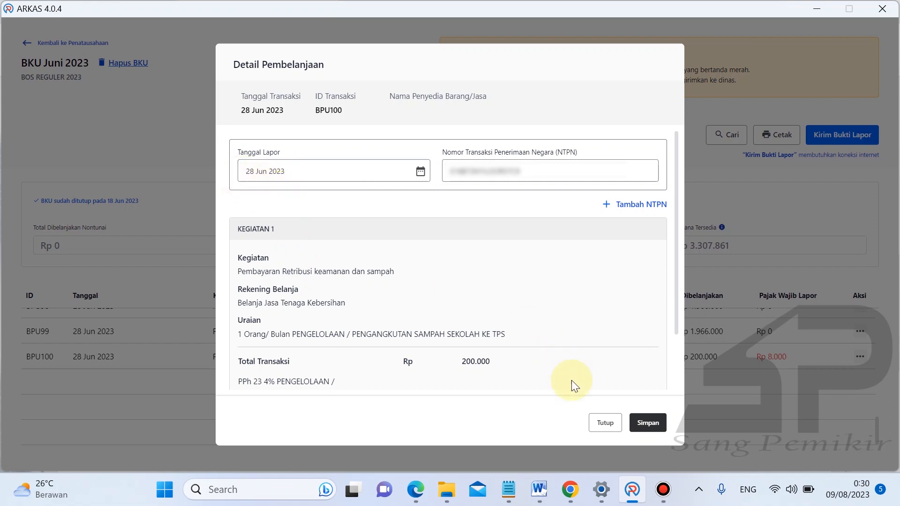
pyautogui.click(639, 428)
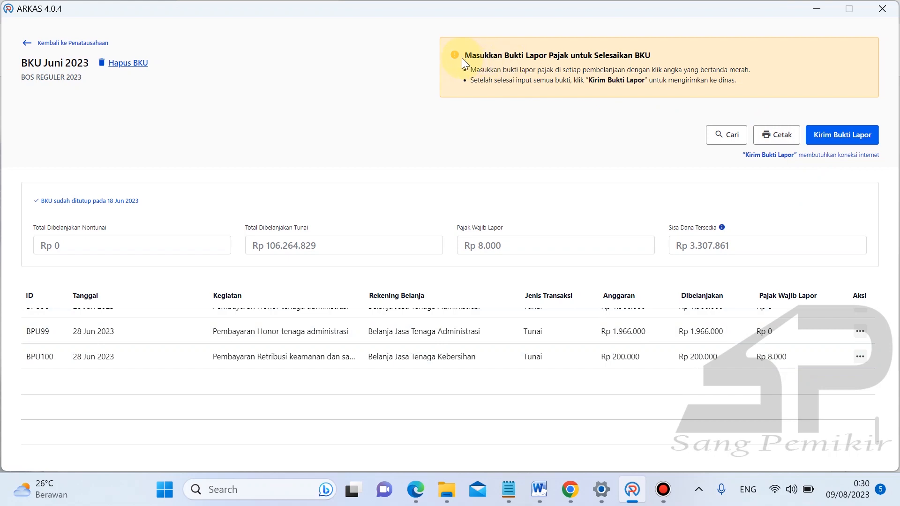
# Step: Send the June 2023 tax report proof to the dinas with Kirim Bukti Lapor and close the confirmation
pyautogui.click(838, 134)
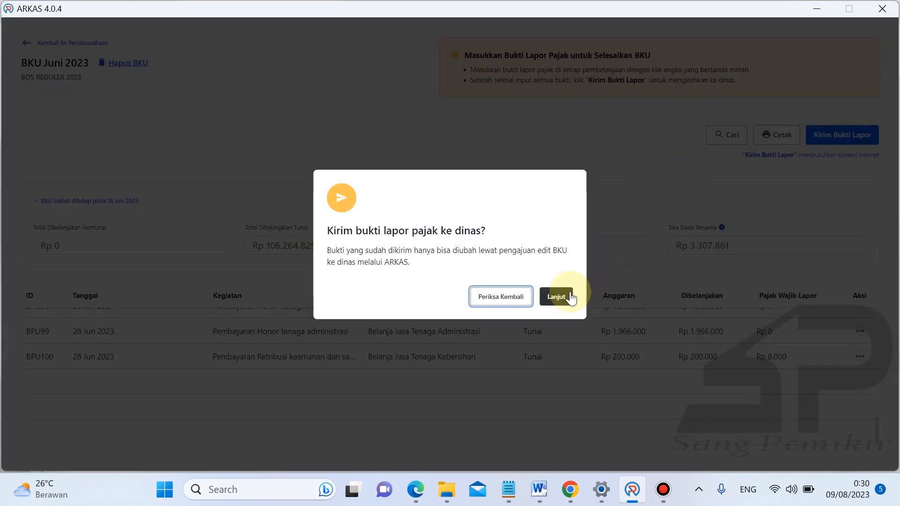
pyautogui.click(555, 296)
pyautogui.click(551, 293)
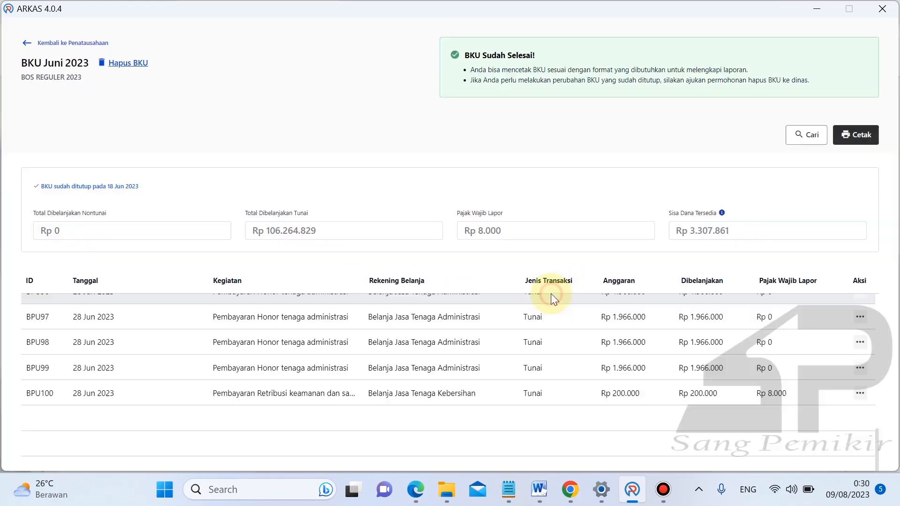
# Step: Review the month statuses in Penatausahaan, check the Juni BKU again and return to the BKU overview
pyautogui.click(25, 46)
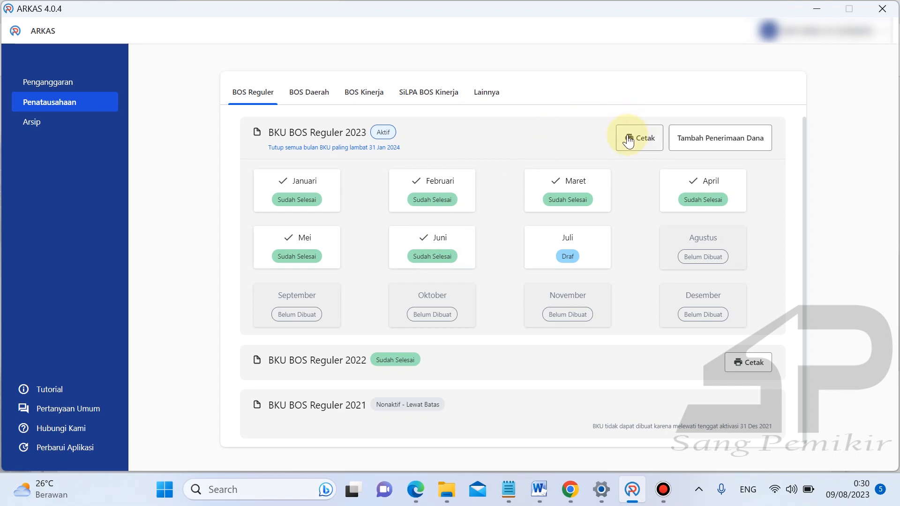
pyautogui.click(452, 239)
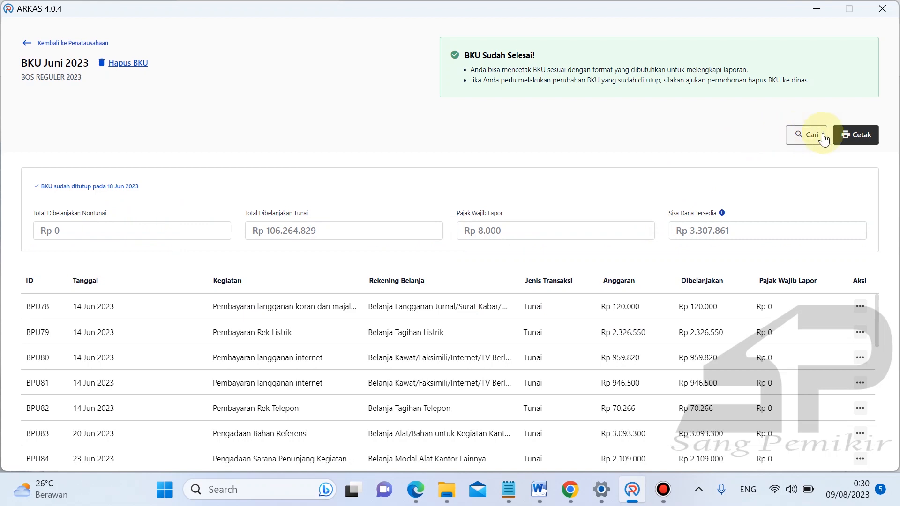
pyautogui.click(29, 44)
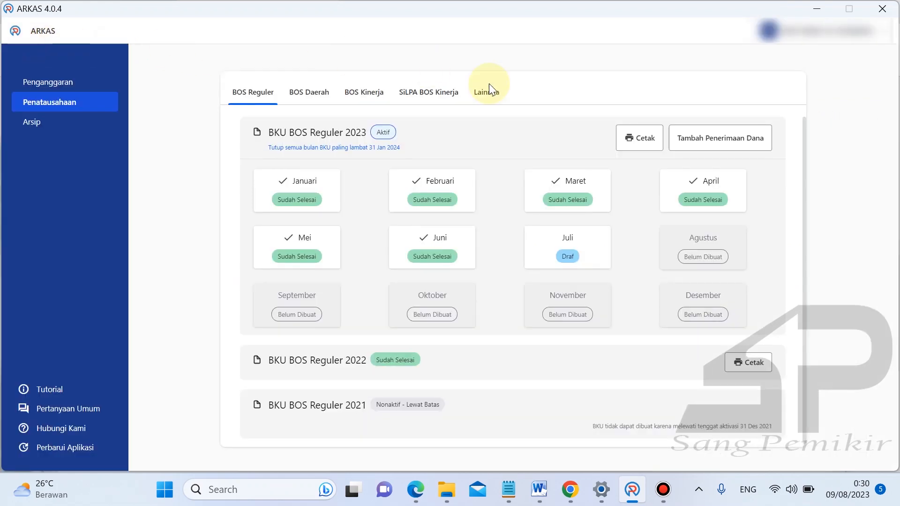
# Step: Preview the BKU BOS Reguler 2023 printout as Buku Pembantu Pajak (Bulanan) for Maret, and return to Penatausahaan
pyautogui.click(633, 141)
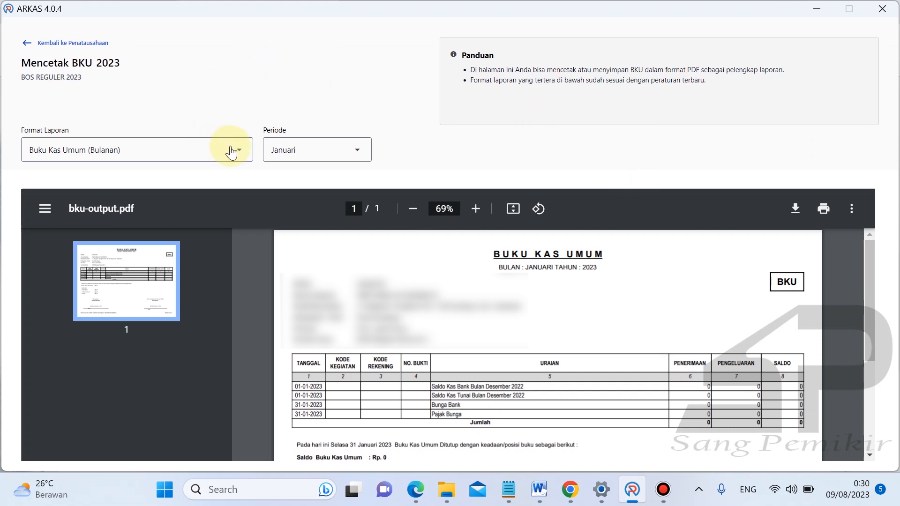
pyautogui.click(234, 149)
pyautogui.moveTo(246, 193); pyautogui.dragTo(247, 249)
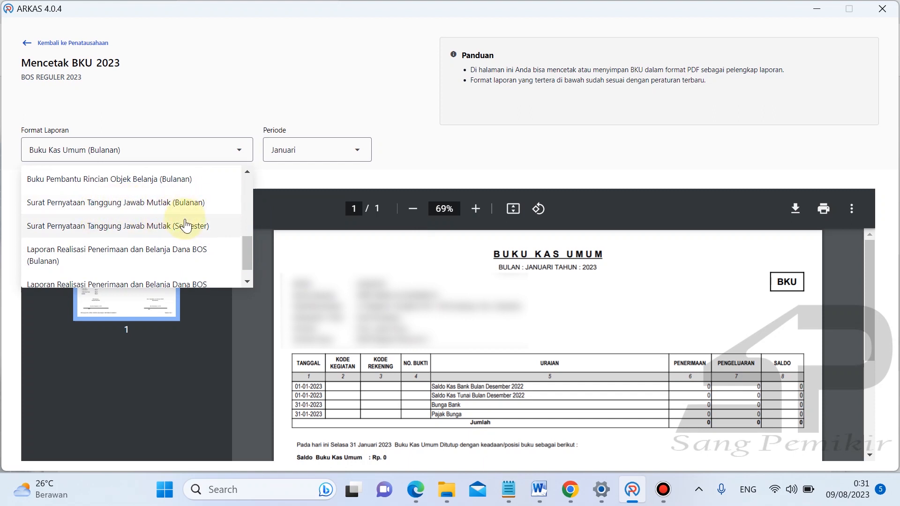
pyautogui.moveTo(246, 240); pyautogui.dragTo(145, 153)
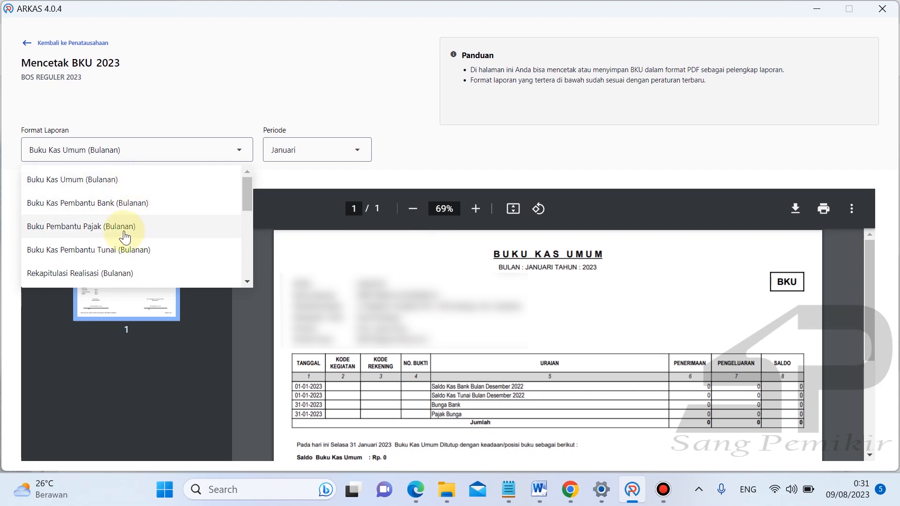
pyautogui.click(125, 230)
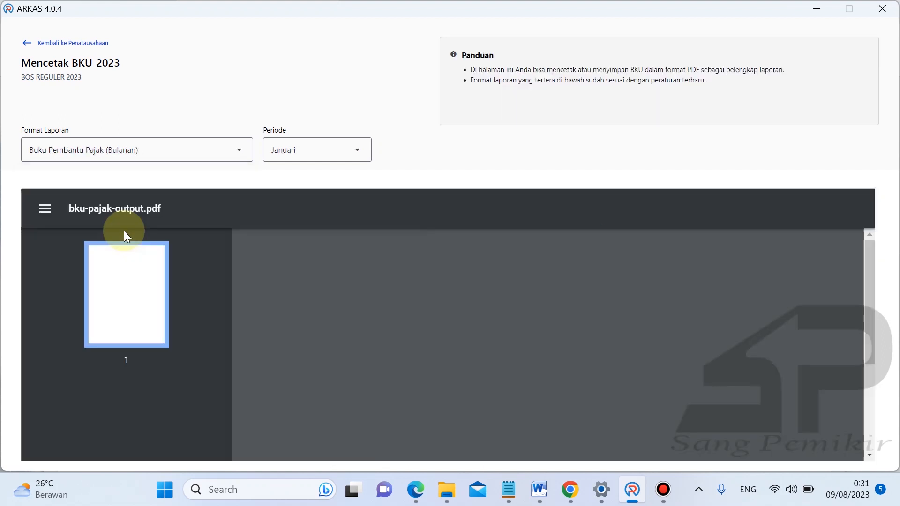
pyautogui.click(321, 152)
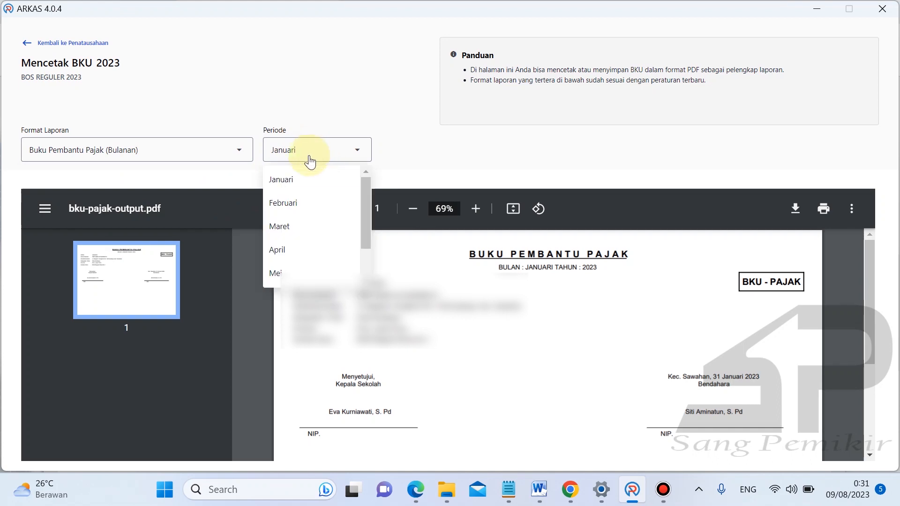
pyautogui.click(289, 236)
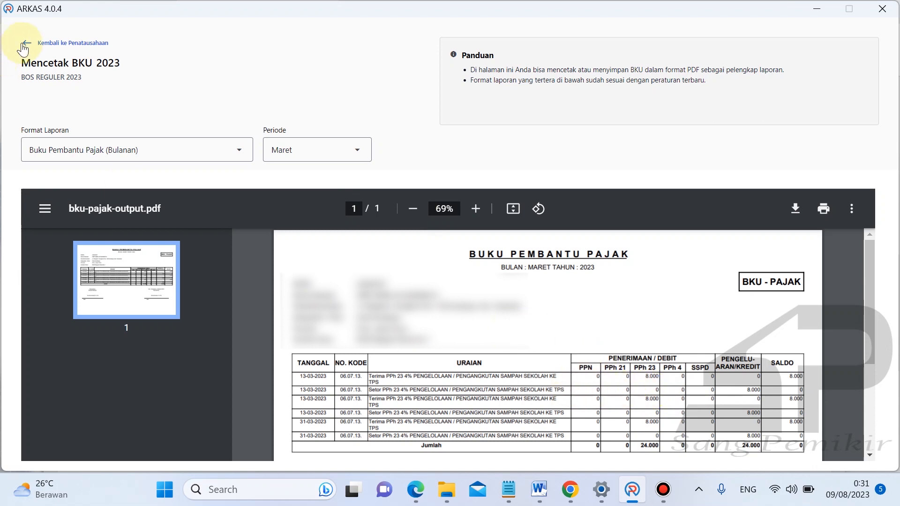
pyautogui.click(24, 47)
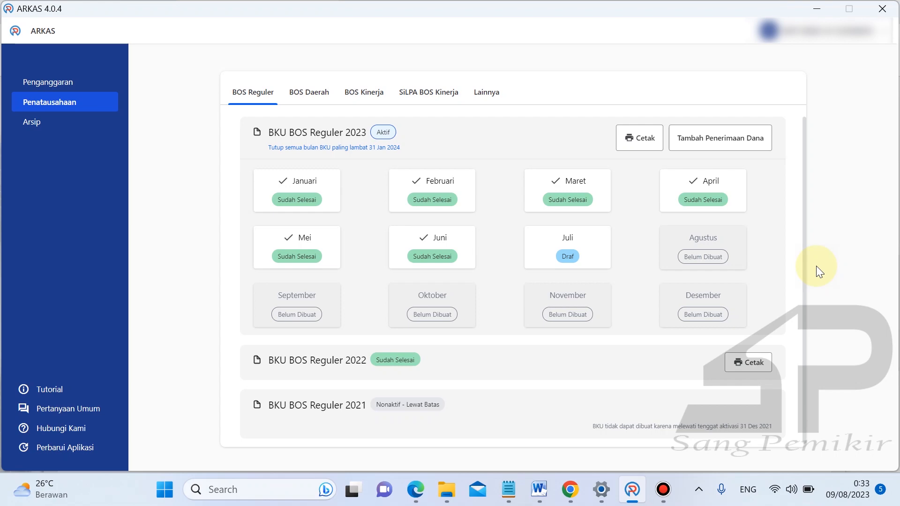
# Step: Switch to the Word checklist and check item 8 about backing up ARKAS 4.0.4 before closing
pyautogui.click(541, 496)
pyautogui.scroll(-1, 382, 338)
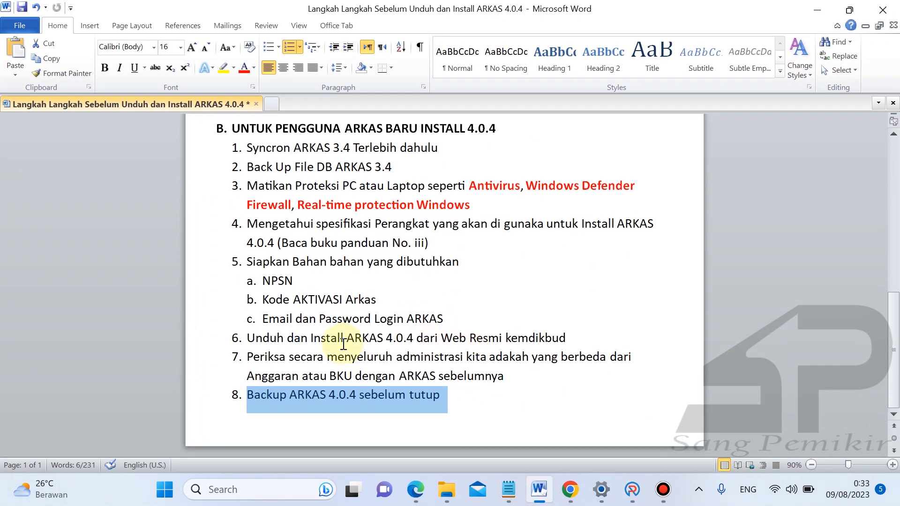
pyautogui.click(454, 403)
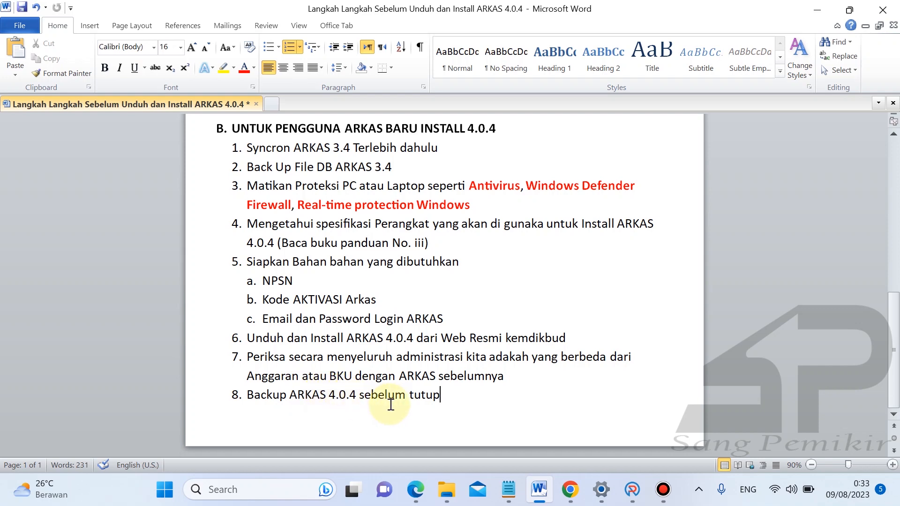
# Step: Search Windows for %appdata% and open the resulting folder in File Explorer
pyautogui.click(285, 489)
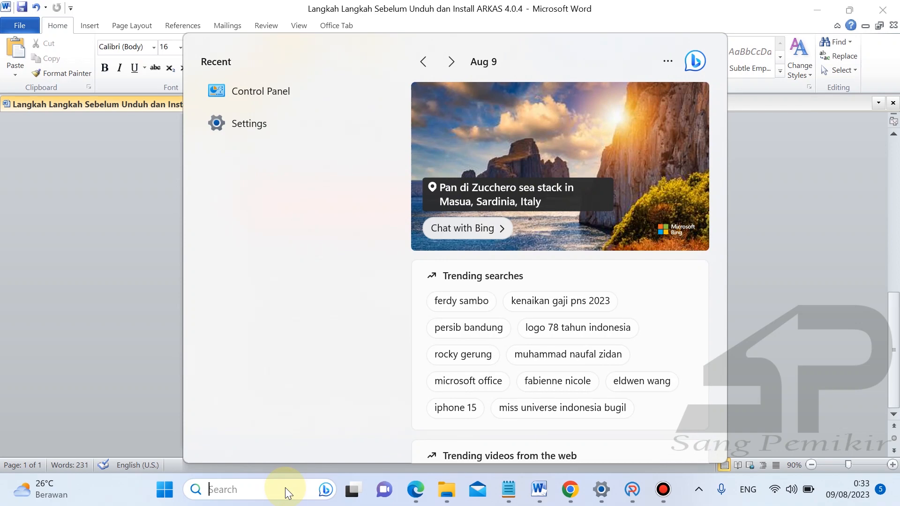
pyautogui.write('%ap')
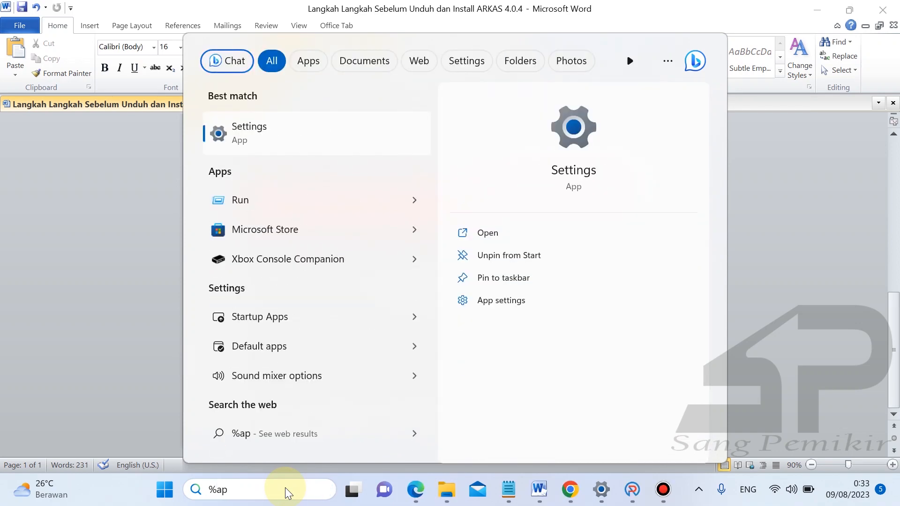
pyautogui.write('d')
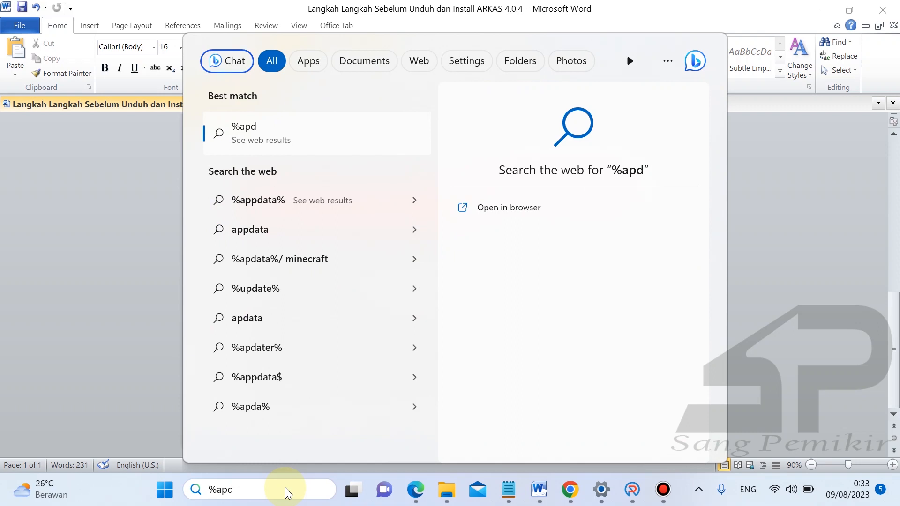
pyautogui.press('BackSpace')
pyautogui.write('pdata')
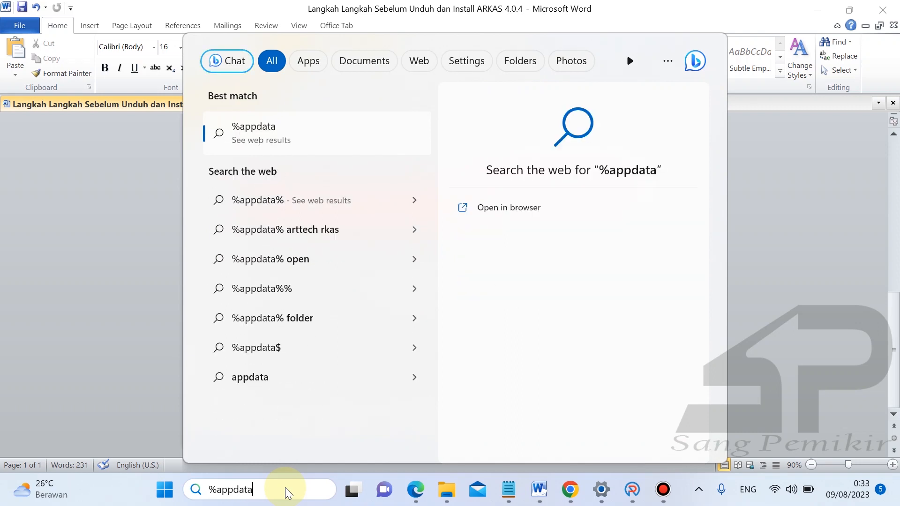
pyautogui.write('%')
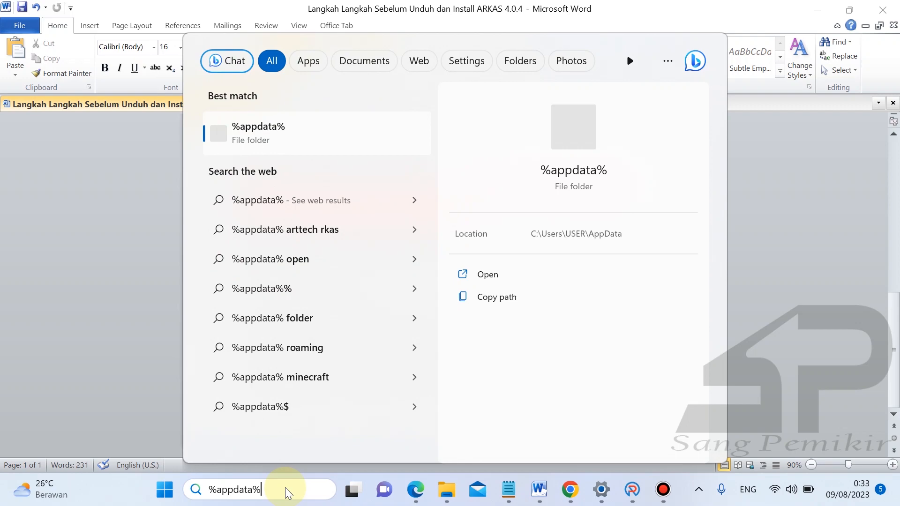
pyautogui.click(259, 139)
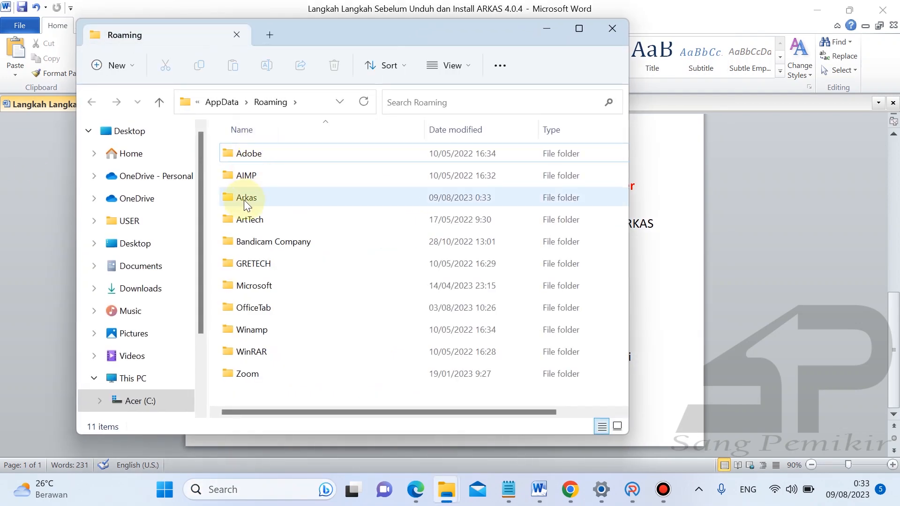
# Step: Maximize the Explorer window, open the Arkas folder and locate the arkas database file
pyautogui.click(579, 29)
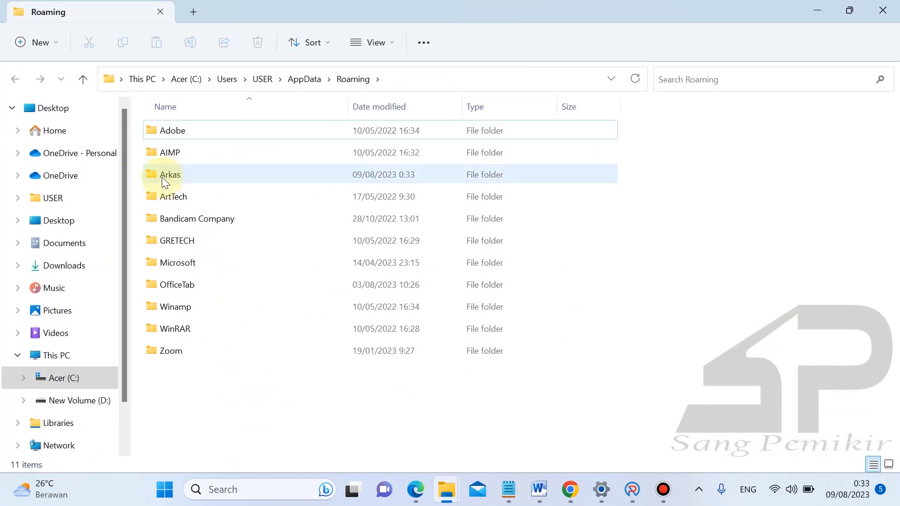
pyautogui.moveTo(162, 178)
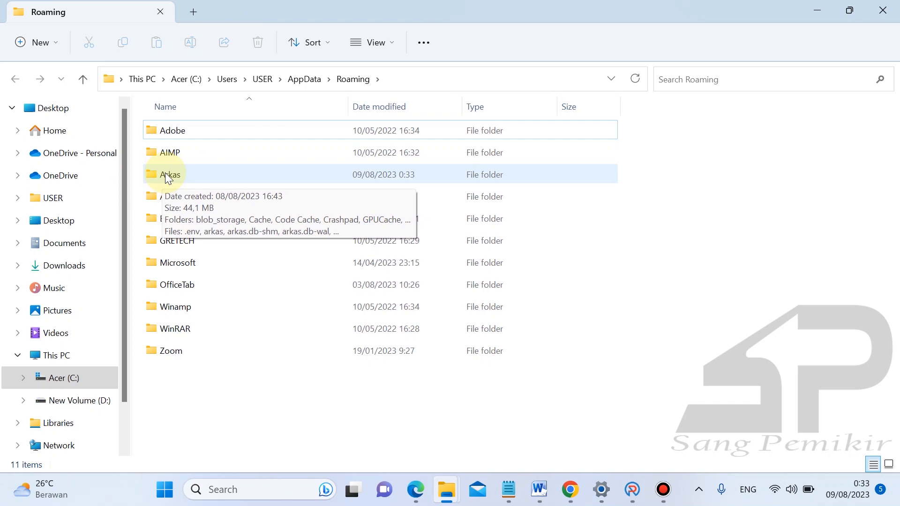
pyautogui.doubleClick(165, 173)
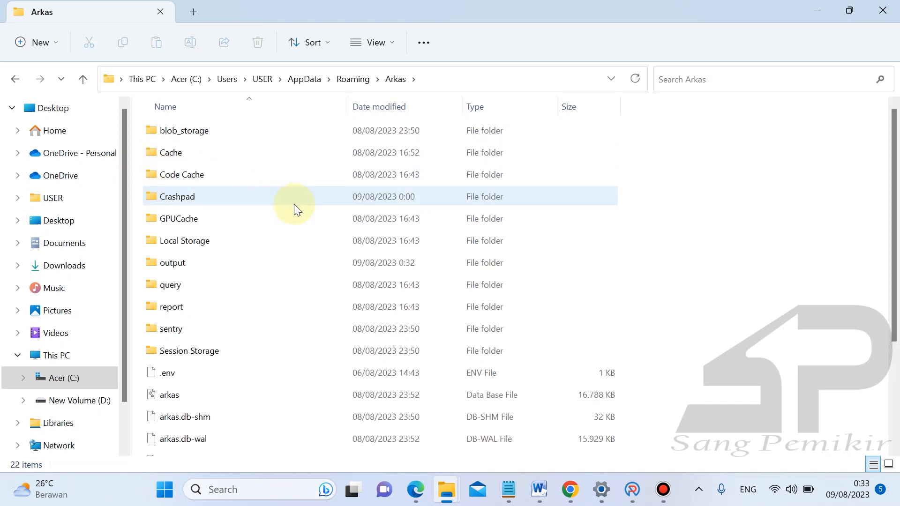
pyautogui.scroll(-2, 294, 204)
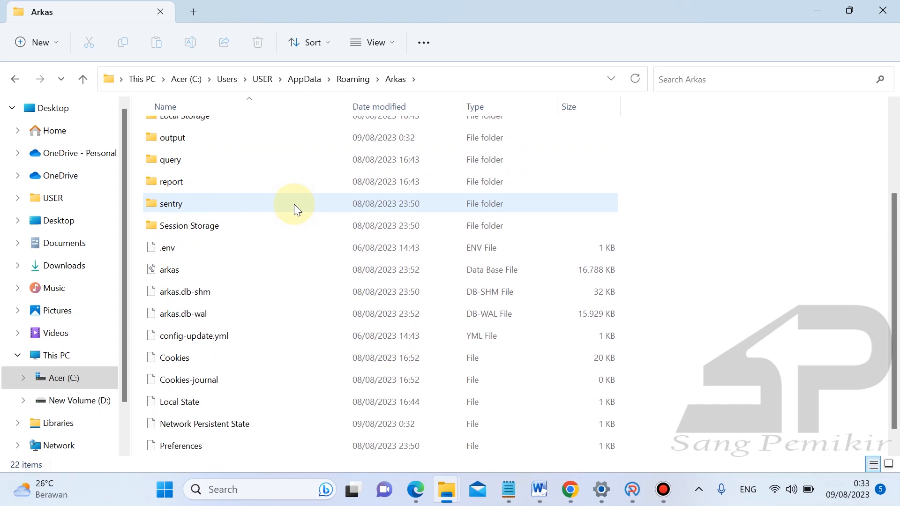
pyautogui.scroll(-1, 294, 203)
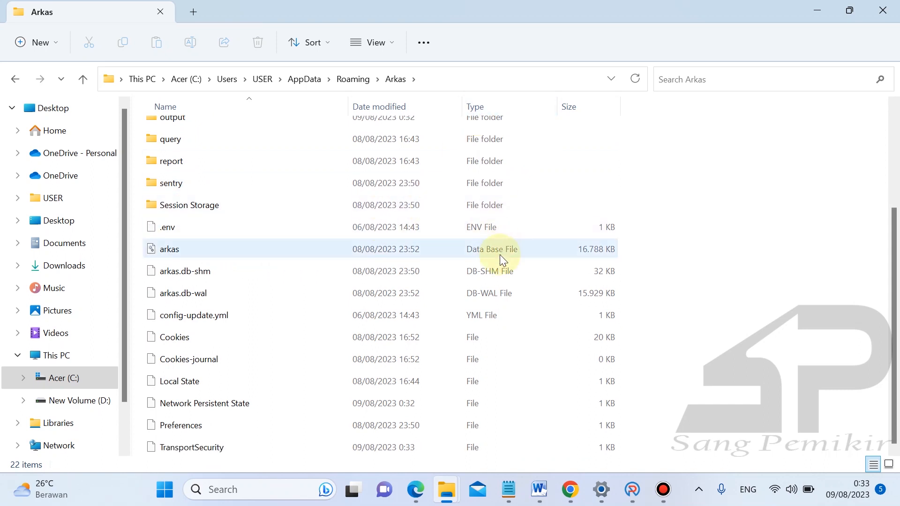
# Step: Copy the arkas Data Base File from the Roaming\Arkas folder
pyautogui.click(171, 248)
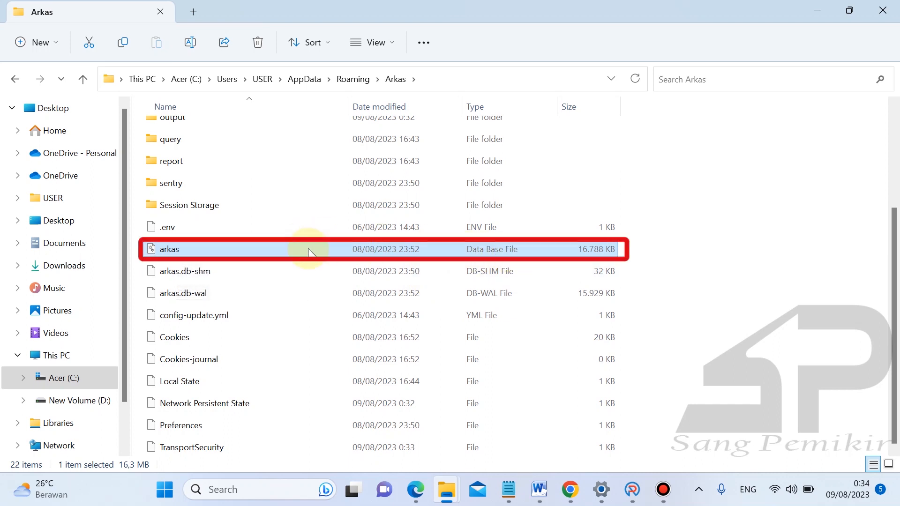
pyautogui.rightClick(174, 252)
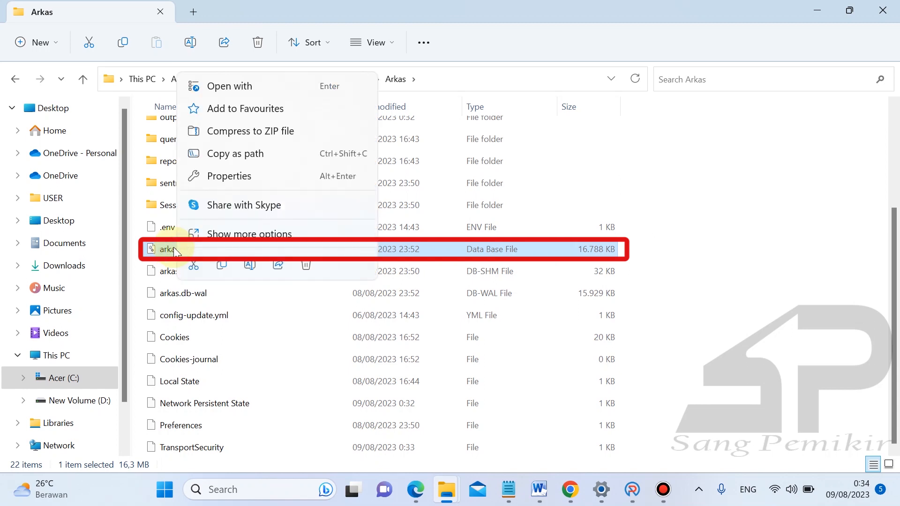
pyautogui.click(211, 235)
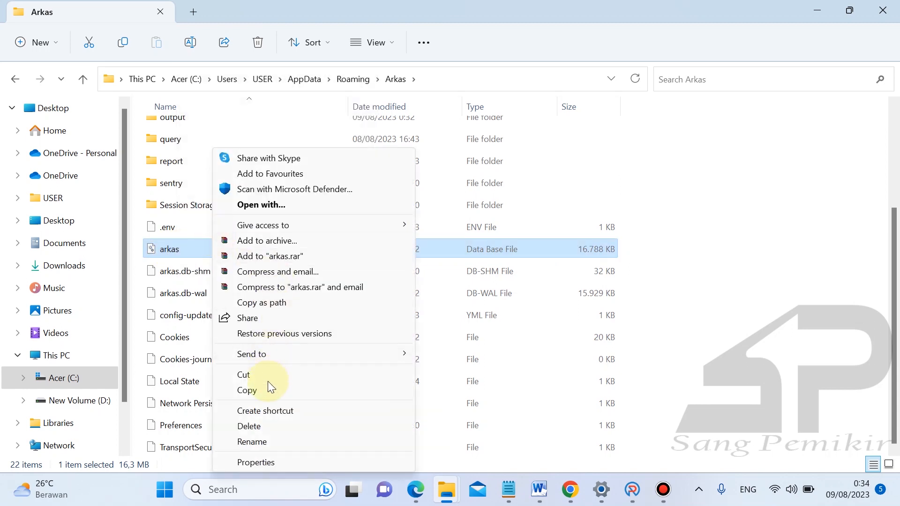
pyautogui.click(246, 390)
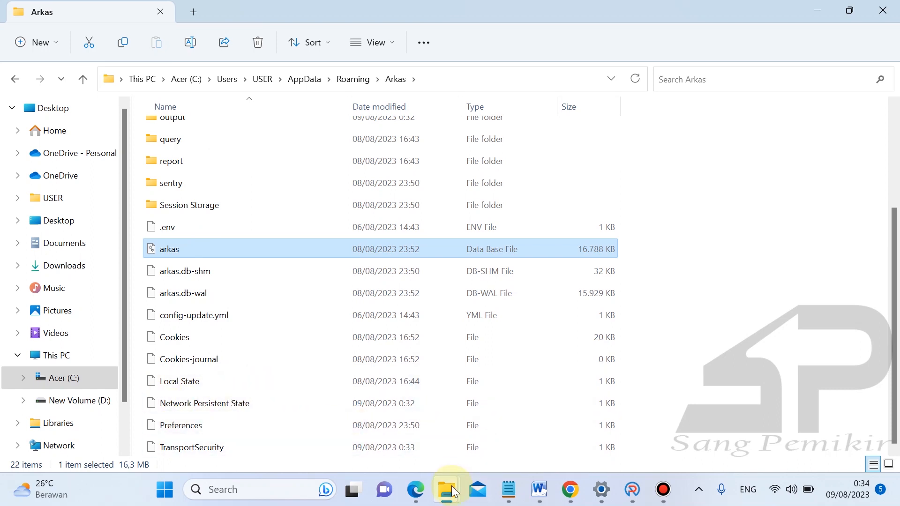
# Step: Switch to the BOSP 2023 Explorer window and open its ARKAS 4.0.4 folder
pyautogui.moveTo(453, 491)
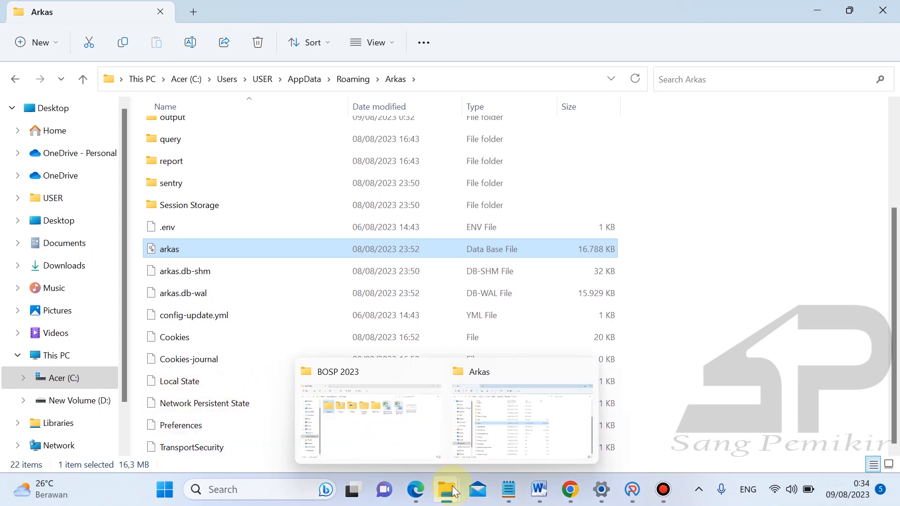
pyautogui.click(415, 454)
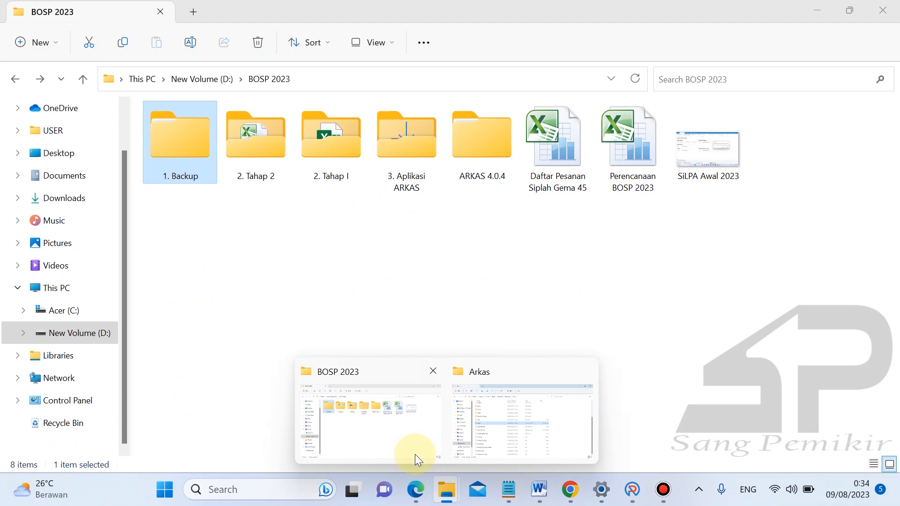
pyautogui.click(415, 454)
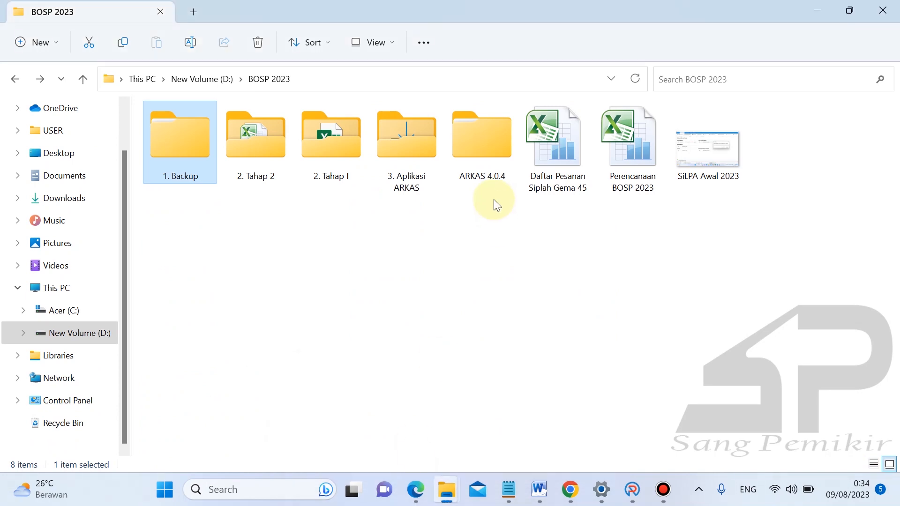
pyautogui.doubleClick(480, 151)
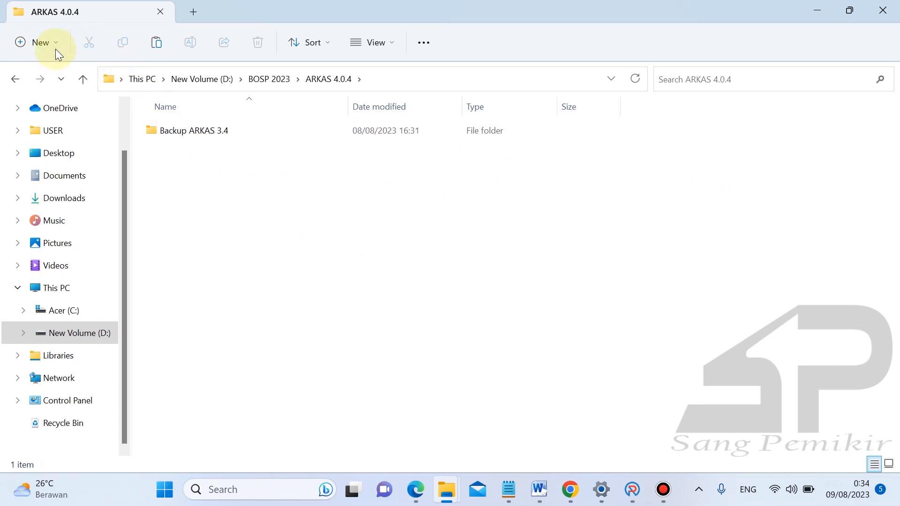
# Step: Create a folder named Backup Arkas 4.0.4 inside the ARKAS 4.0.4 folder
pyautogui.click(40, 43)
pyautogui.click(56, 71)
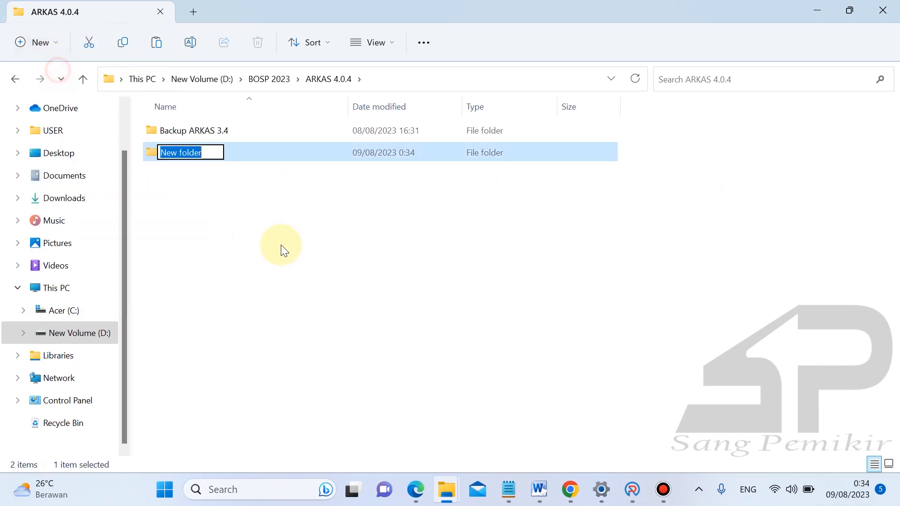
pyautogui.write('B')
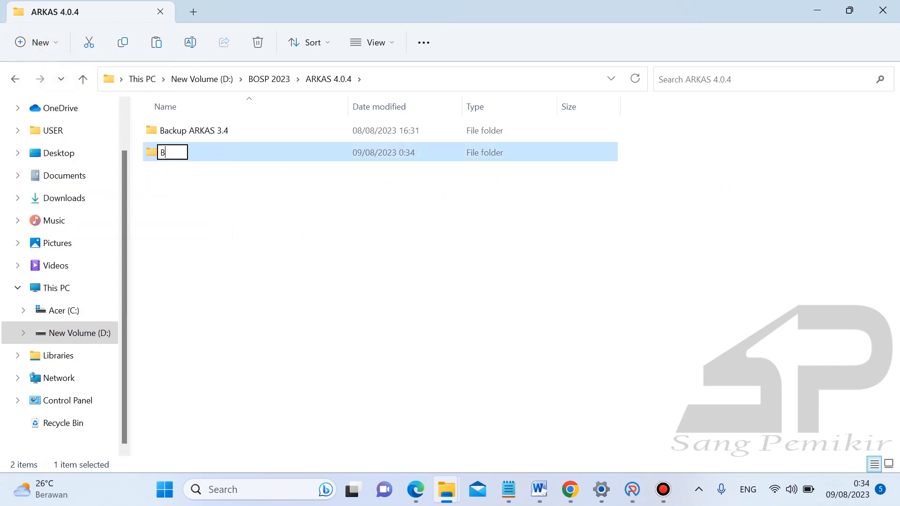
pyautogui.write('ackup ARkas')
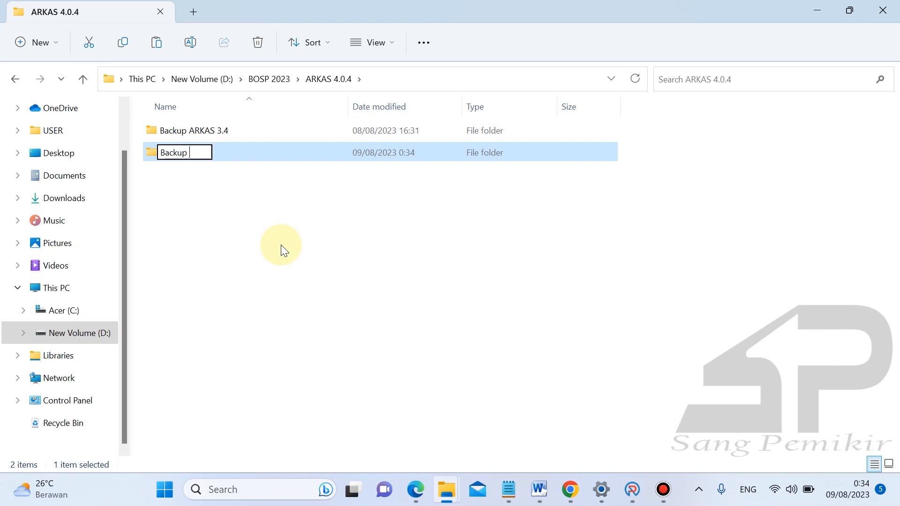
pyautogui.press('BackSpace')
pyautogui.press('BackSpace')
pyautogui.press('BackSpace')
pyautogui.press('BackSpace')
pyautogui.press('BackSpace')
pyautogui.write('rkas ')
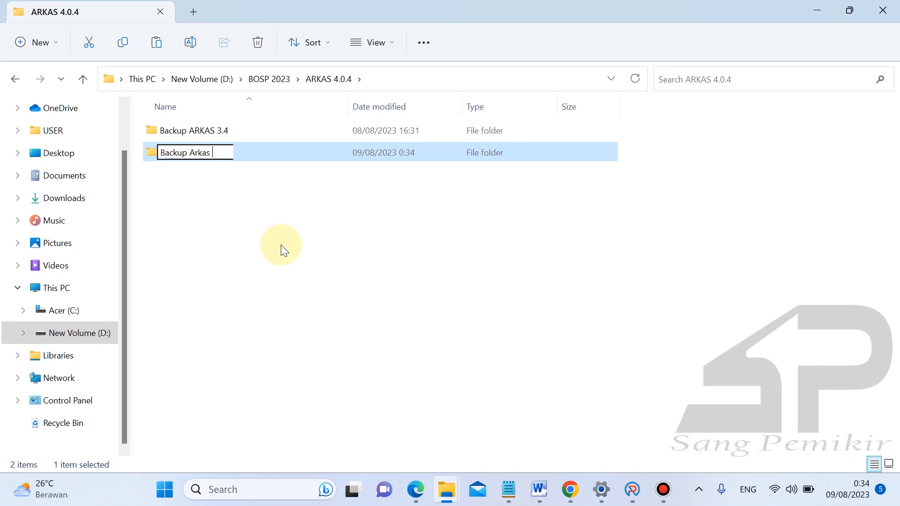
pyautogui.write('4.0.4')
pyautogui.click(281, 245)
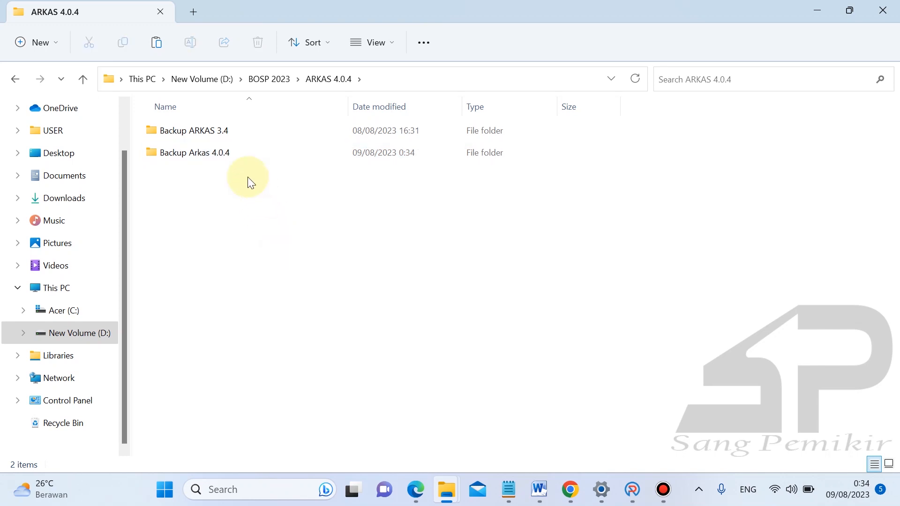
# Step: Open the Backup Arkas 4.0.4 folder and create a subfolder named 1. Setelah tutup BKU Juni
pyautogui.doubleClick(238, 155)
pyautogui.click(34, 41)
pyautogui.click(58, 73)
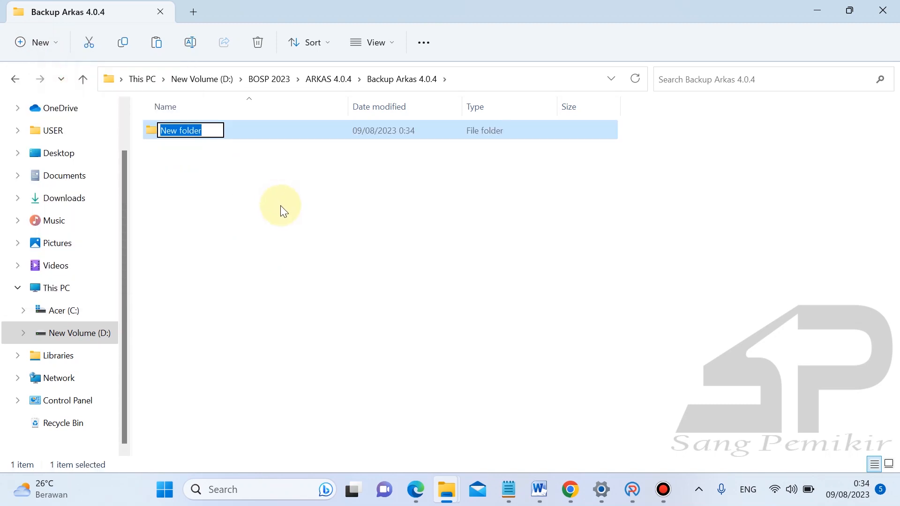
pyautogui.write('1. ')
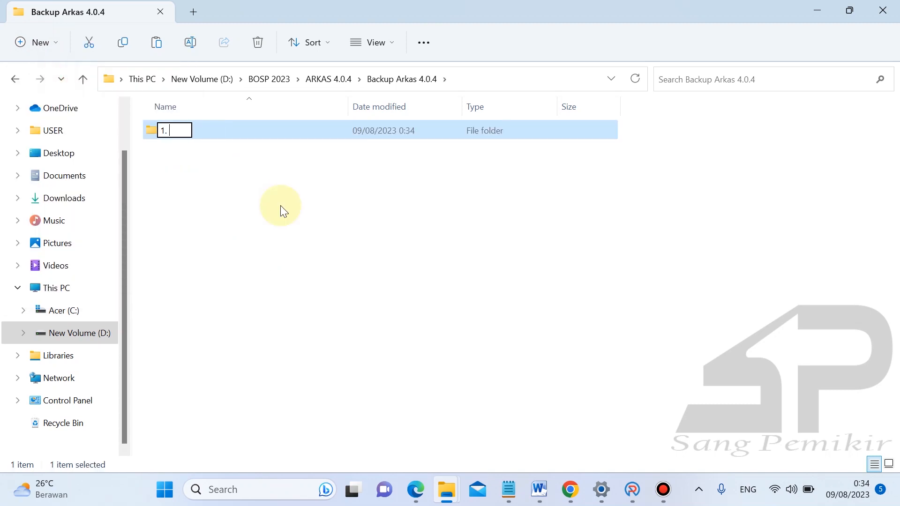
pyautogui.write('Setelah ')
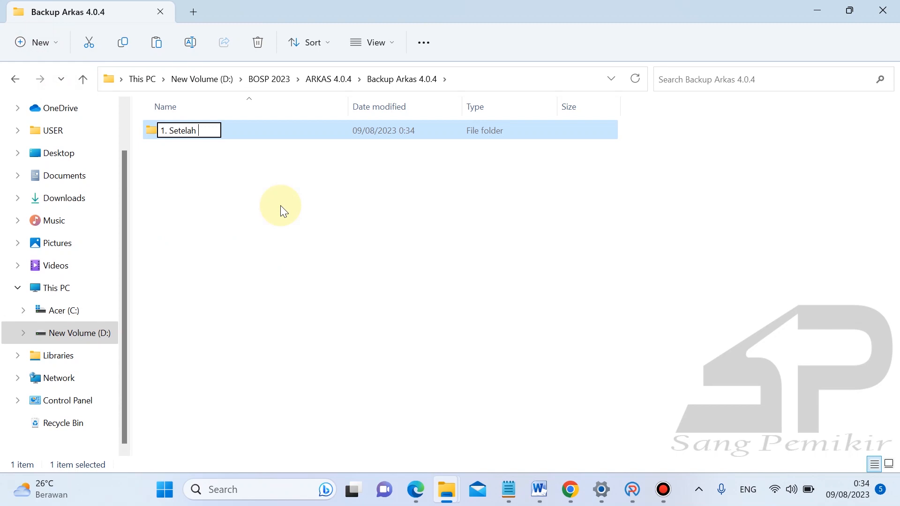
pyautogui.write('tutup B')
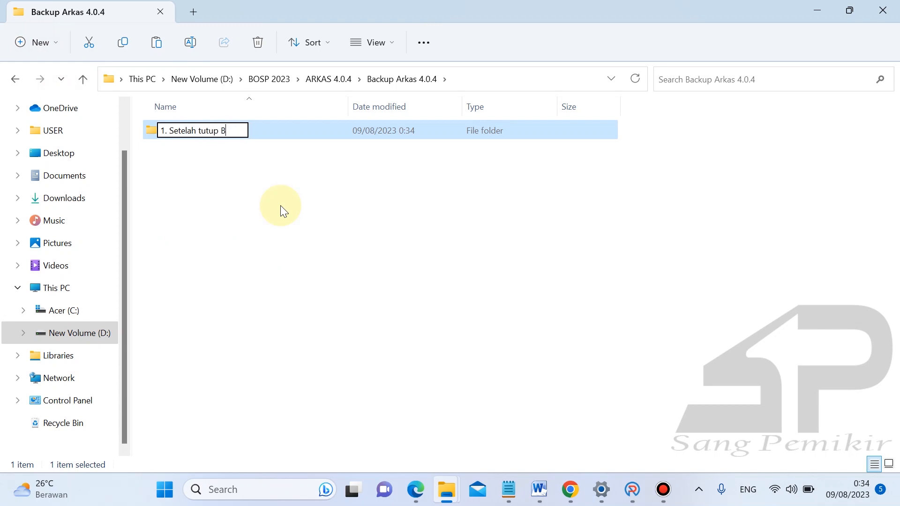
pyautogui.write('KU Juni')
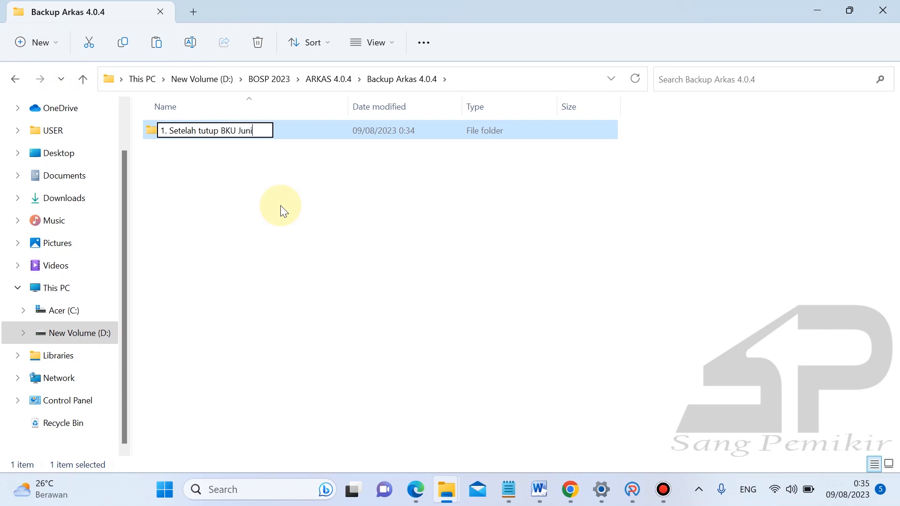
pyautogui.click(281, 209)
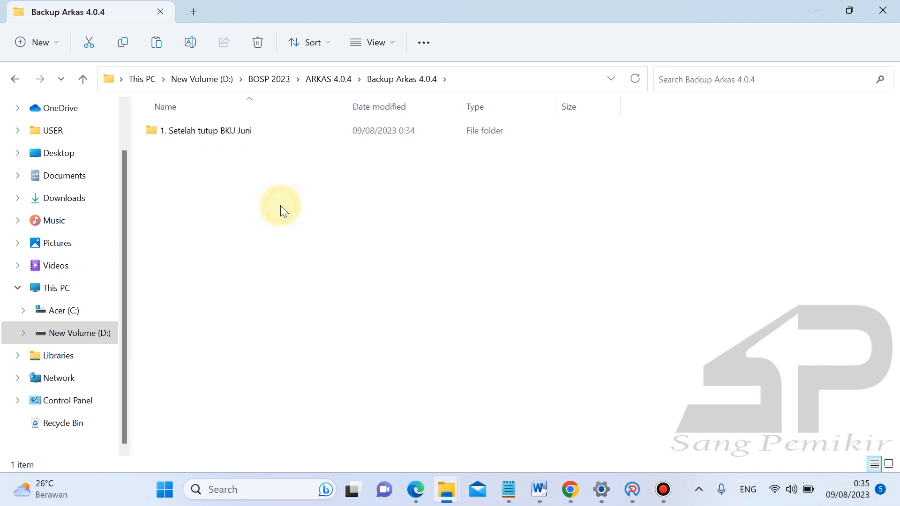
# Step: Paste the copied arkas database file into the 1. Setelah tutup BKU Juni folder
pyautogui.doubleClick(213, 128)
pyautogui.rightClick(221, 154)
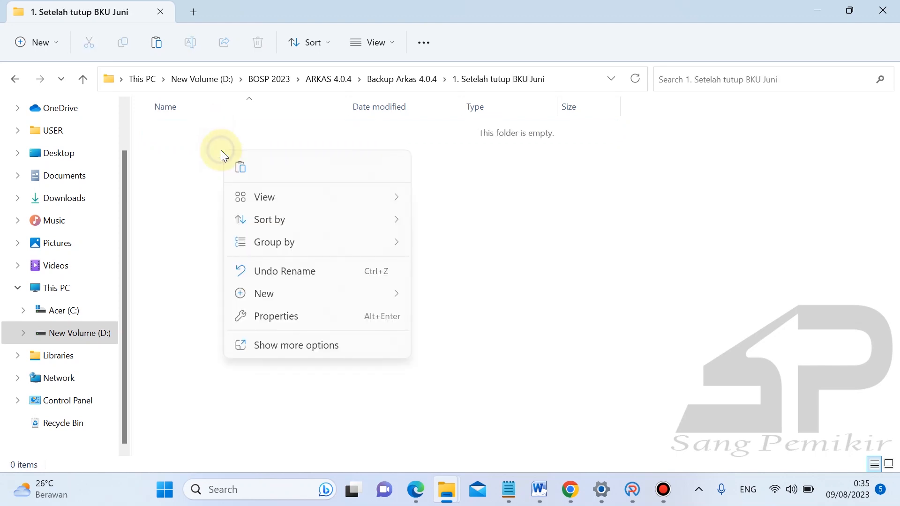
pyautogui.click(290, 346)
pyautogui.click(318, 223)
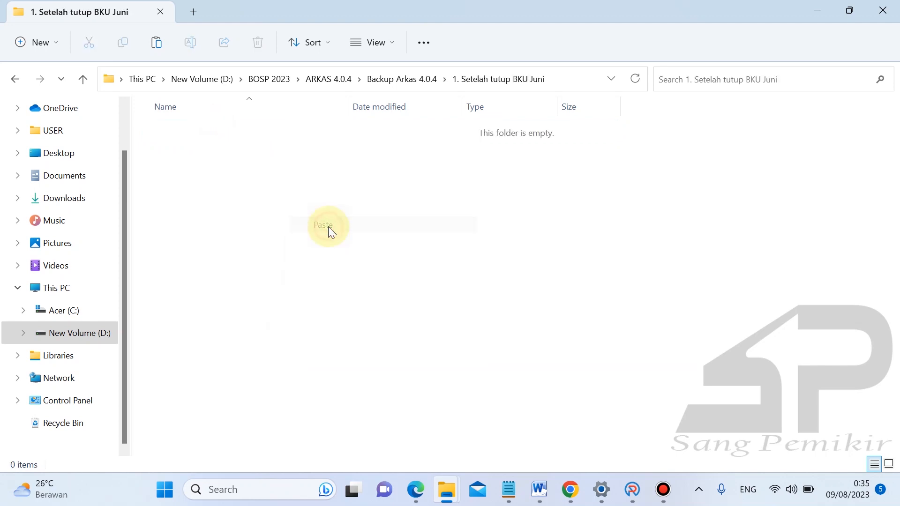
pyautogui.click(238, 191)
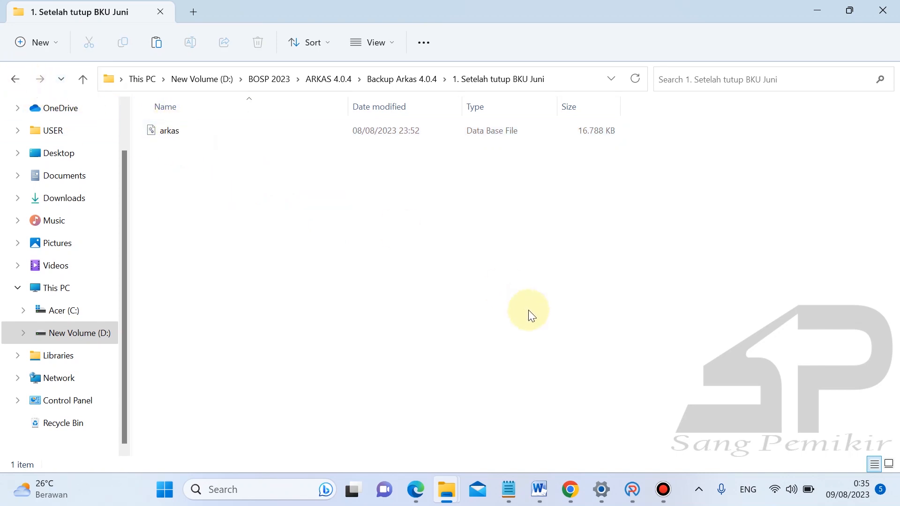
# Step: Review the backup item in the Word checklist, and minimize Word and File Explorer to show the desktop
pyautogui.click(539, 487)
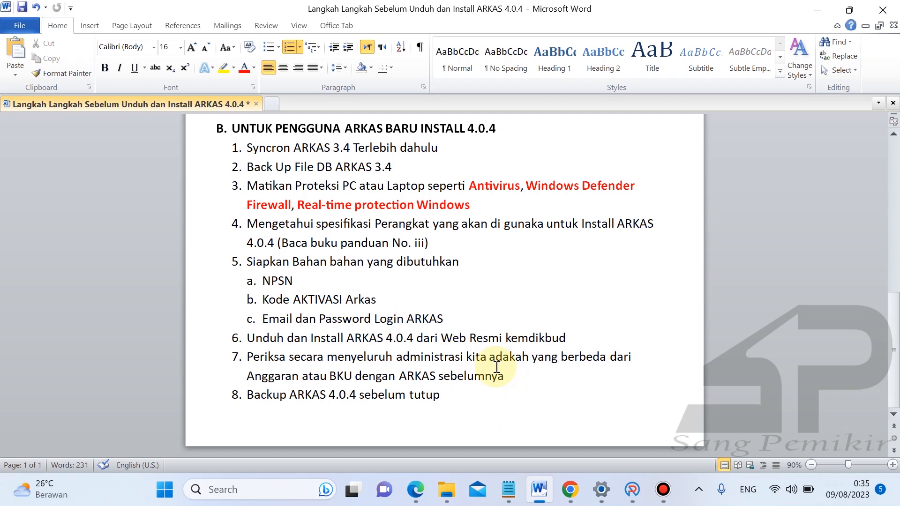
pyautogui.click(819, 11)
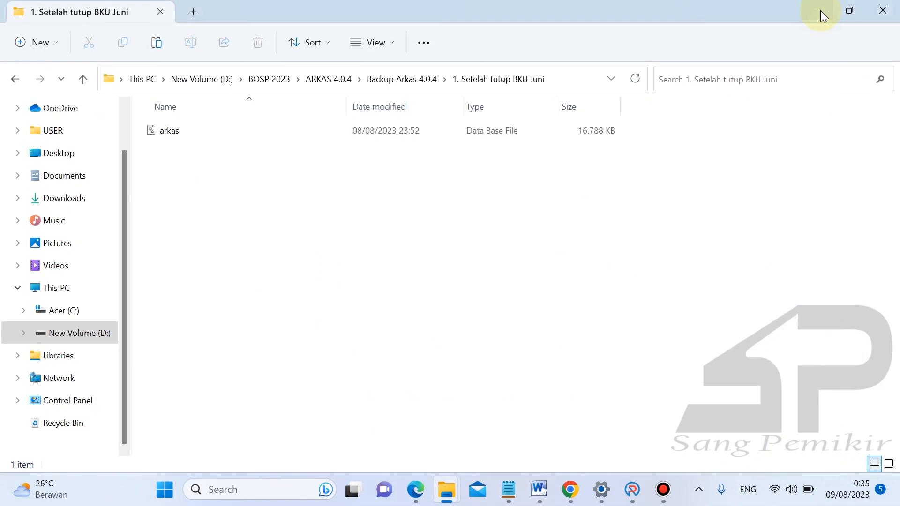
pyautogui.click(820, 11)
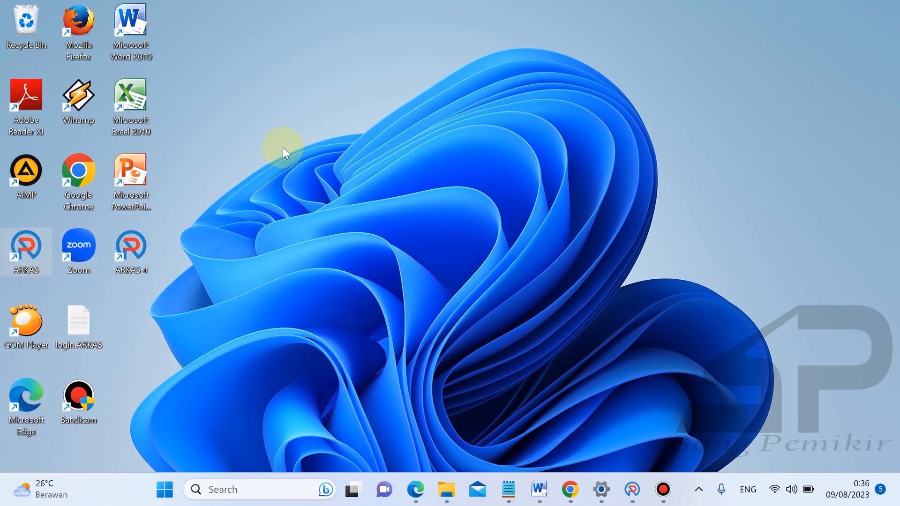
# Step: Delete the old ARKAS shortcut from the desktop and move the ARKAS 4 shortcut into its place beside Zoom
pyautogui.click(181, 302)
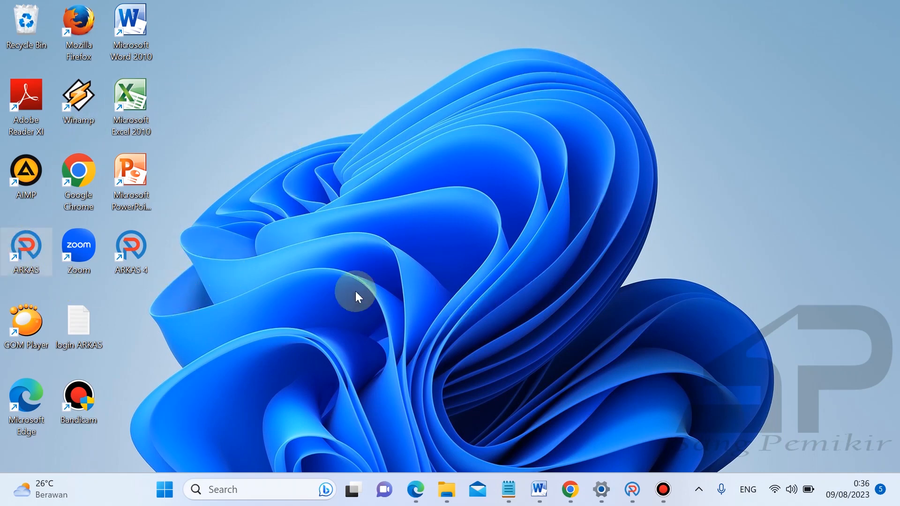
pyautogui.press('Delete')
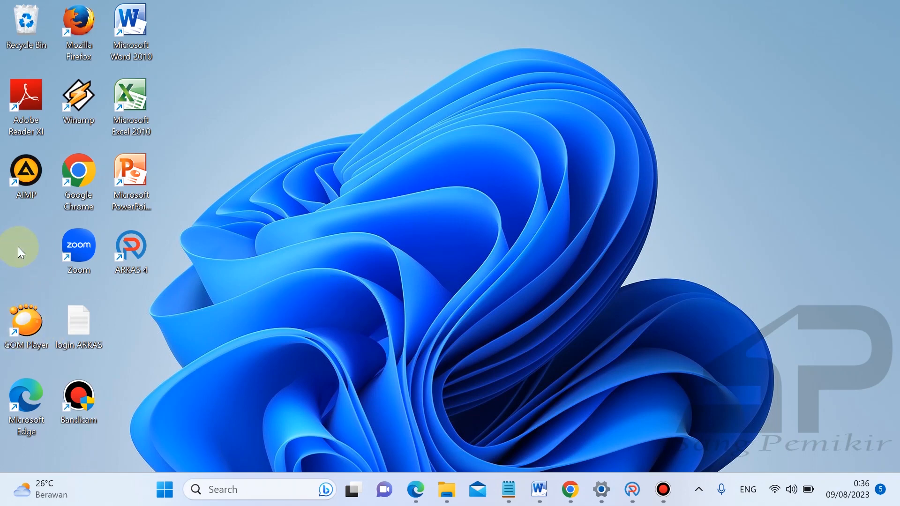
pyautogui.moveTo(99, 253); pyautogui.dragTo(28, 255)
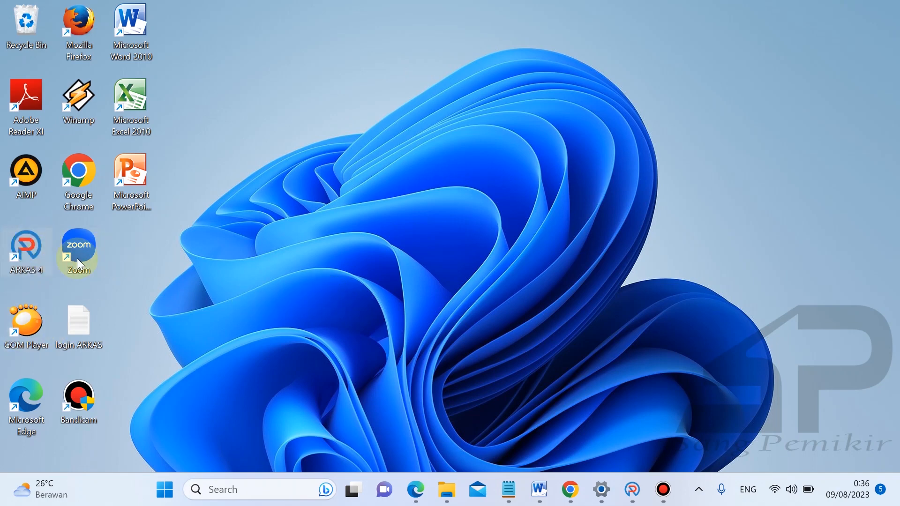
pyautogui.click(269, 219)
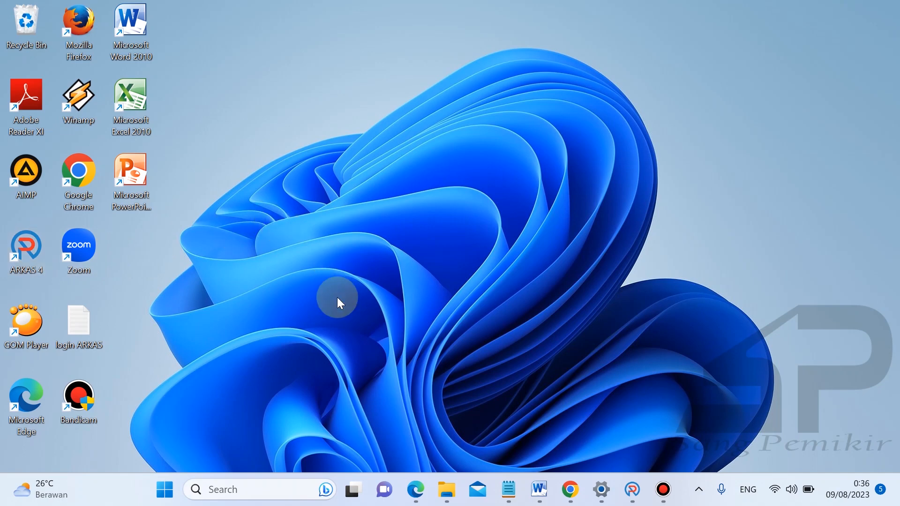
# Step: Switch back to the Word checklist for new ARKAS 4.0.4 installations
pyautogui.click(544, 490)
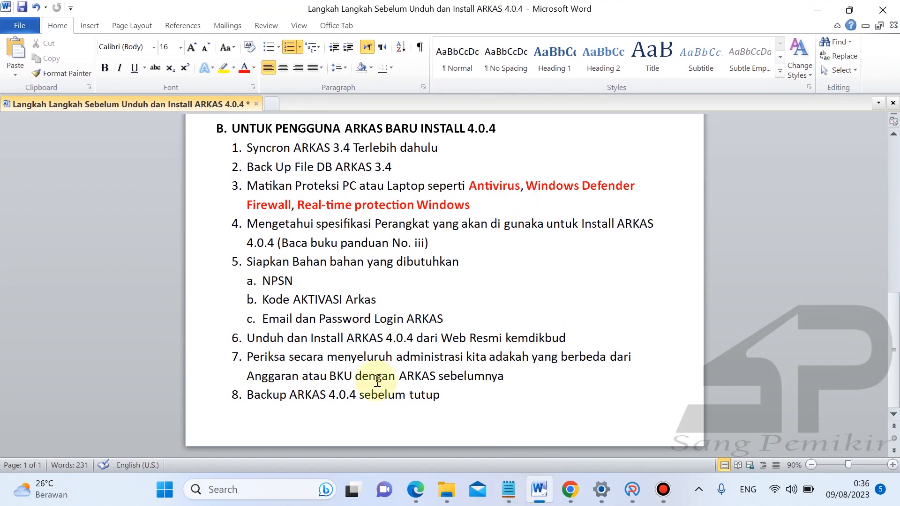